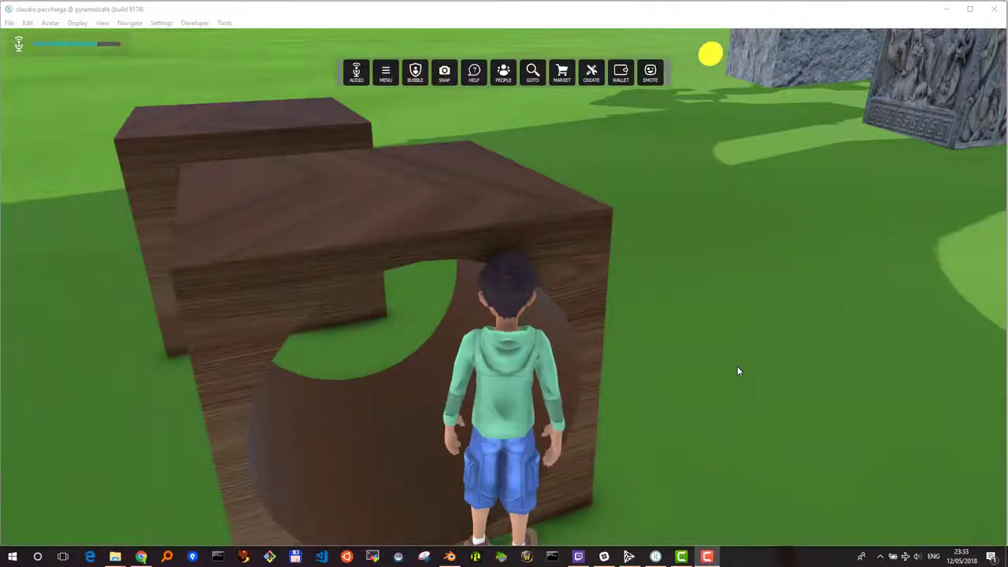
- Open the creation tools, select the wooden cube with the hole, and move the panel aside
left_click(412, 230)
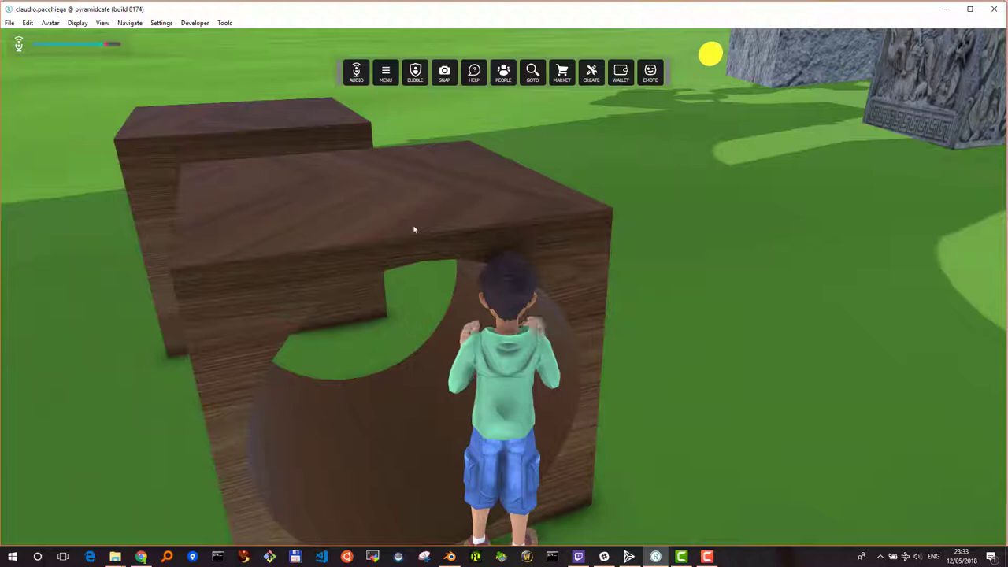
left_click(591, 72)
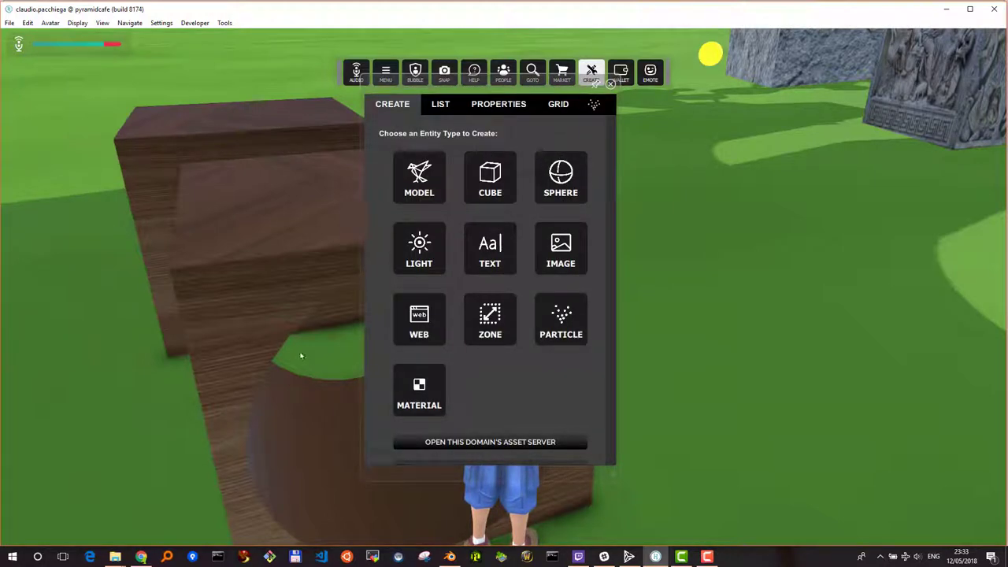
left_click(270, 321)
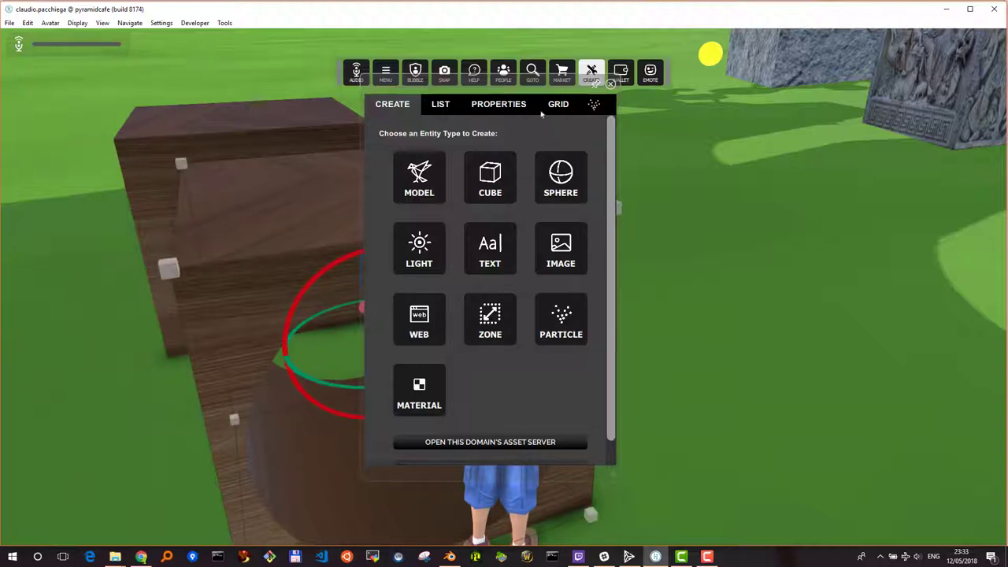
mouse_move(540, 94)
left_mouse_down()
mouse_move(716, 93)
mouse_move(848, 113)
left_mouse_up()
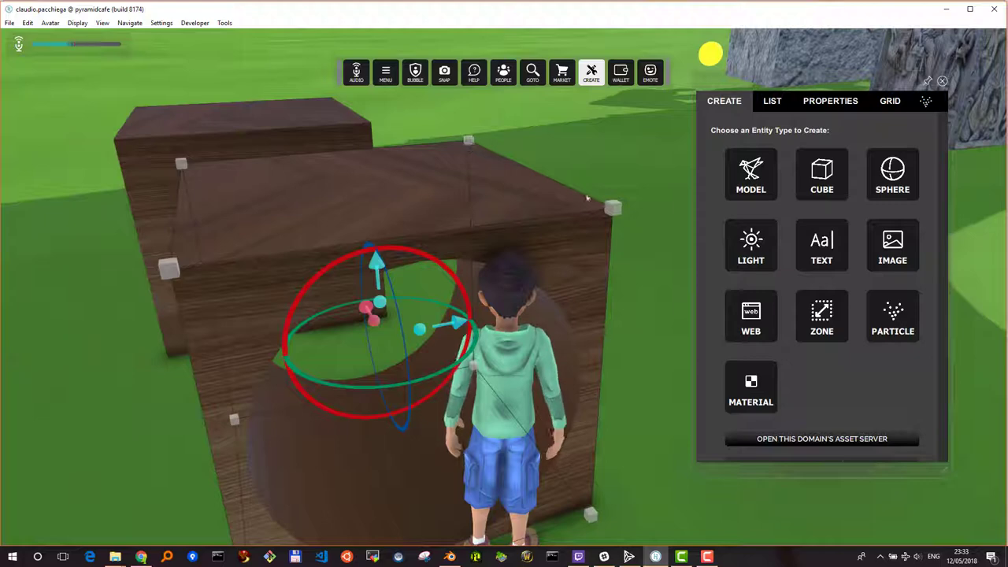
- Walk the avatar forward into the cube's round hole, tilting the view down over it
key("w")
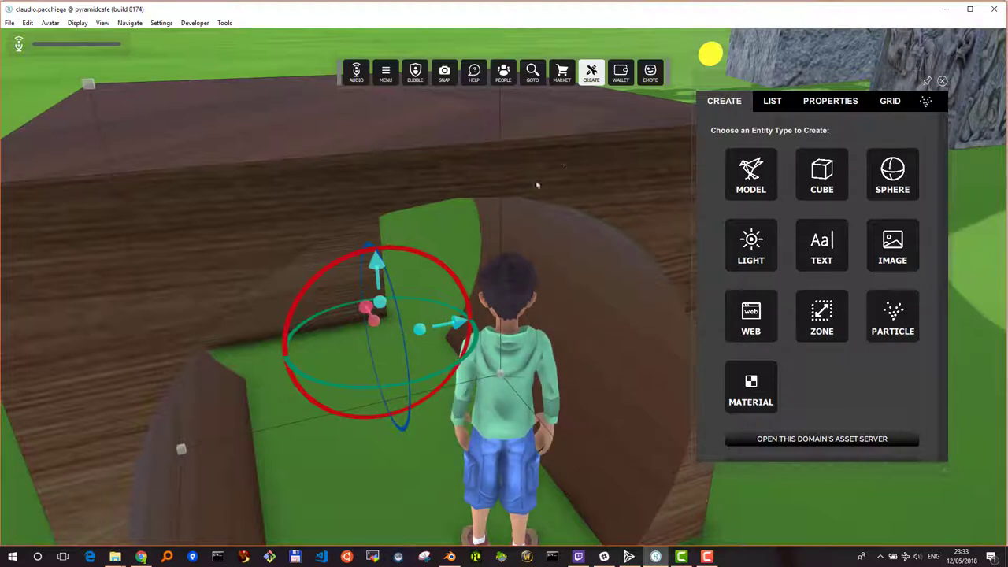
right_click_drag(538, 185, 386, 281)
key("w")
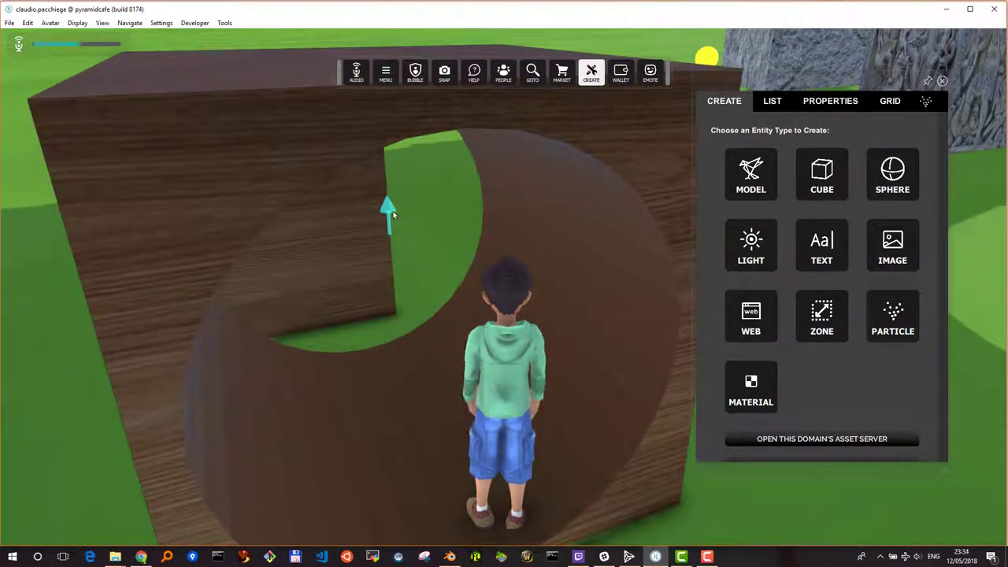
- Close the creation tools, step back from the cube, and fly the avatar over the wooden wall
left_click(945, 87)
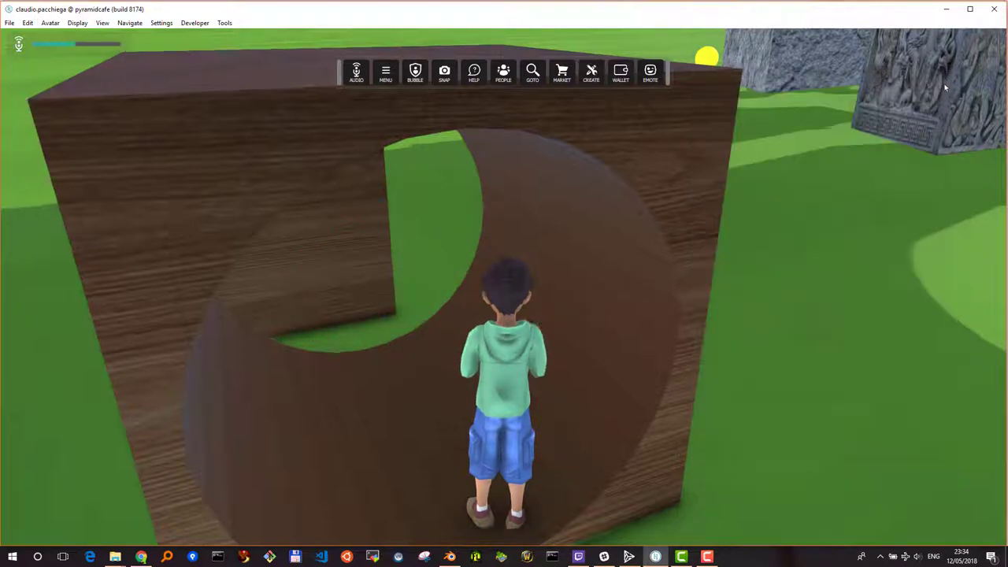
key("s")
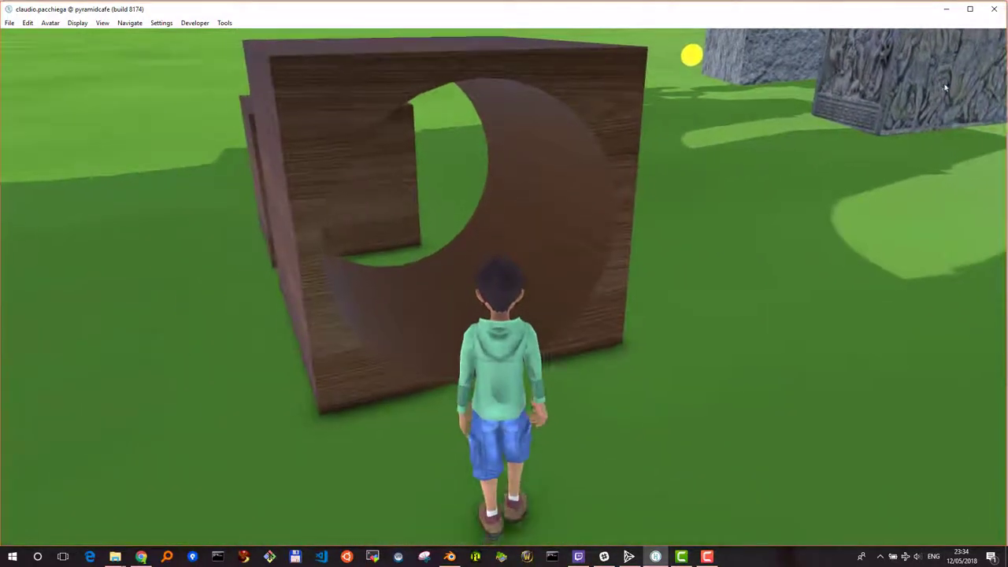
key("w")
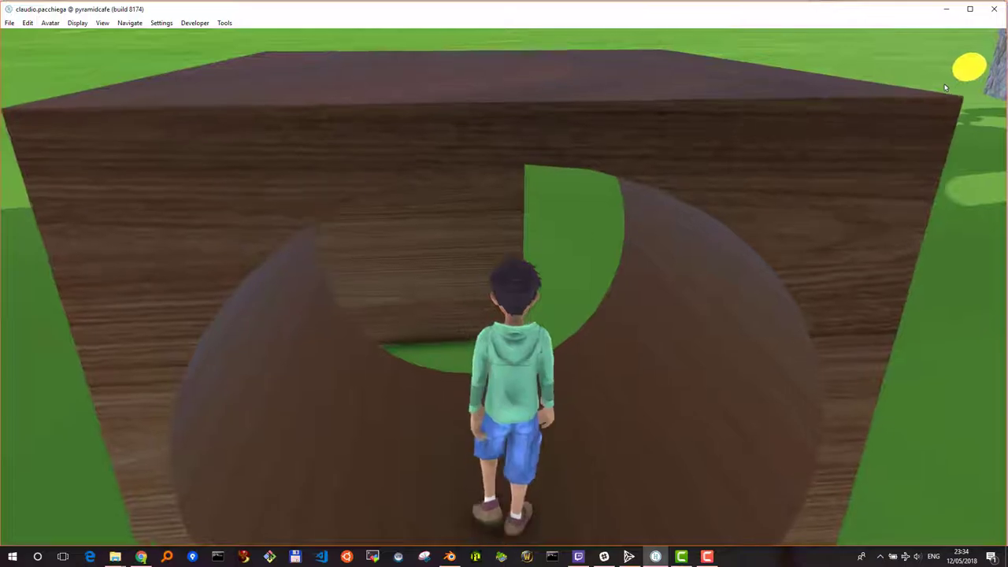
key("e")
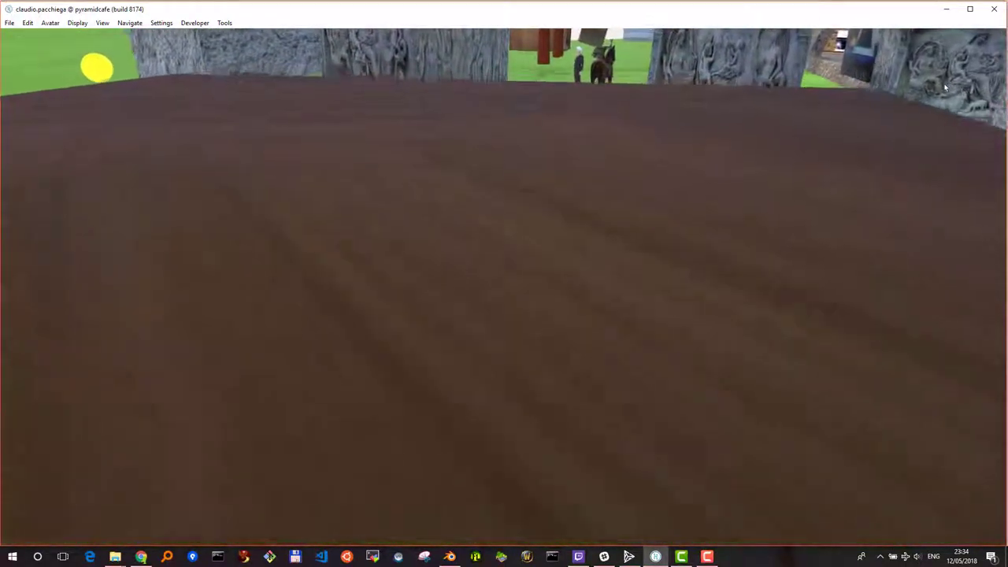
key("a")
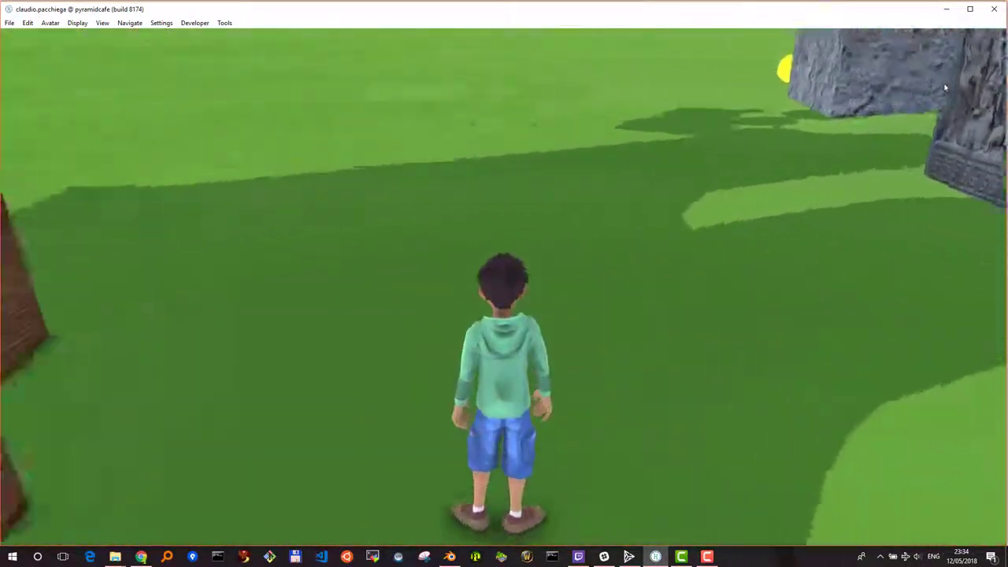
- Walk through the large wooden block onto the grass and turn to face the stone pillars
key("w")
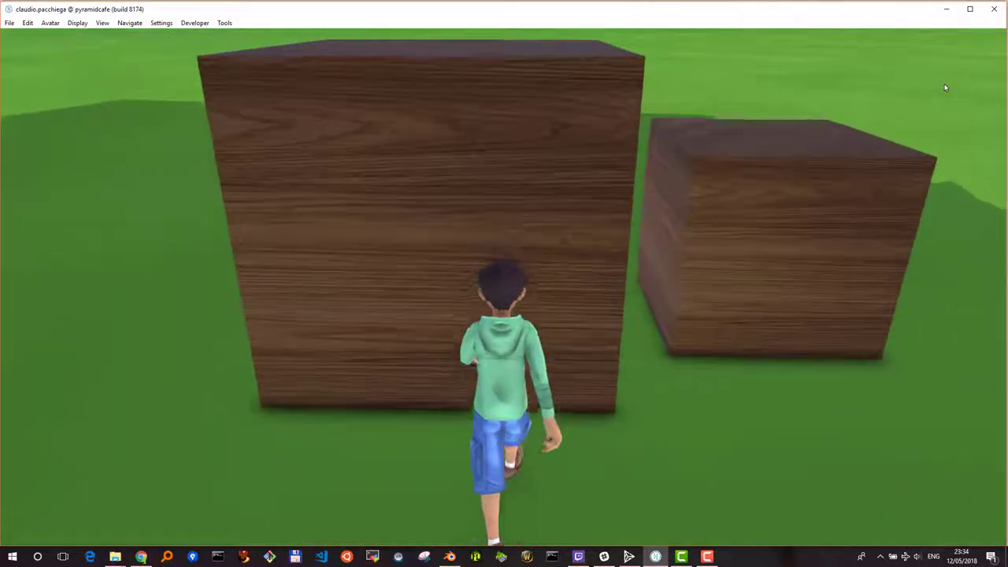
key("e")
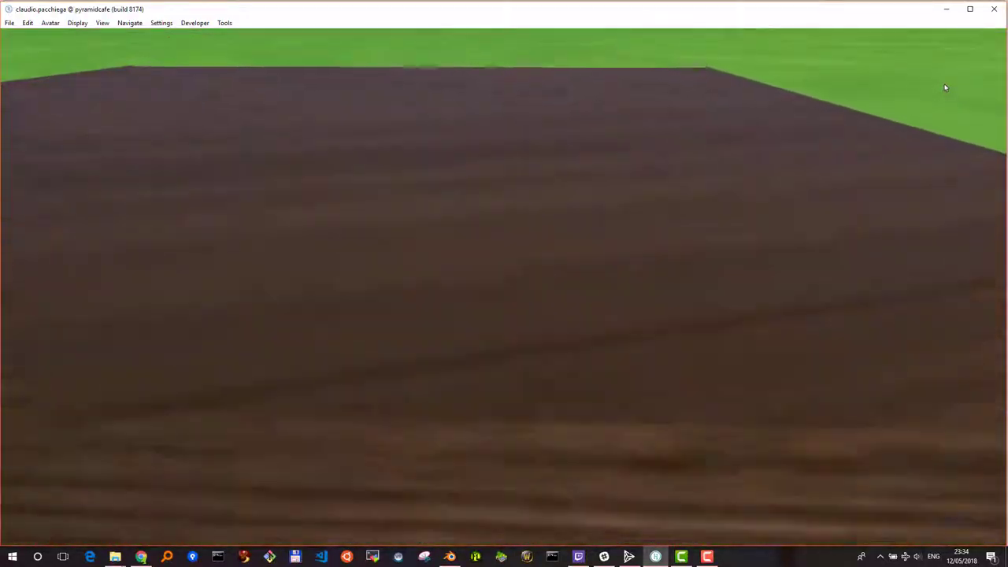
key("s")
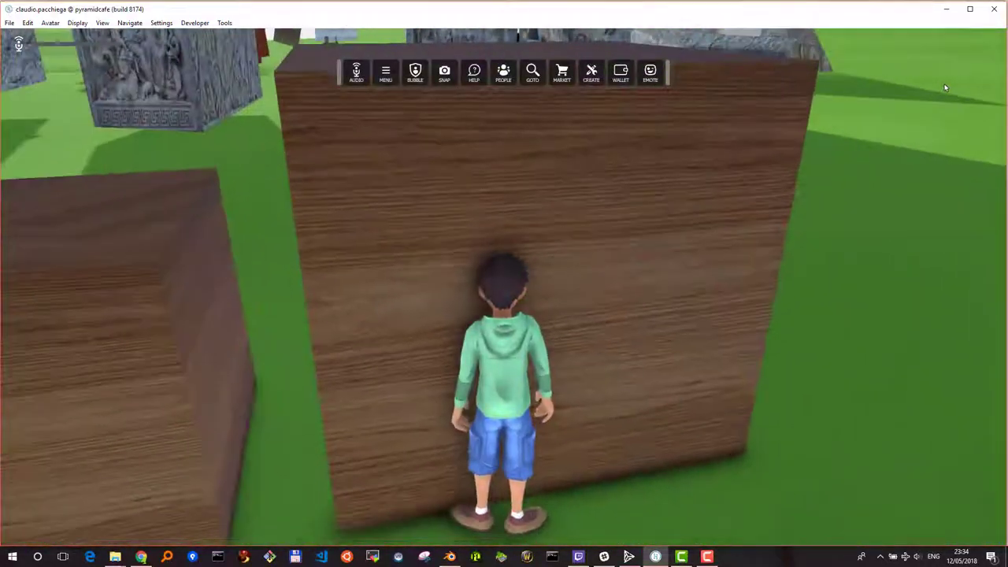
key("w")
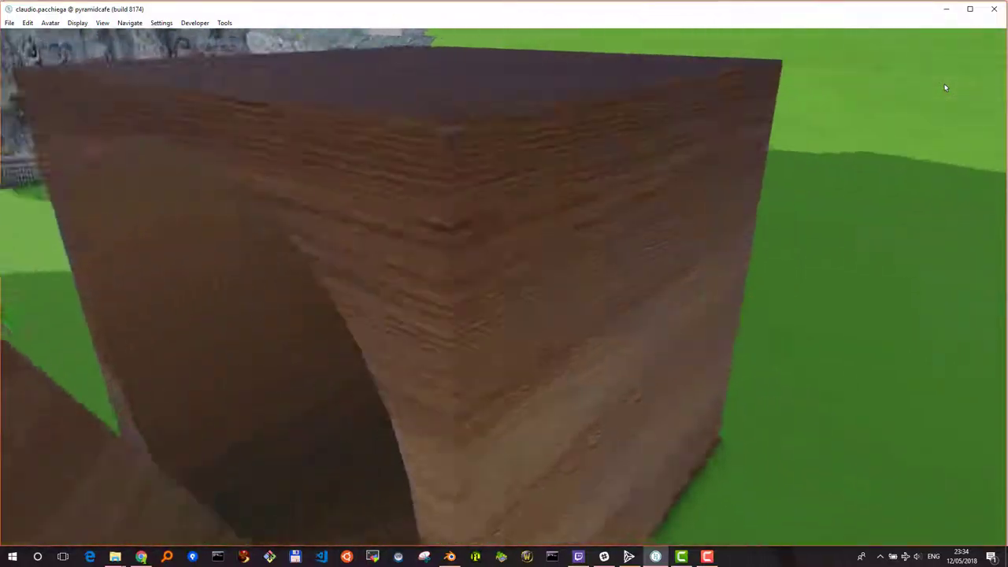
key("w")
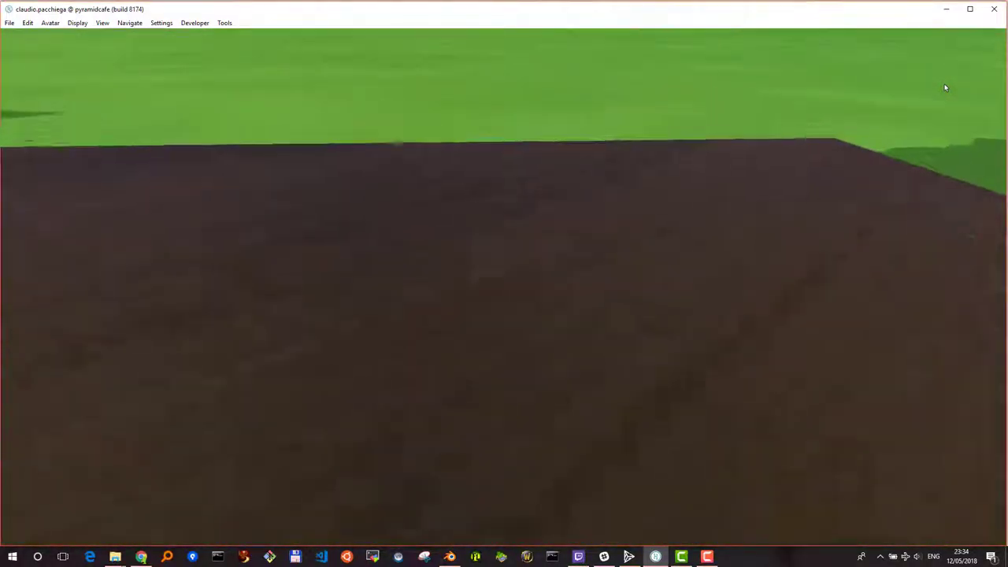
key("a")
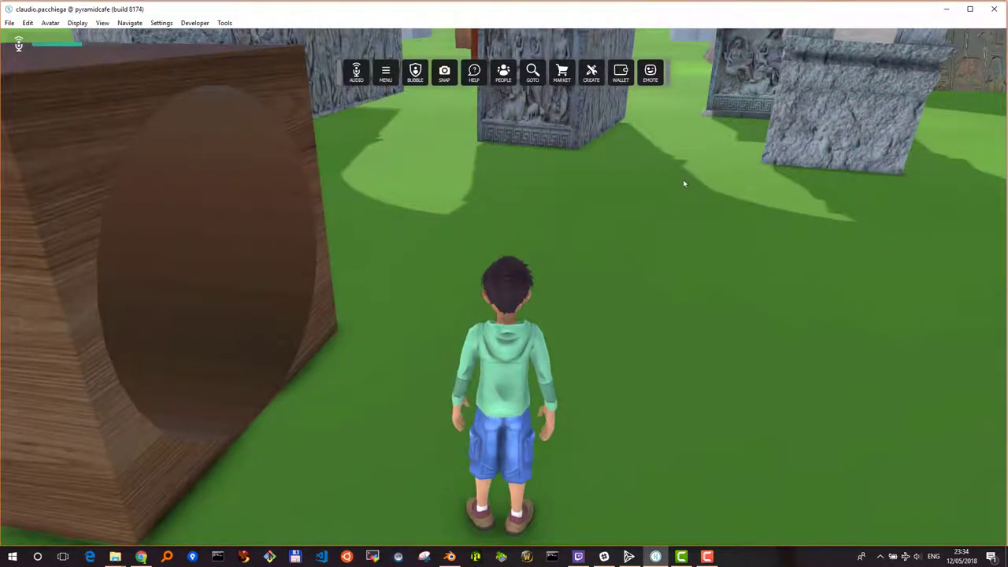
key("ctrl+shift+a")
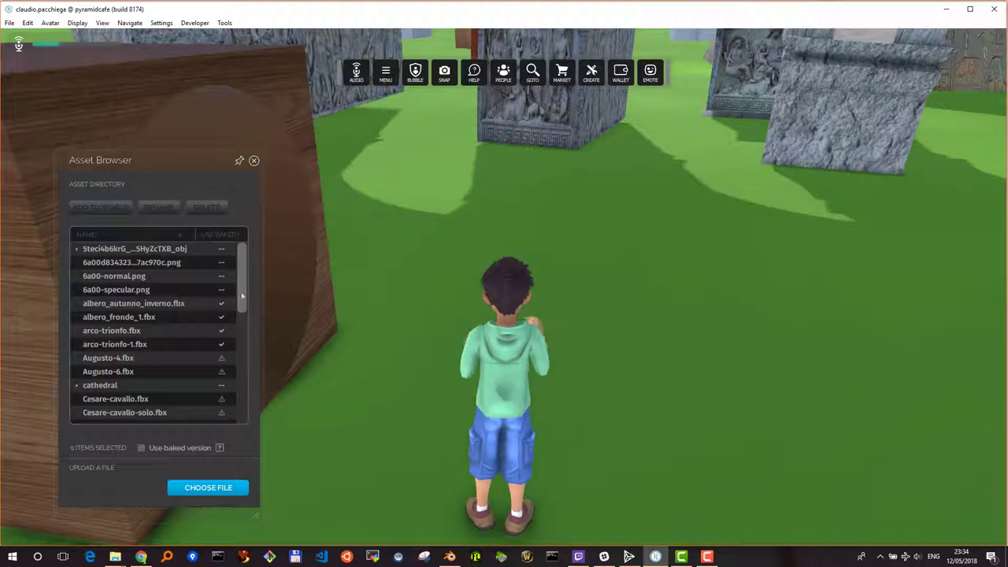
- In the Asset Browser, expand the edu3d folder and select cubo hf 2 buco.fbx
left_click_drag(243, 295, 234, 329)
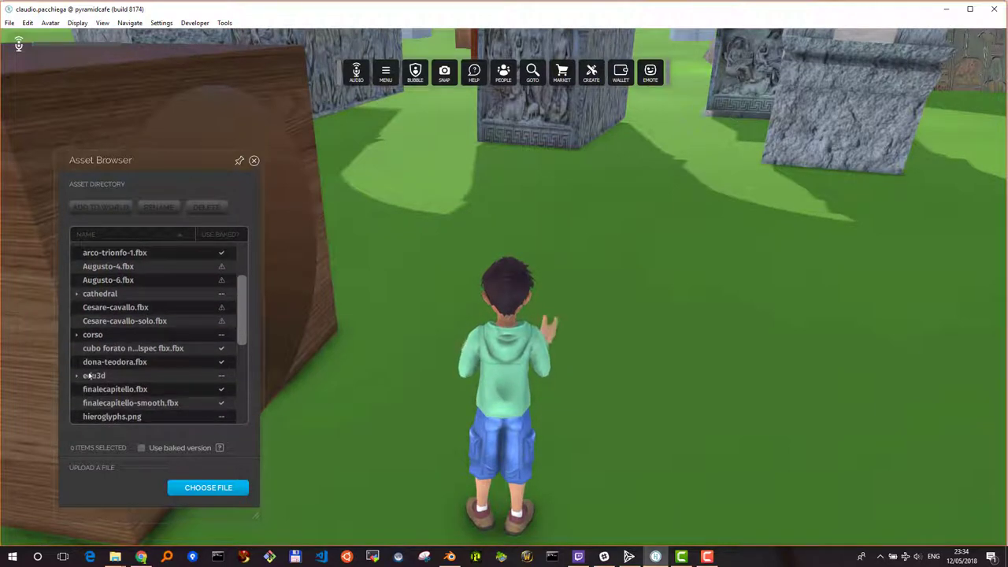
left_click(90, 375)
left_click(78, 377)
scroll(148, 370, "down", 1)
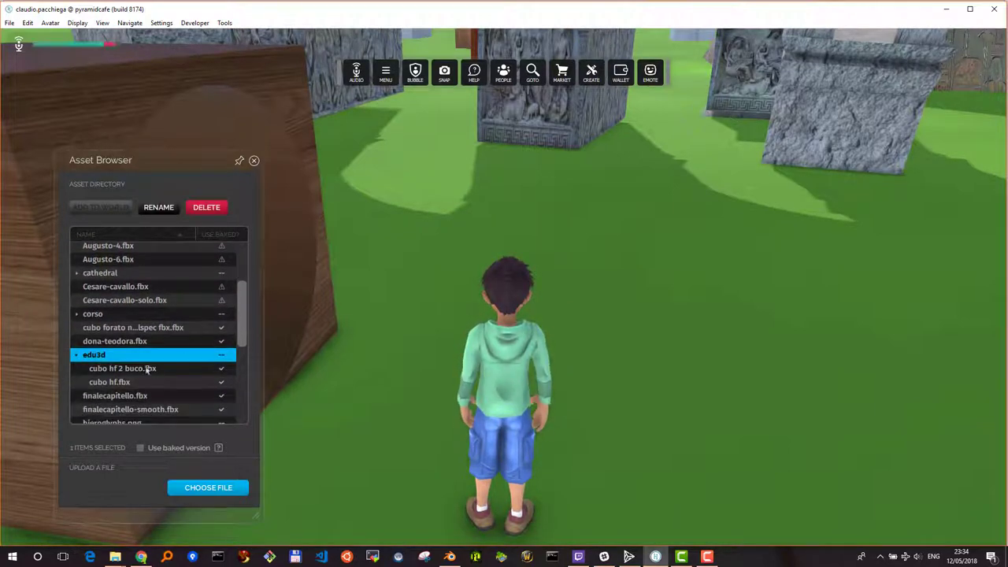
left_click(120, 373)
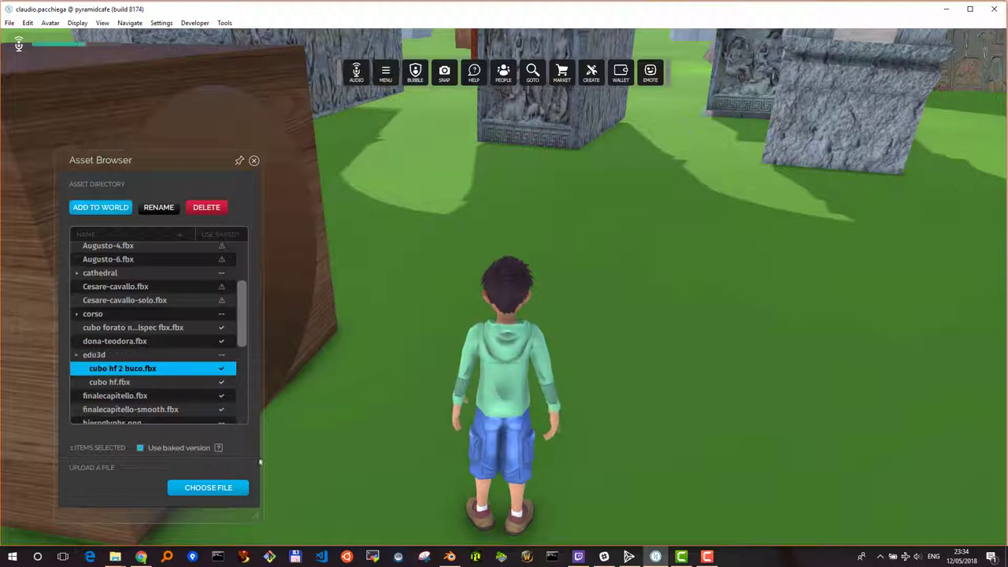
left_click(194, 489)
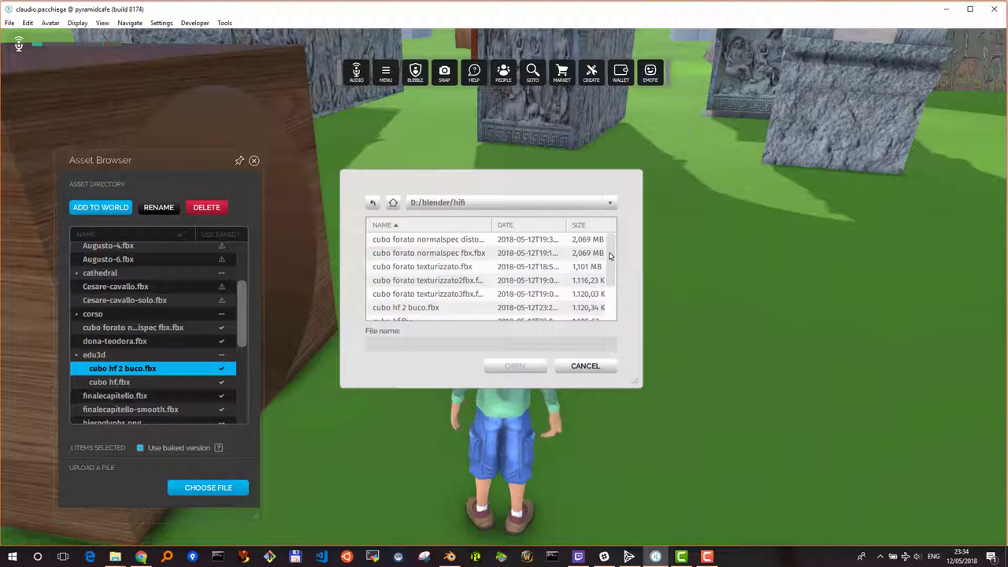
left_click(587, 367)
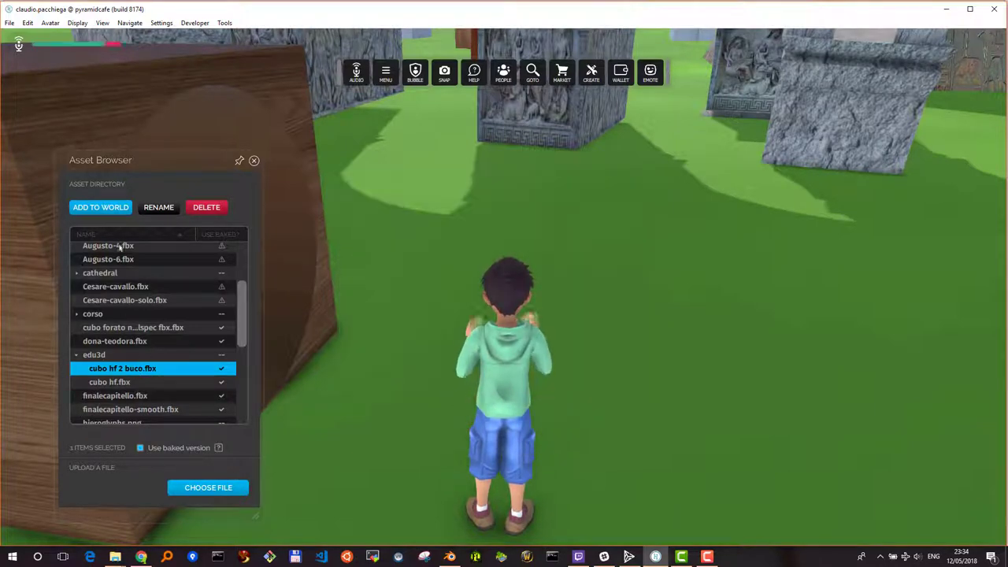
- Add the model to the world with Exact - All polygons collisions and close the browser
left_click(100, 207)
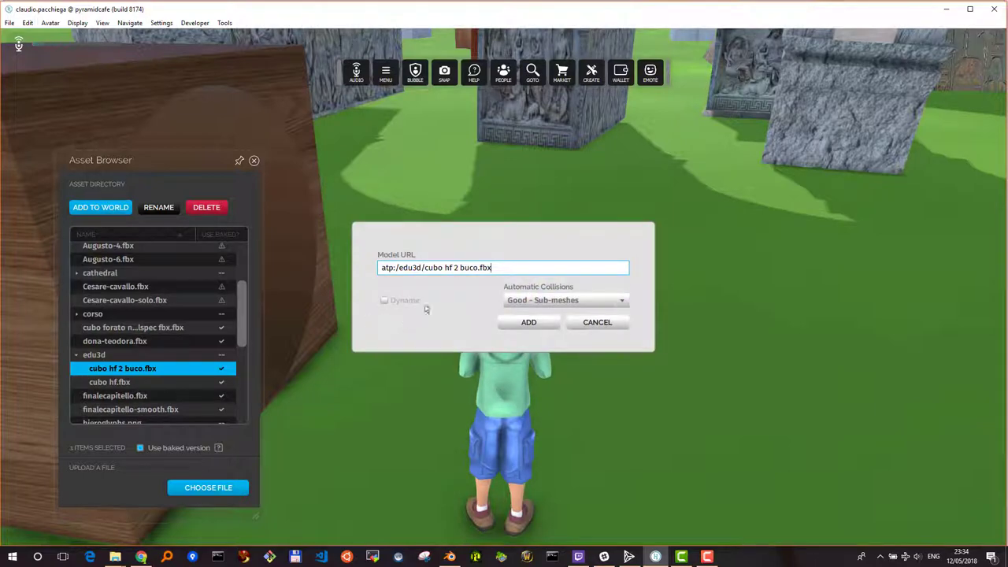
left_click(547, 303)
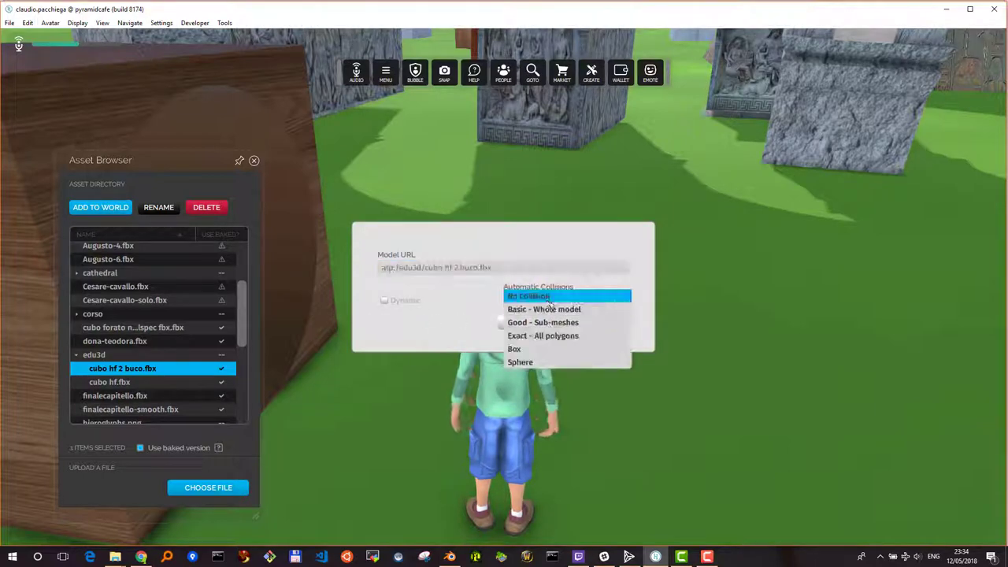
left_click(550, 336)
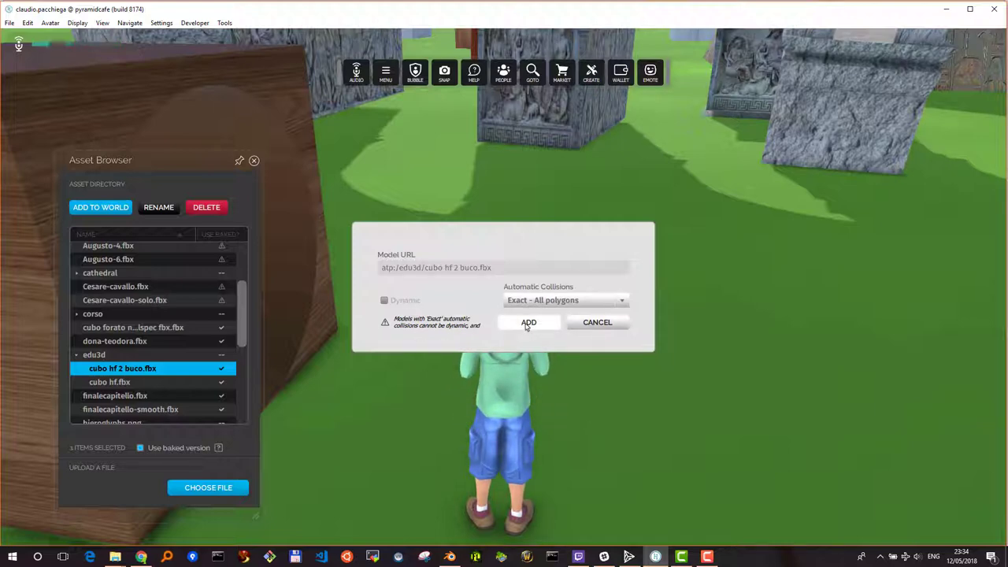
left_click(528, 324)
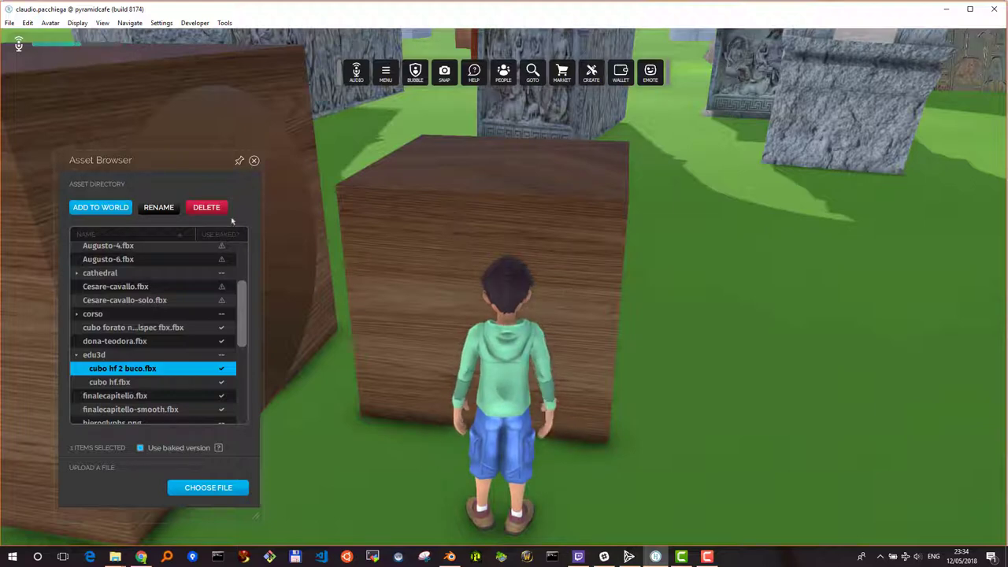
left_click(254, 159)
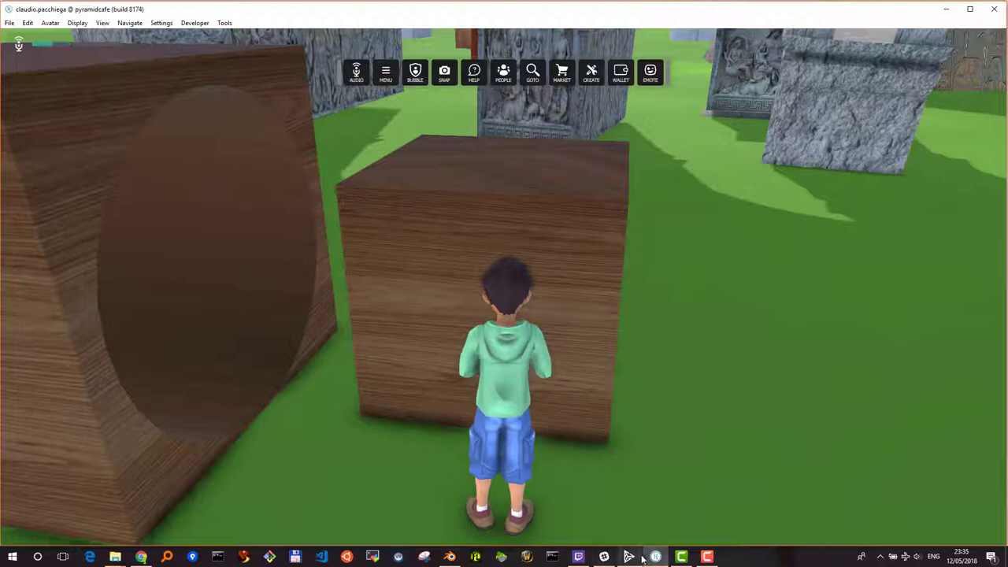
- In Blender, put the holed cube in Edit Mode and enlarge the face normals display to 0.90
left_click(449, 557)
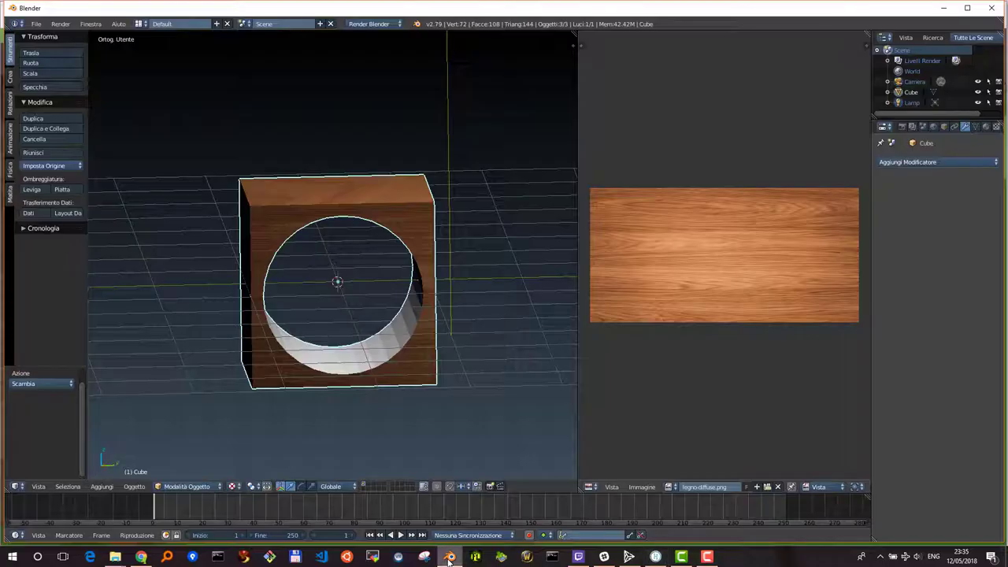
middle_click_drag(329, 323, 344, 321)
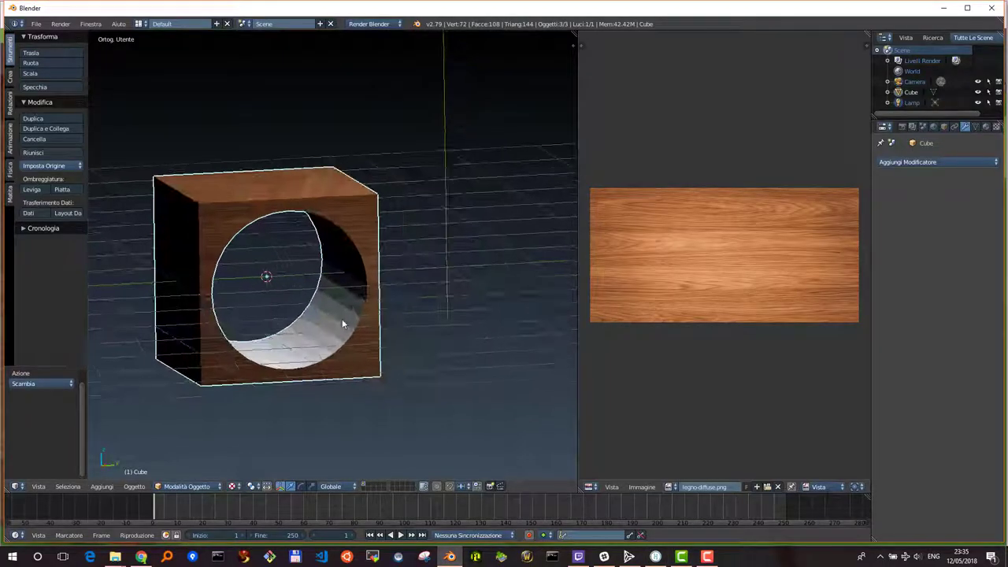
key("n")
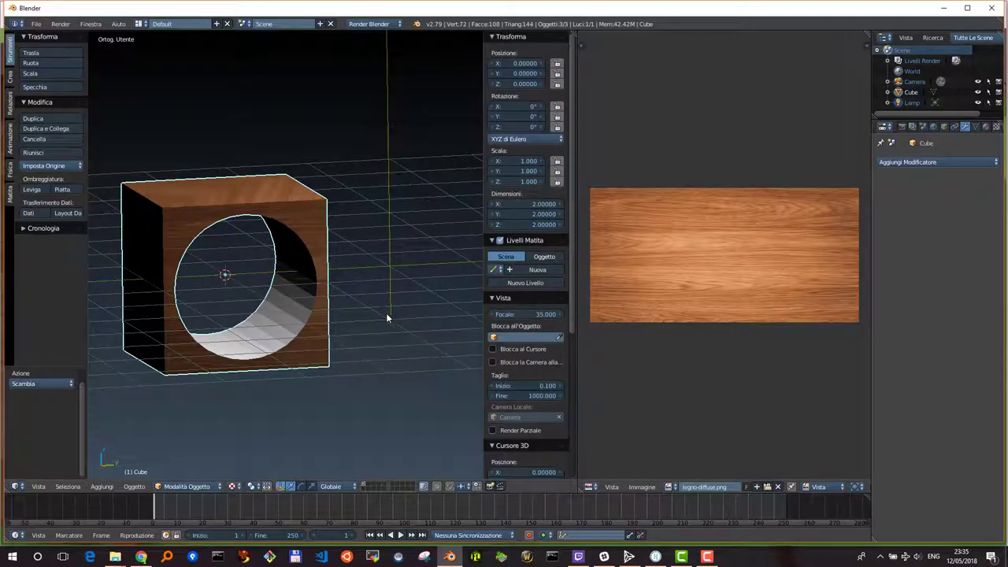
key("Tab")
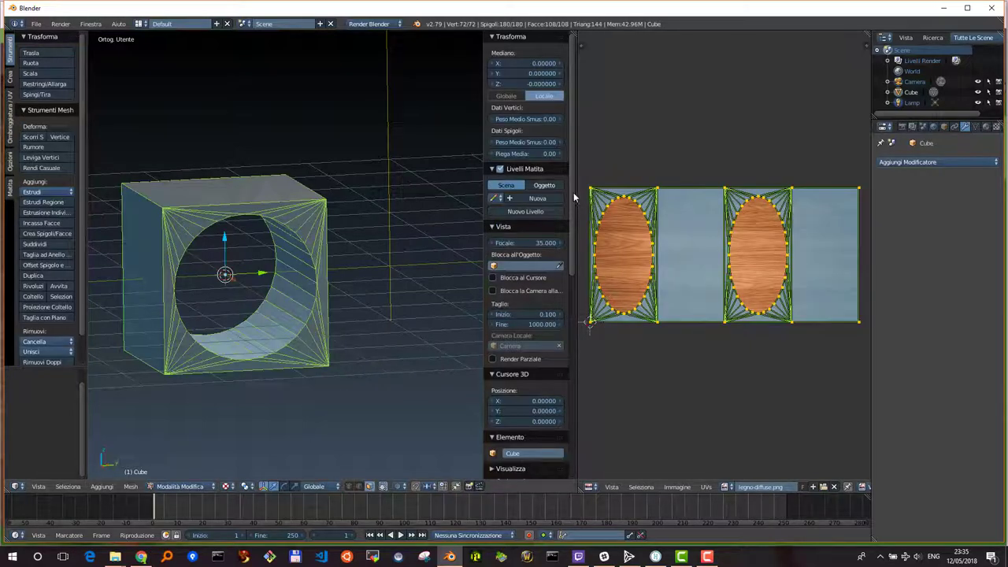
left_click_drag(573, 192, 562, 378)
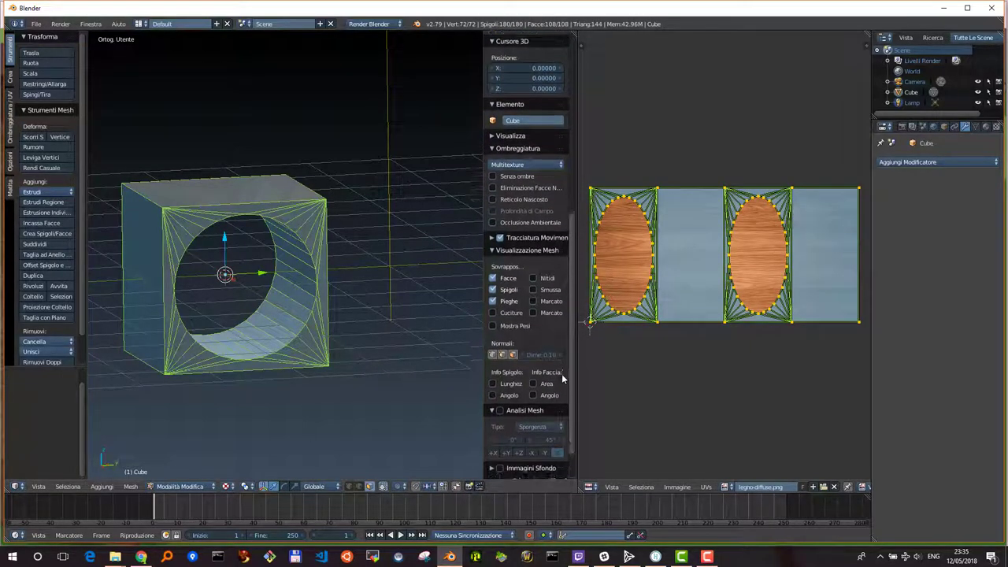
scroll(559, 374, "down", 1)
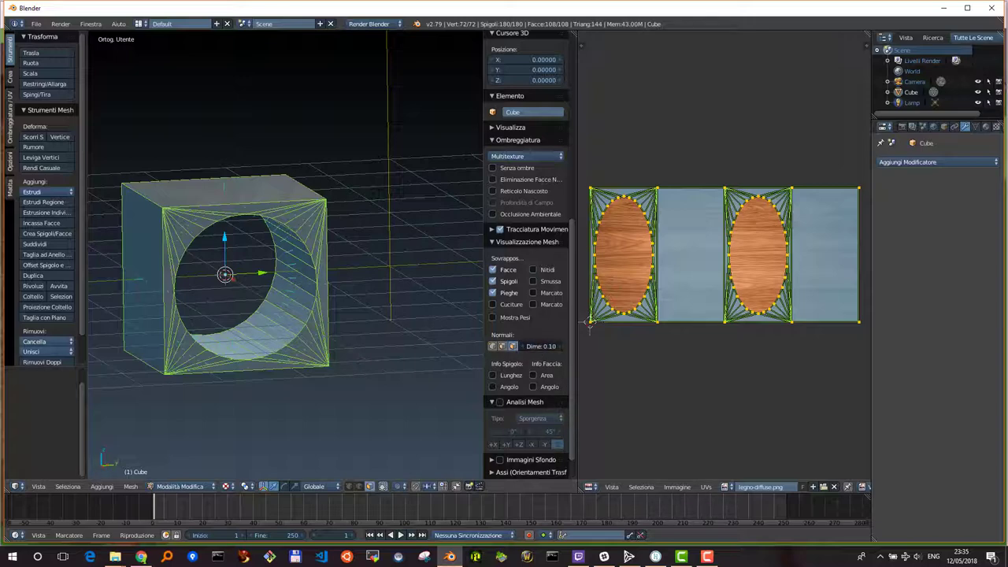
left_click_drag(541, 346, 575, 346)
mouse_move(328, 281)
middle_mouse_down()
mouse_move(281, 254)
mouse_move(252, 281)
mouse_move(248, 330)
mouse_move(322, 270)
mouse_move(408, 277)
mouse_move(189, 275)
mouse_move(343, 285)
mouse_move(300, 279)
middle_mouse_up()
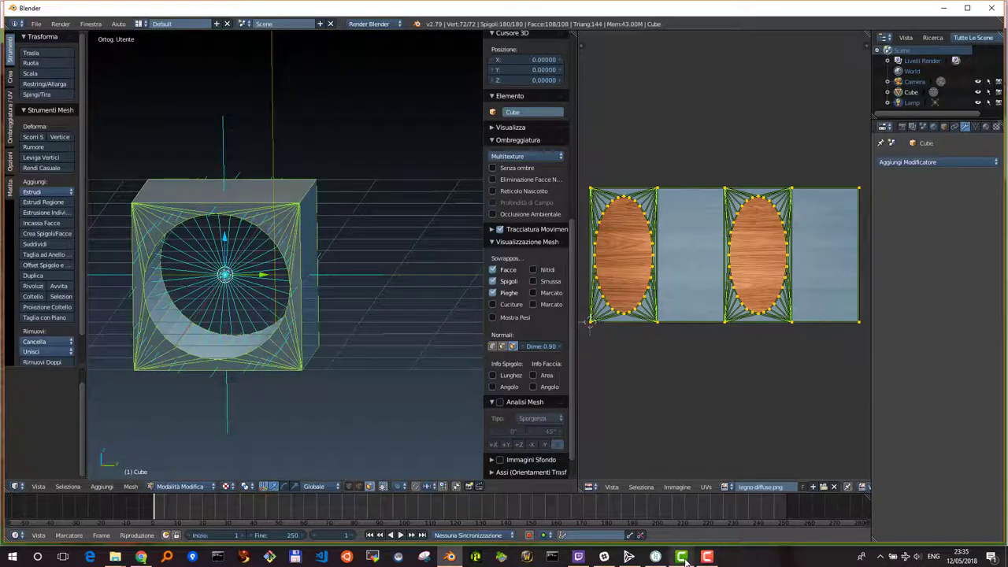
- Back in High Fidelity, walk the avatar around the two holed wooden cubes and step back from them
left_click(632, 559)
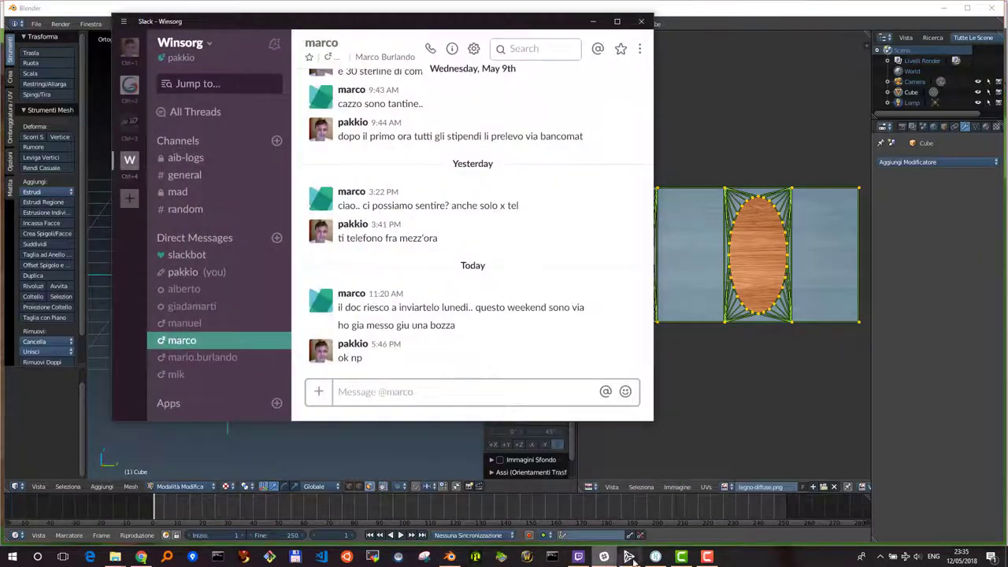
left_click(655, 558)
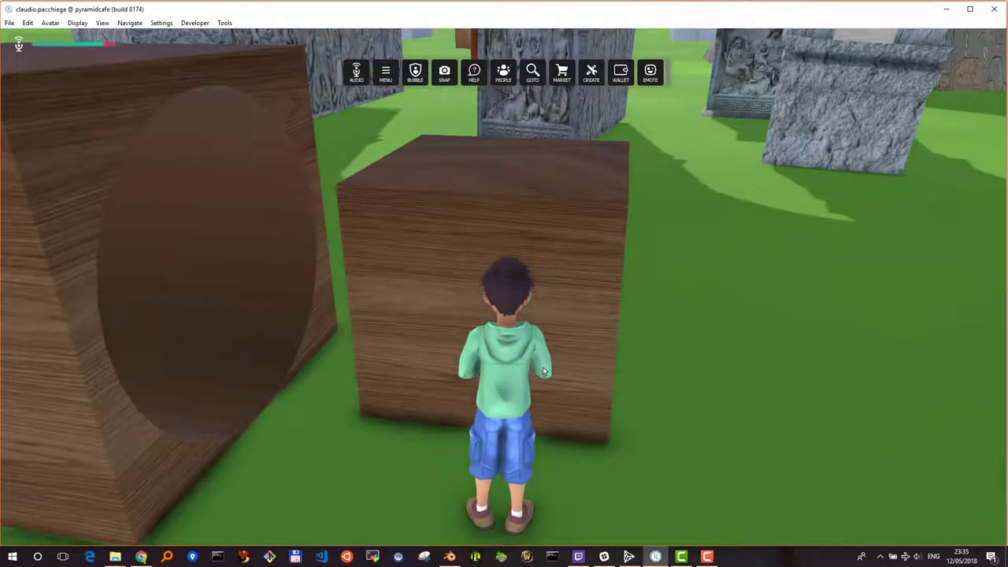
key("Left")
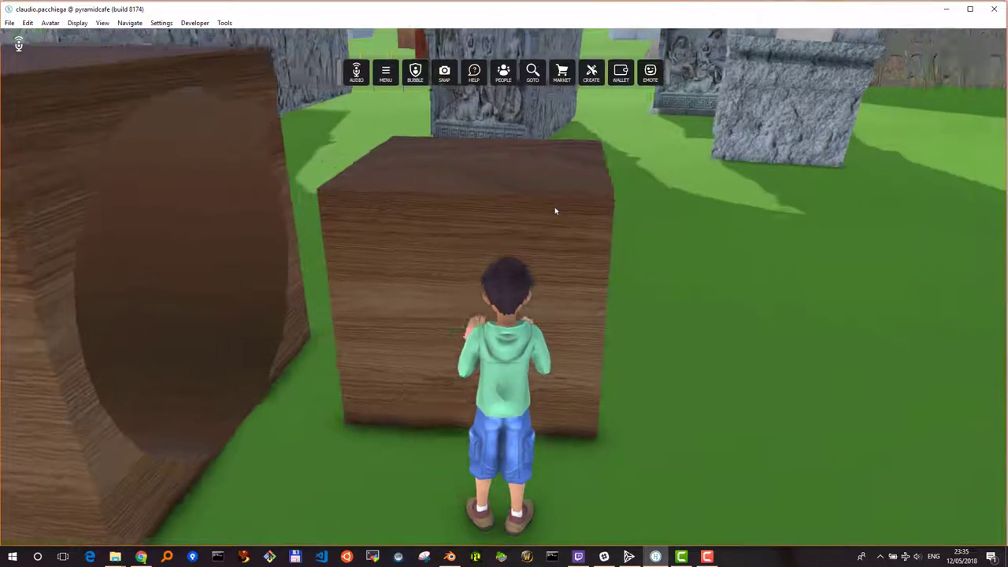
key("Up")
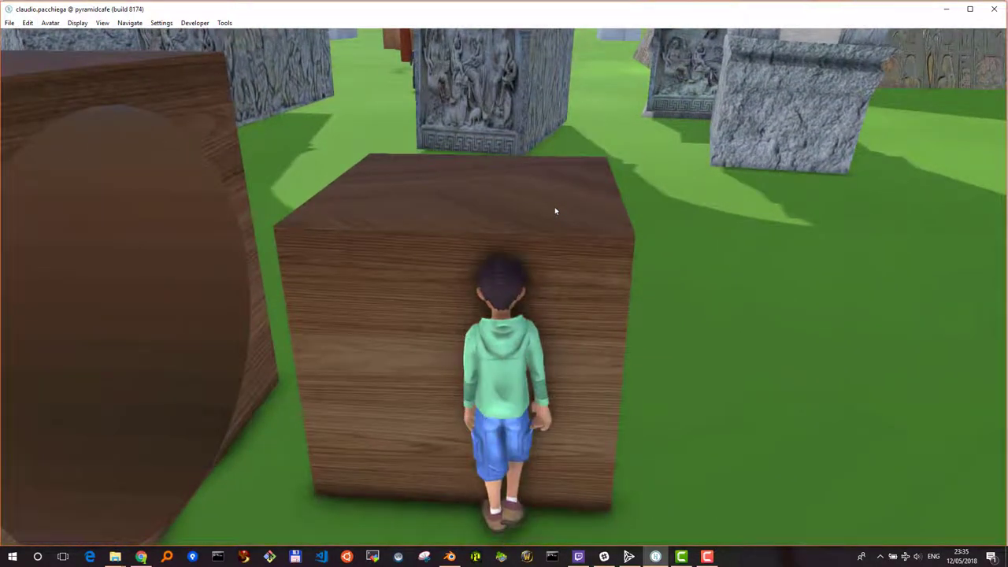
key("Right")
key("Up")
key("Up")
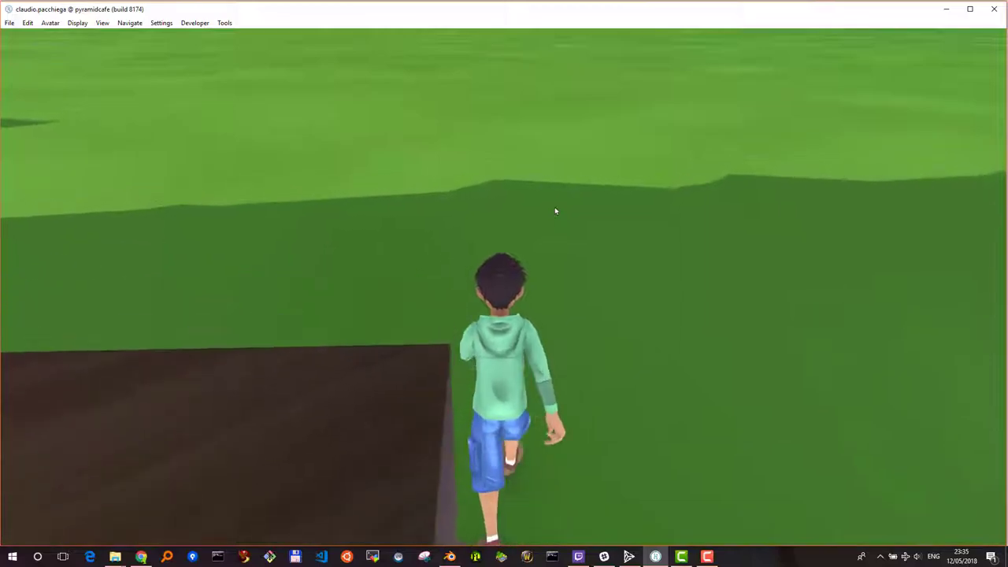
key("Left")
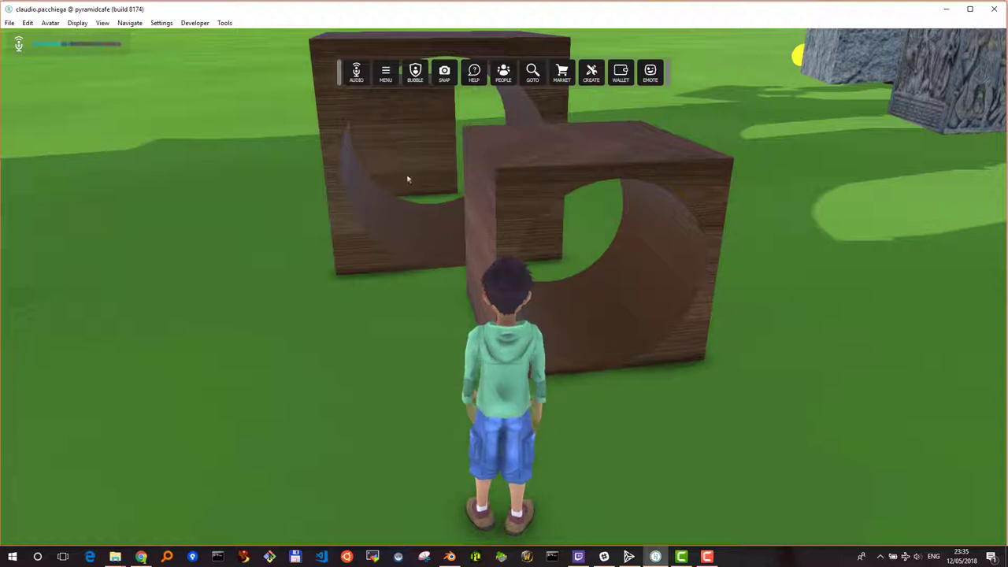
key("Down")
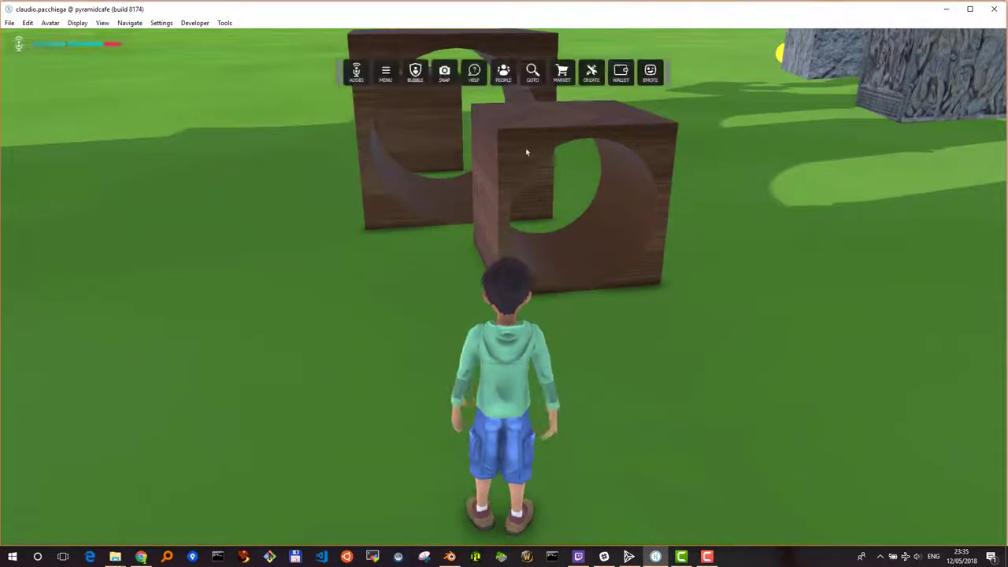
- Select the cubo hf 2 buco.fbx entity from the list and rescale it to 200%, 4 m per side
left_click(593, 74)
left_click(780, 104)
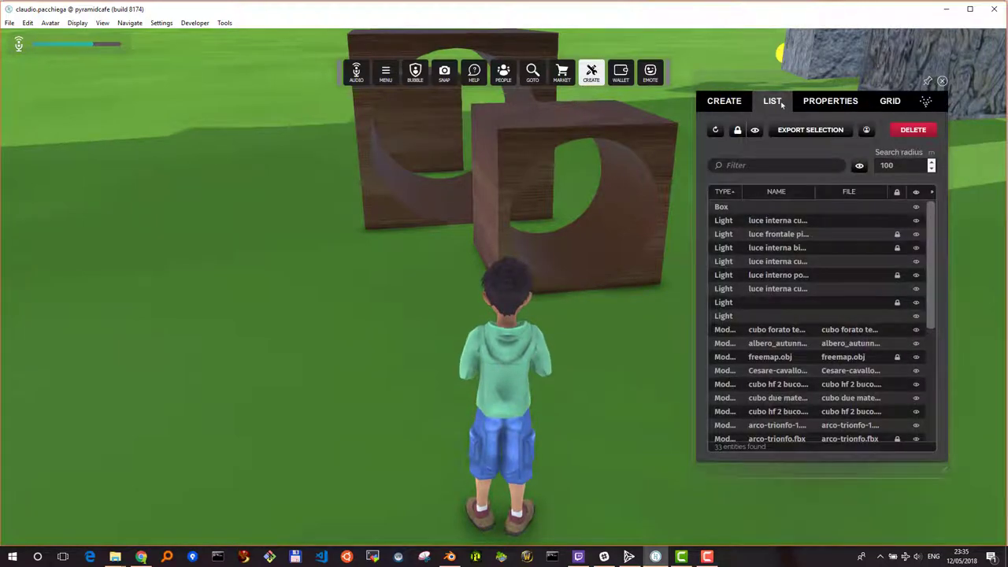
left_click(575, 147)
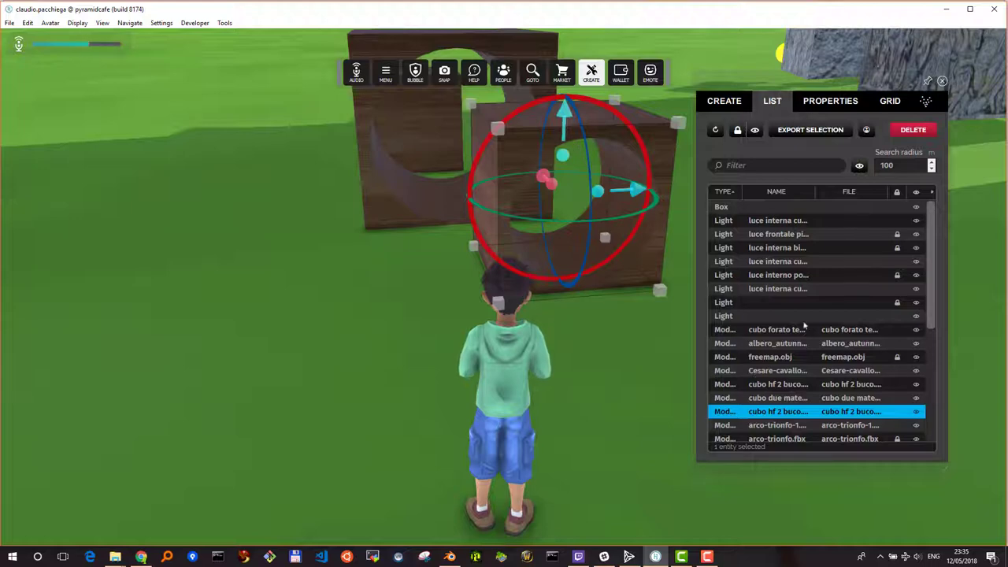
left_click(826, 101)
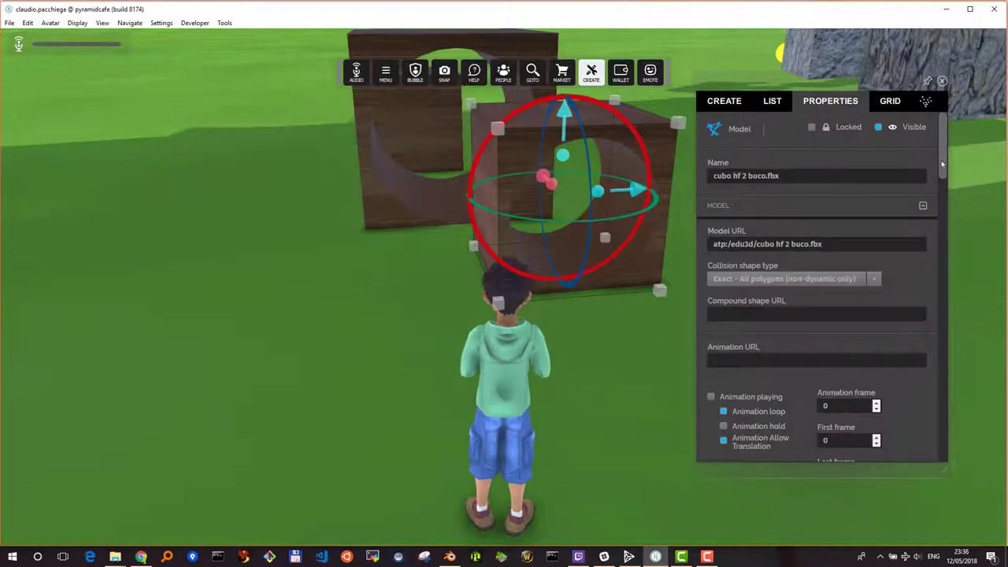
left_click_drag(942, 163, 935, 401)
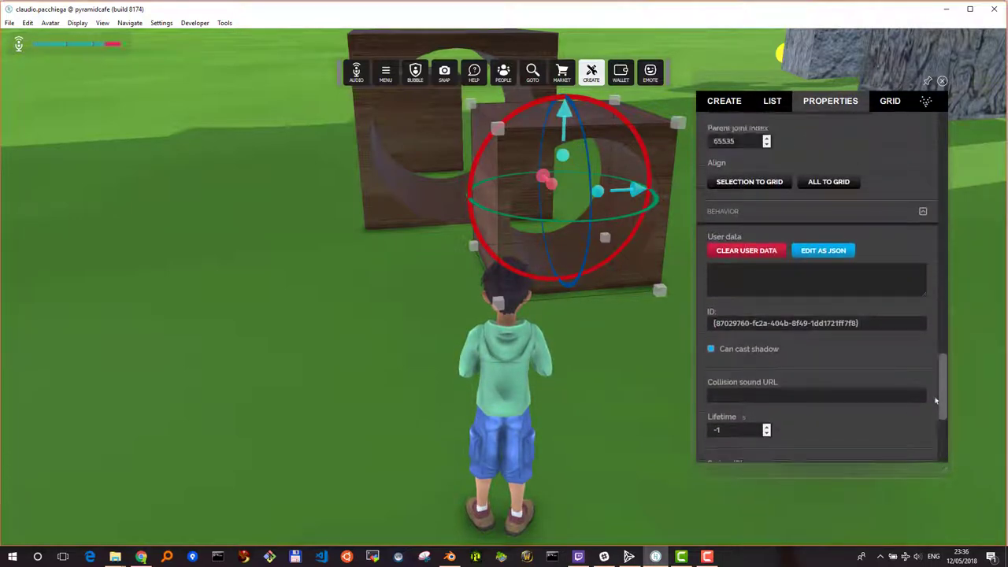
left_click_drag(930, 399, 943, 356)
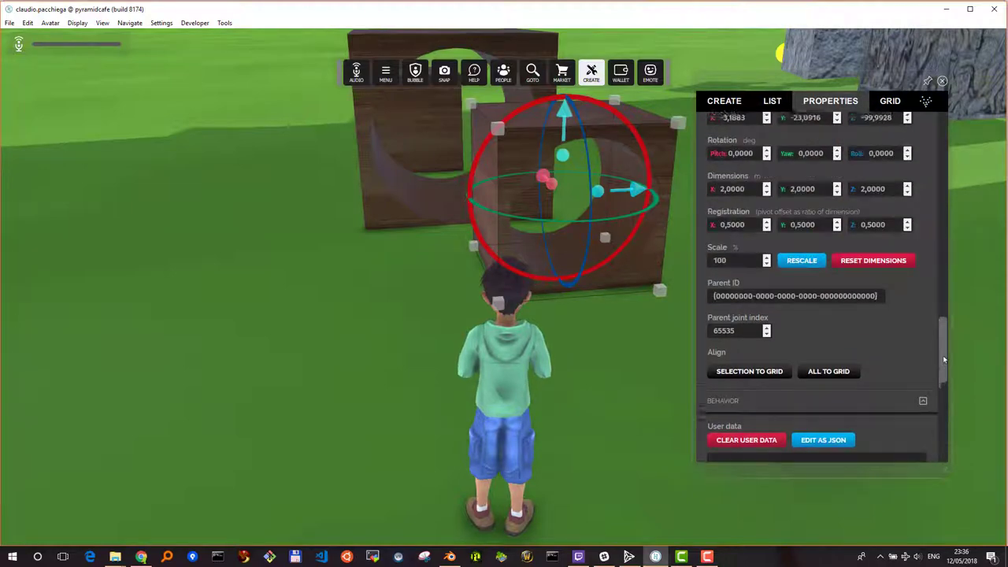
scroll(733, 274, "up", 1)
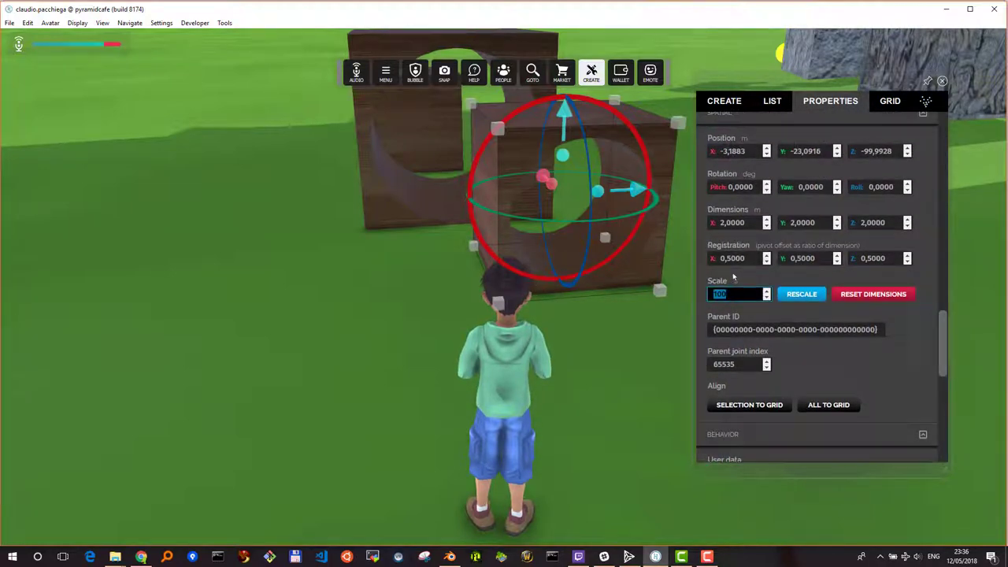
left_click(801, 294)
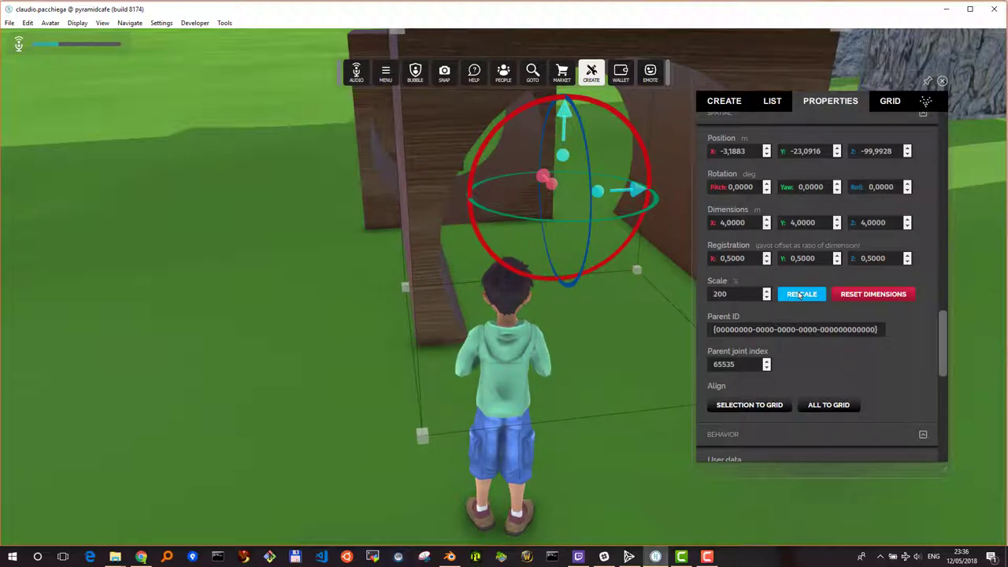
left_click(942, 83)
- Walk the avatar through the enlarged wooden arch and between the wooden walls
key("Up")
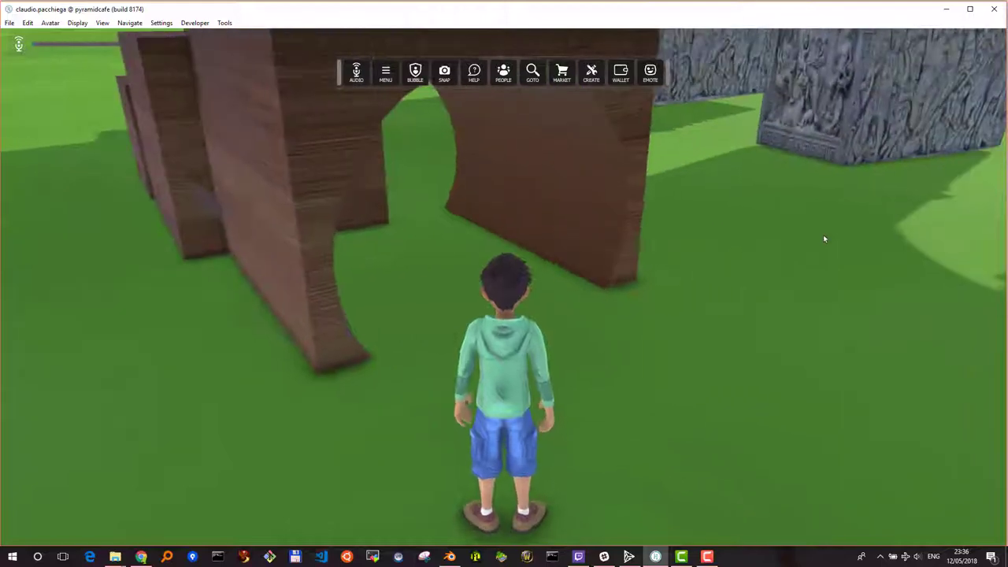
key("Up")
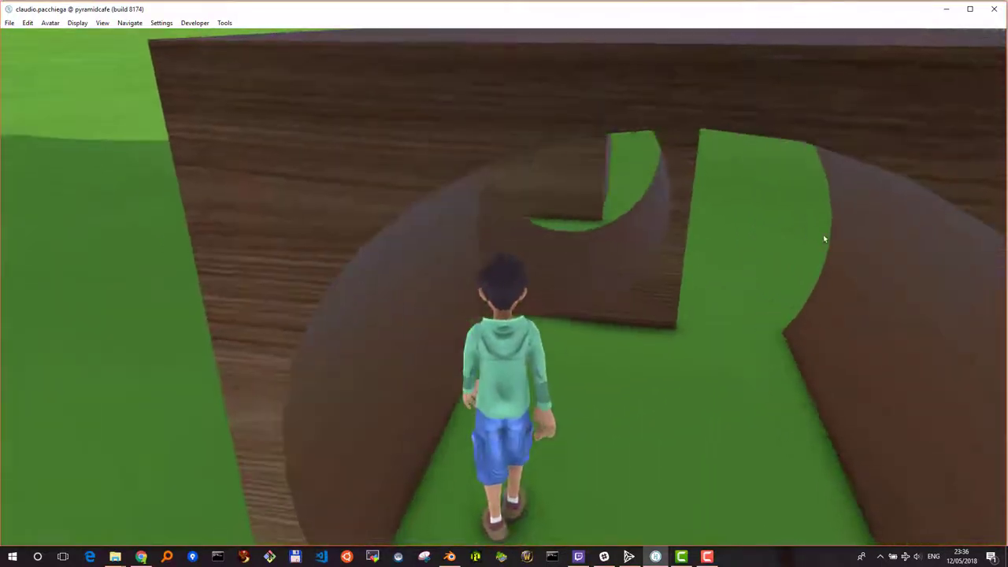
key("Right")
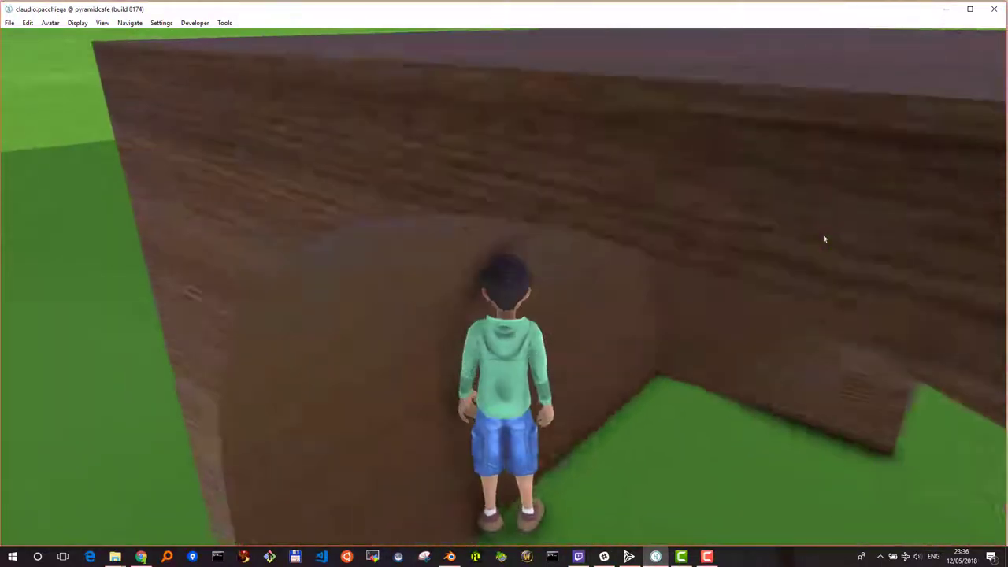
key("Up")
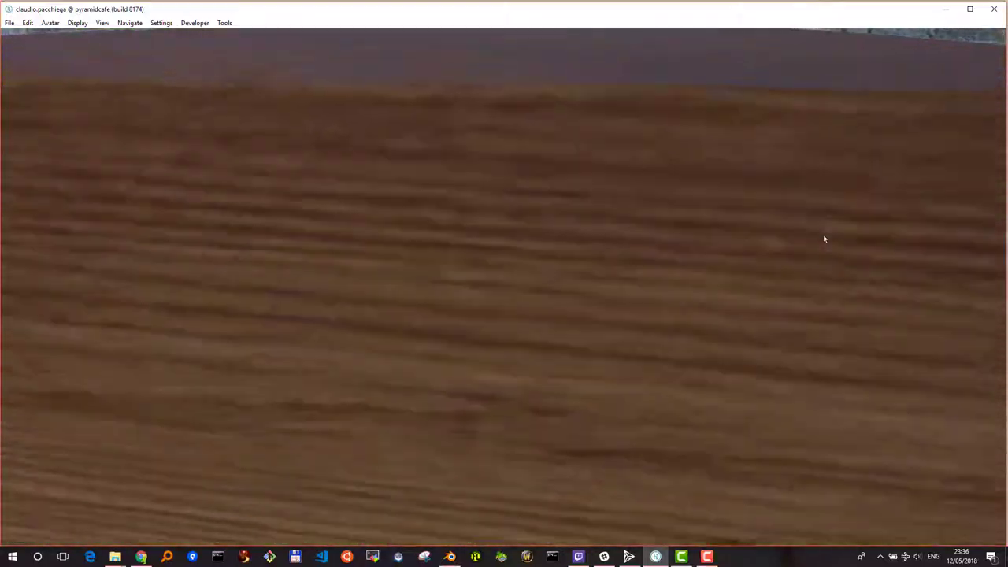
key("Down")
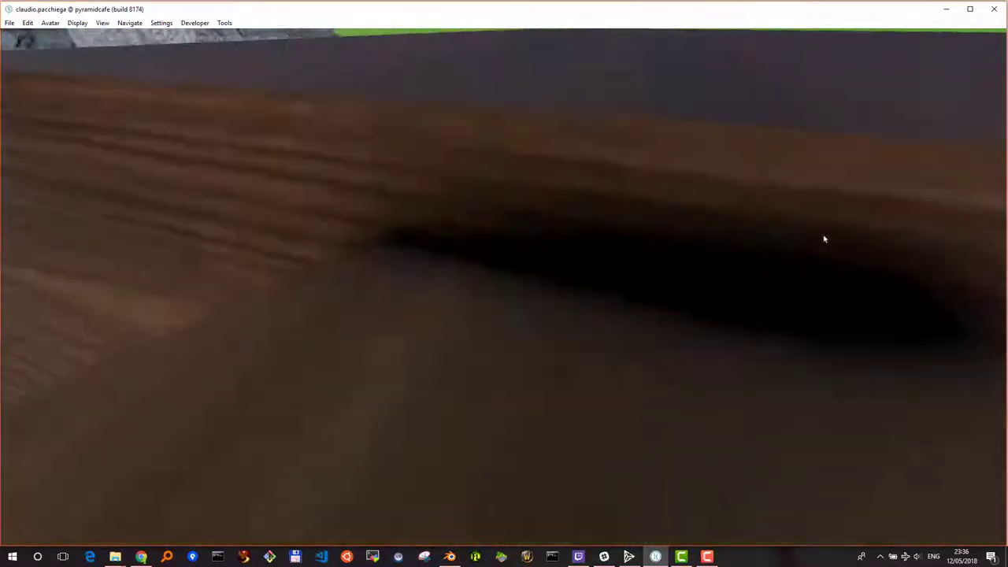
key("Up")
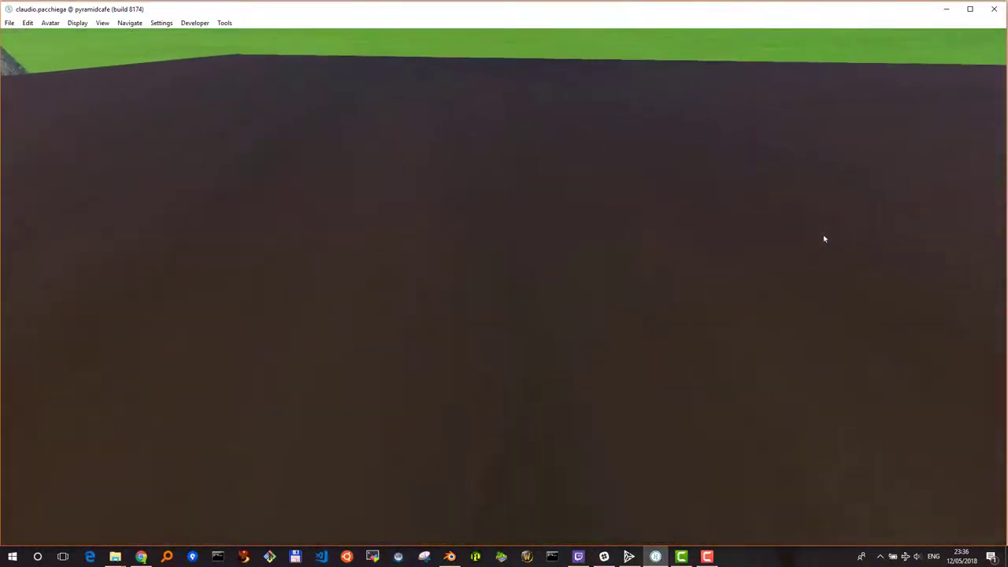
key("Left")
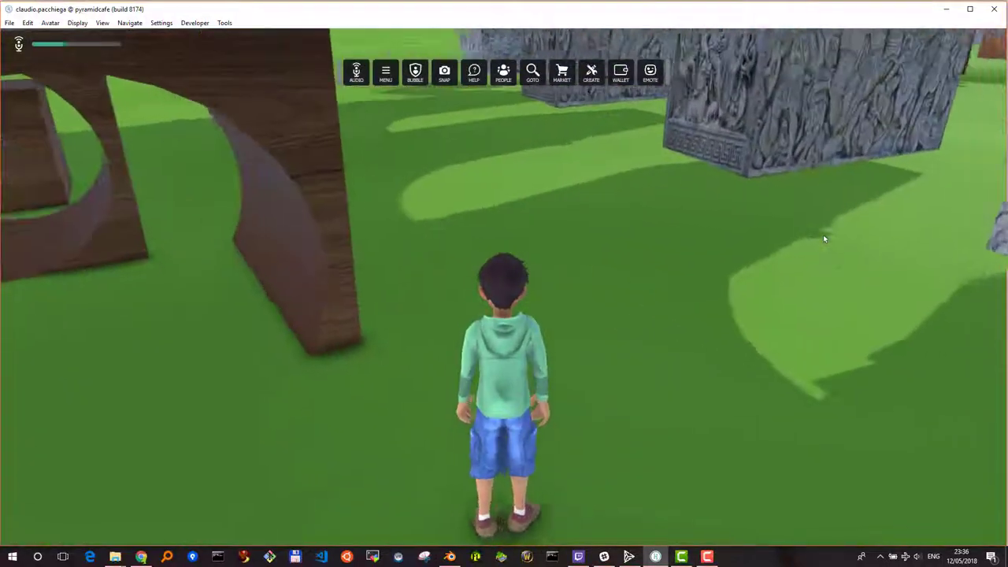
key("Left")
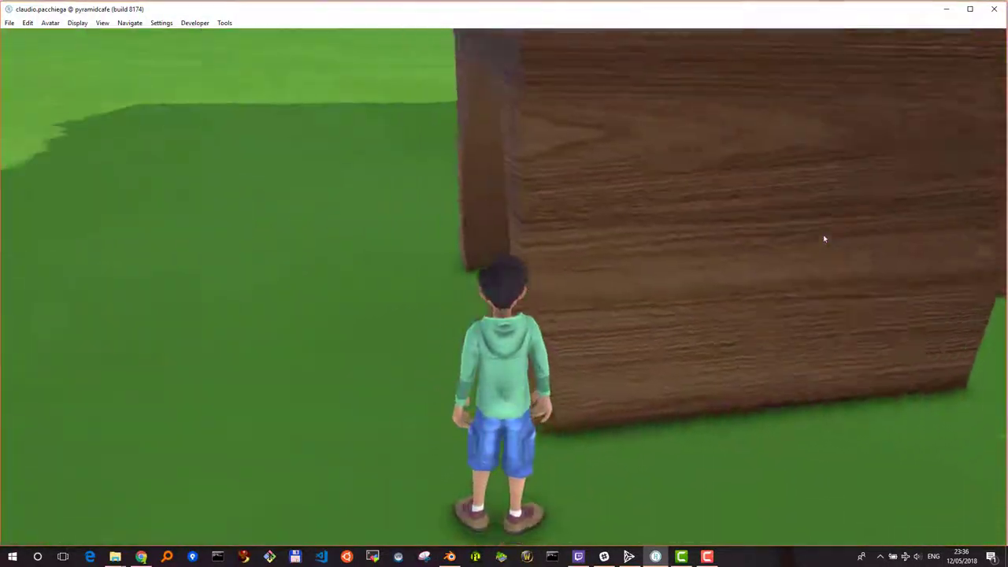
key("Up")
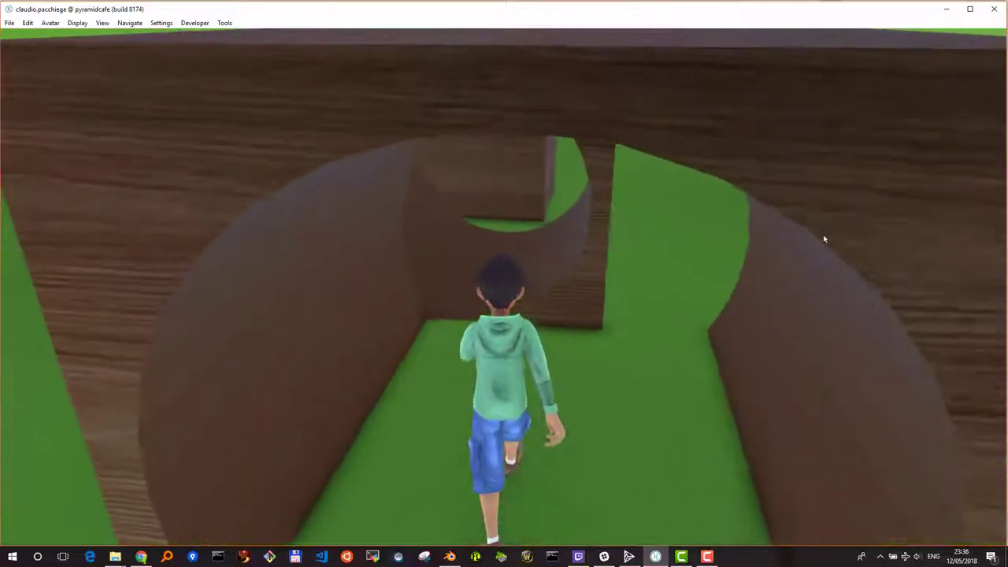
key("Up")
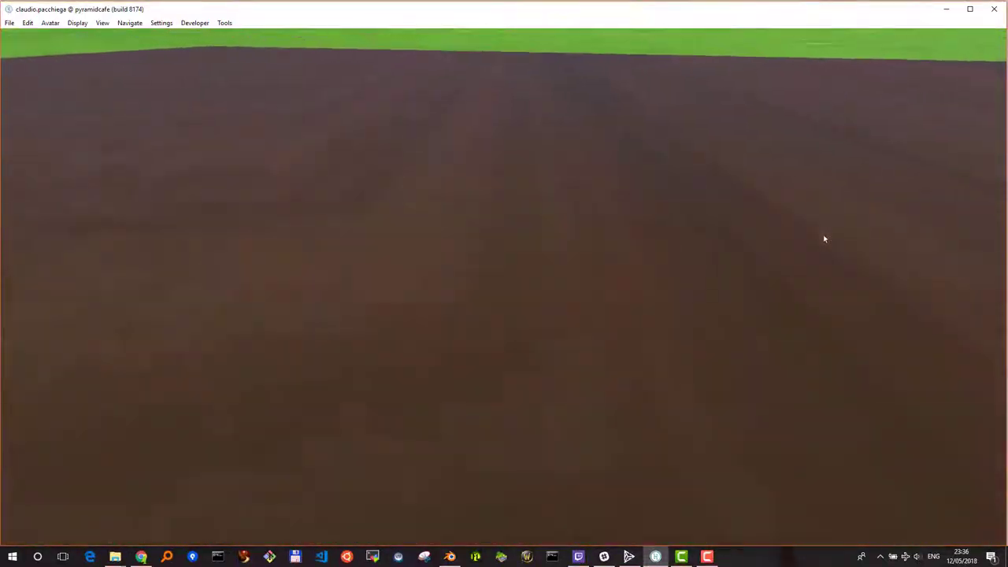
key("Up")
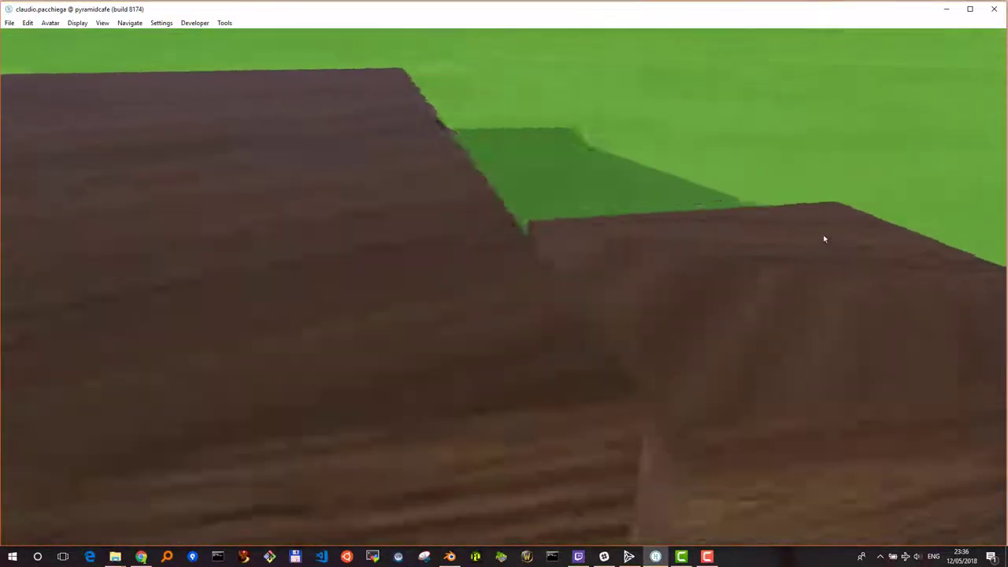
key("Up")
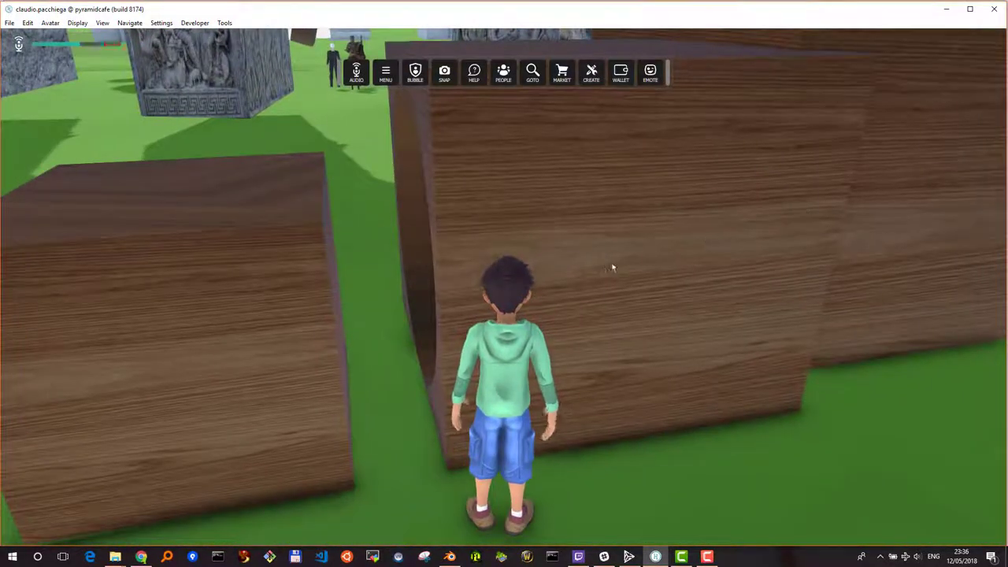
- Delete the selected wooden block, close the creation panel, and walk forward toward the arch
left_click(589, 76)
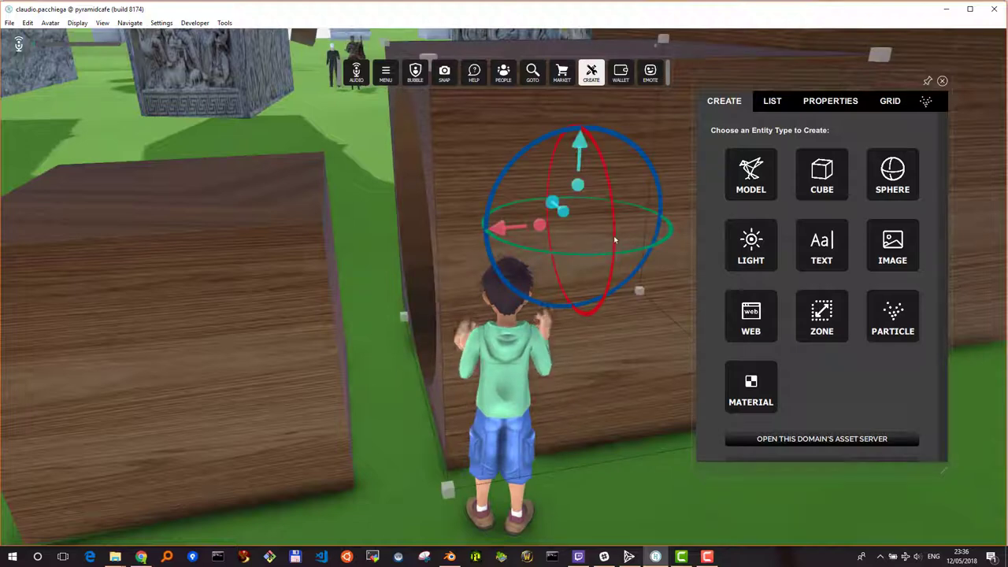
key("Delete")
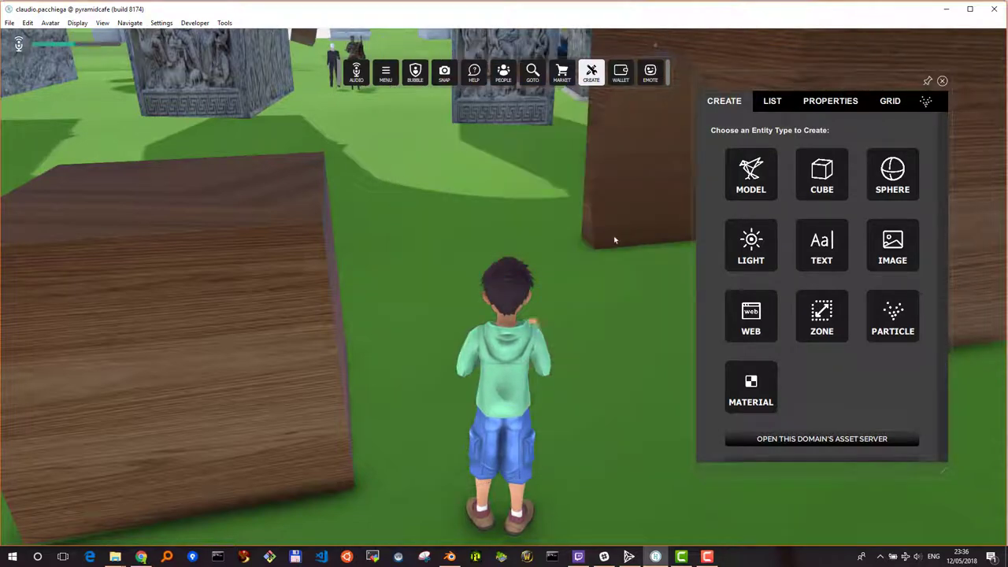
left_click(943, 83)
key("w")
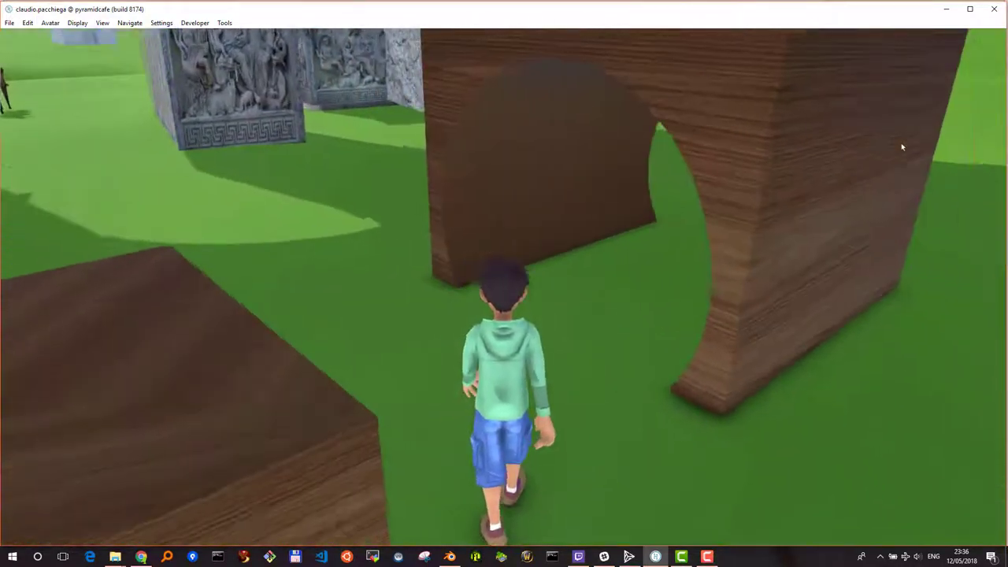
left_click(450, 557)
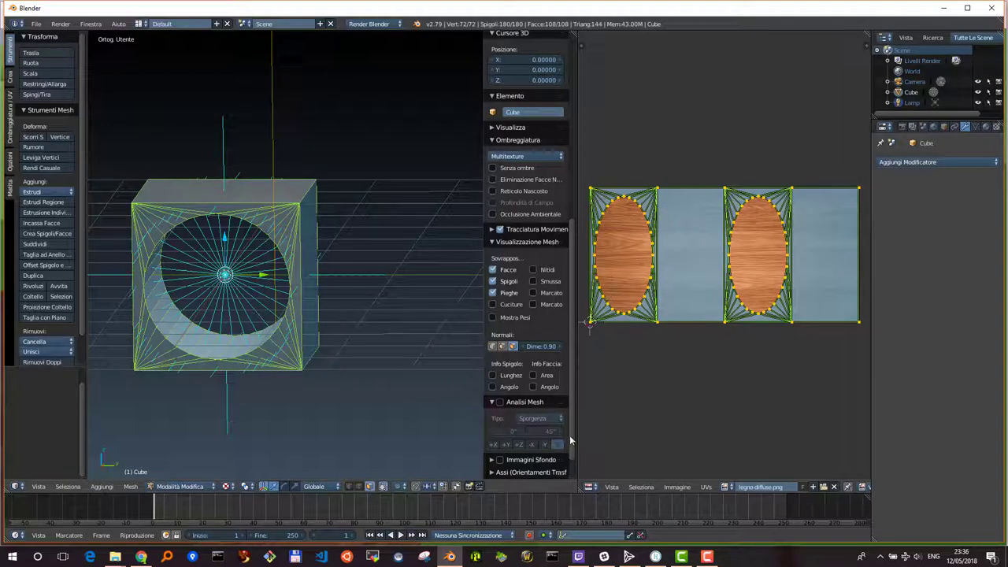
- Turn off the normals display and view the textured cube in Object Mode, recentred on the hole
scroll(570, 429, "up", 1)
left_click(512, 369)
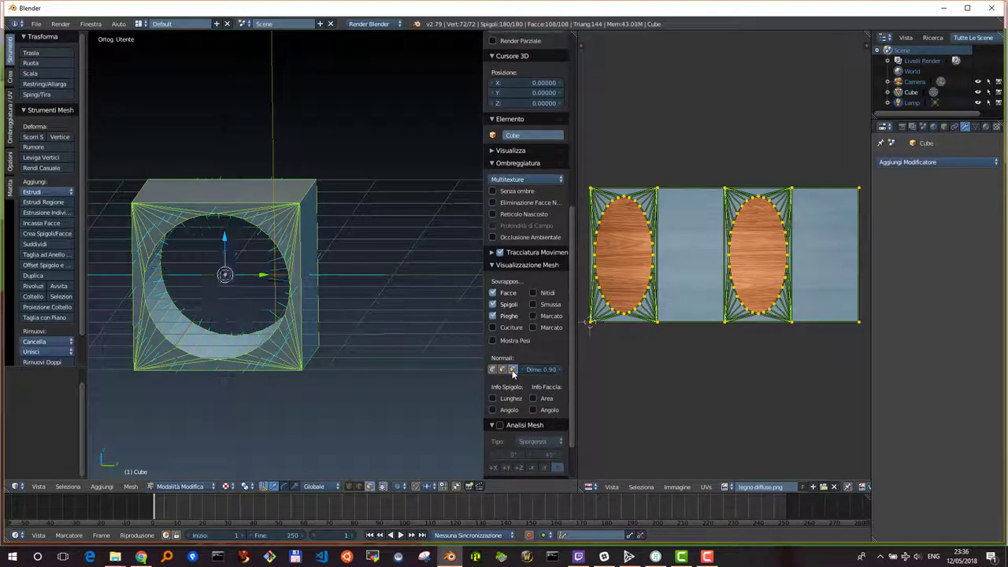
key("Tab")
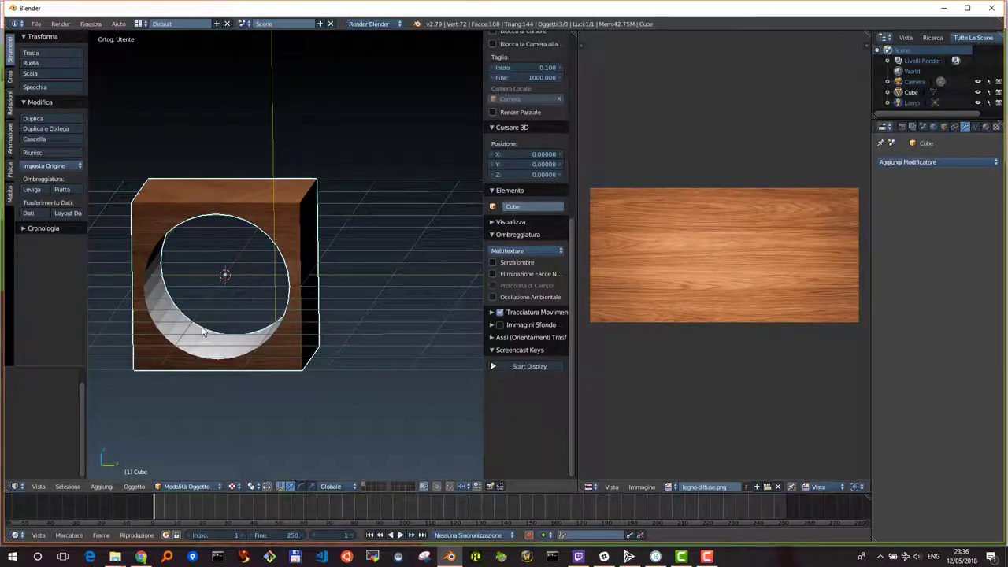
middle_click_drag(255, 337, 210, 339)
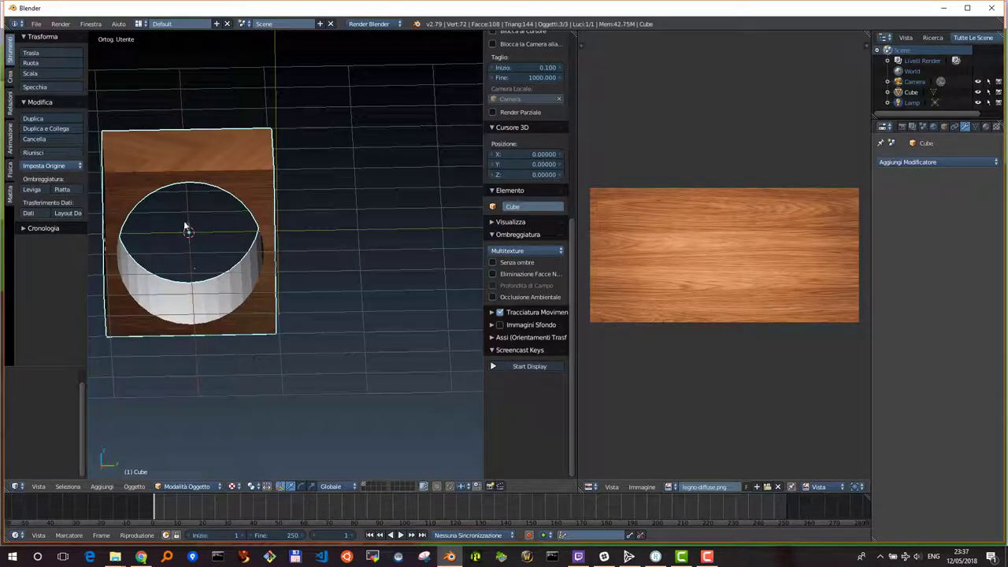
key("ctrl+space")
mouse_move(185, 258)
middle_mouse_down("shift")
mouse_move(302, 282)
mouse_move(315, 323)
mouse_move(333, 332)
middle_mouse_up("shift")
- In Edit Mode, deselect everything and select only the inner faces of the round hole
key("Tab")
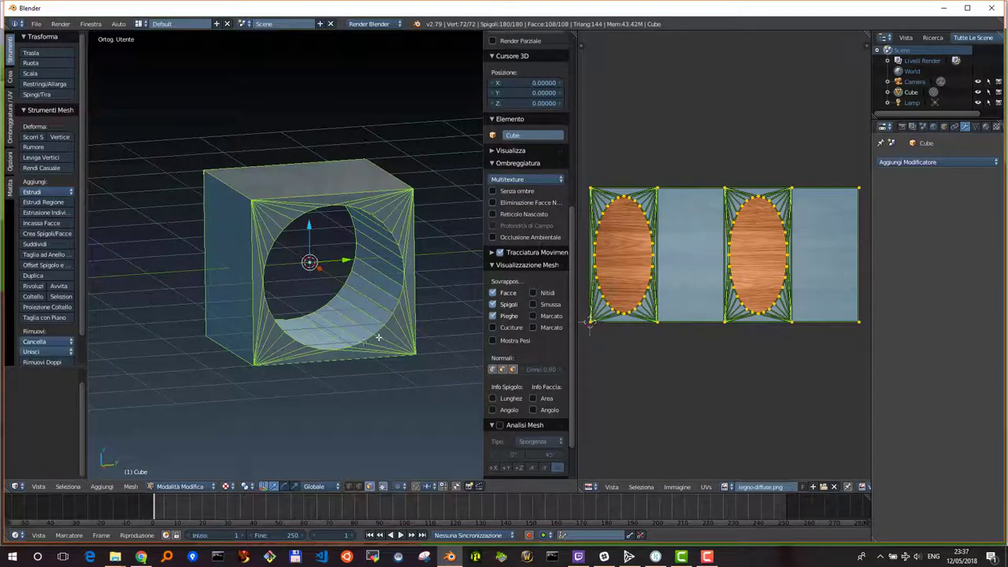
key("a")
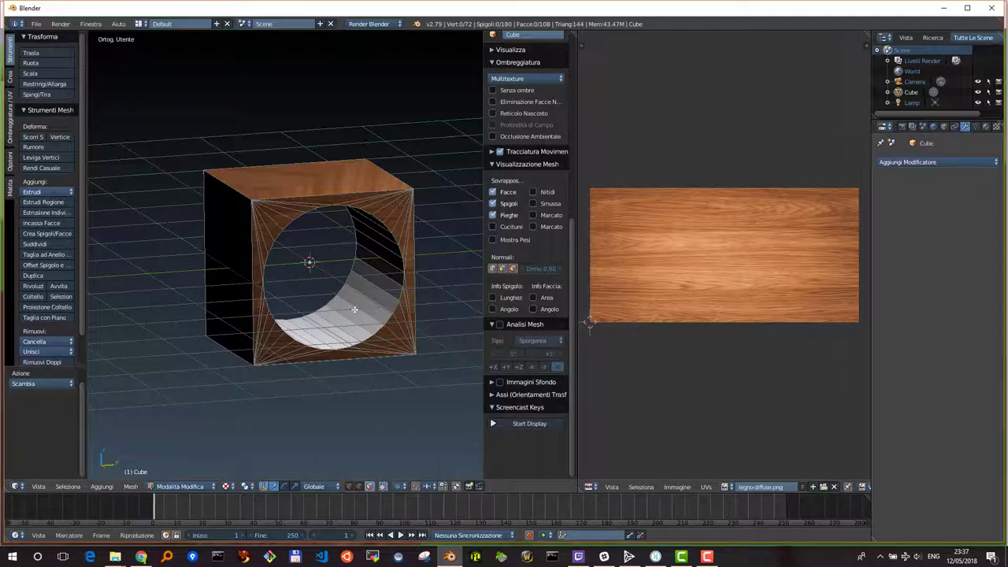
key("l")
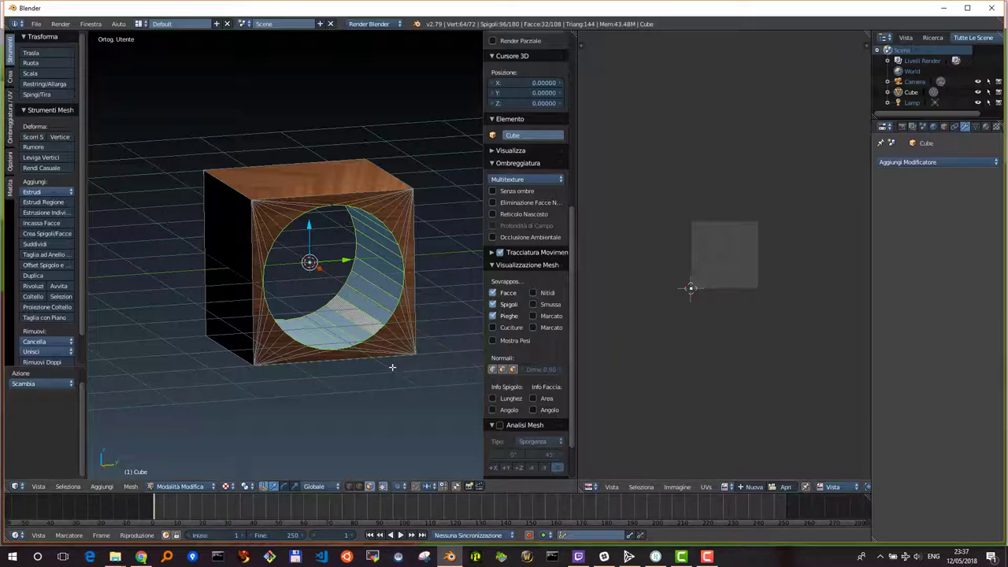
key("u")
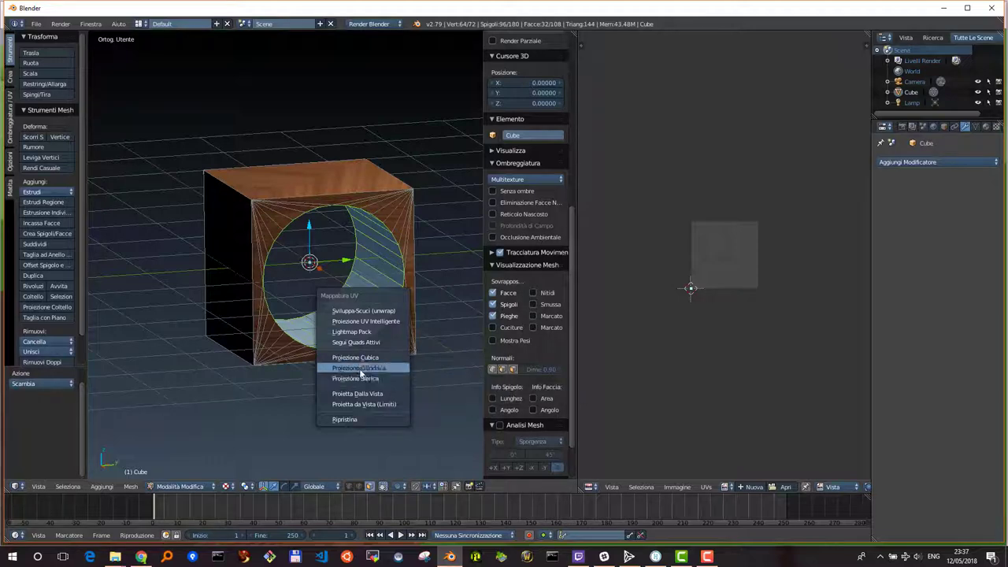
- Map the hole's inner faces with Proiezione Cilindrica and switch to front view
left_click(360, 368)
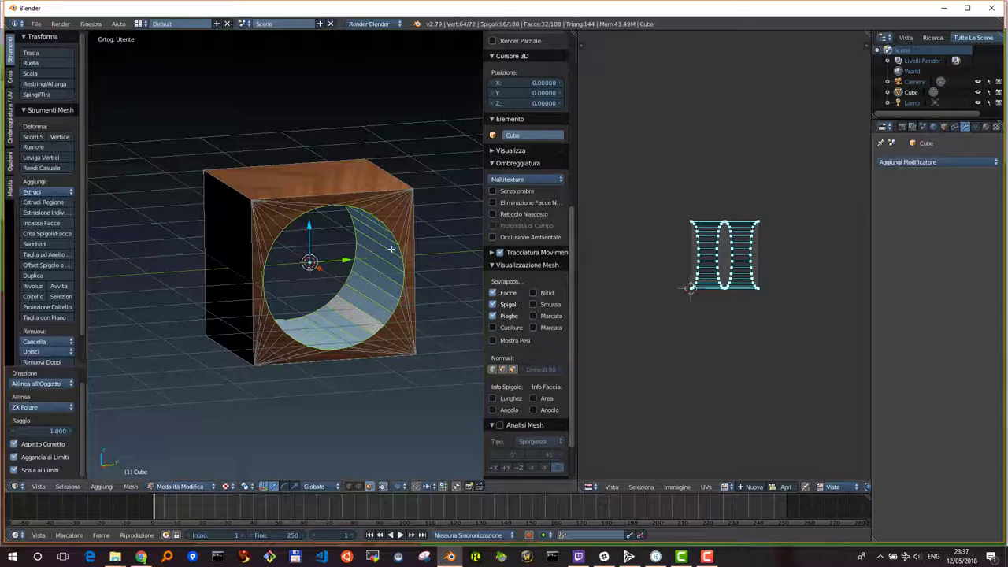
key("KP_1")
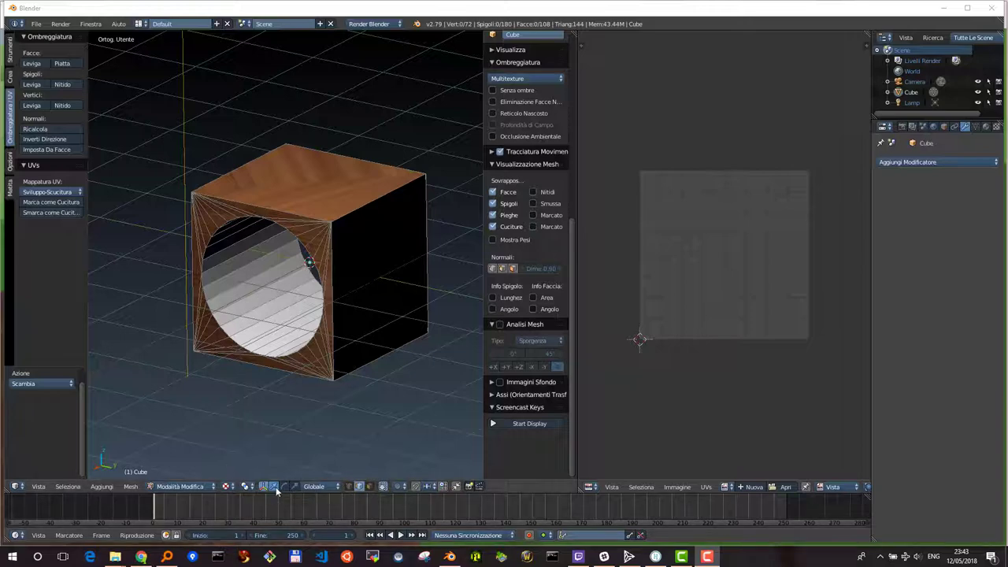
- Mark one edge inside the hole as a seam (Marca come Cucitura) and hide the transform gizmo
right_click(267, 301)
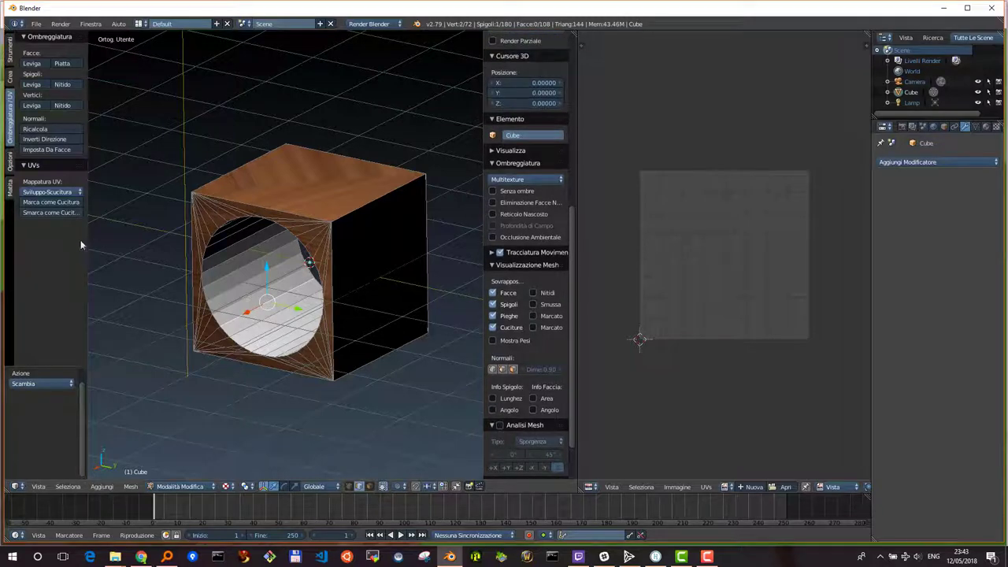
left_click(49, 212)
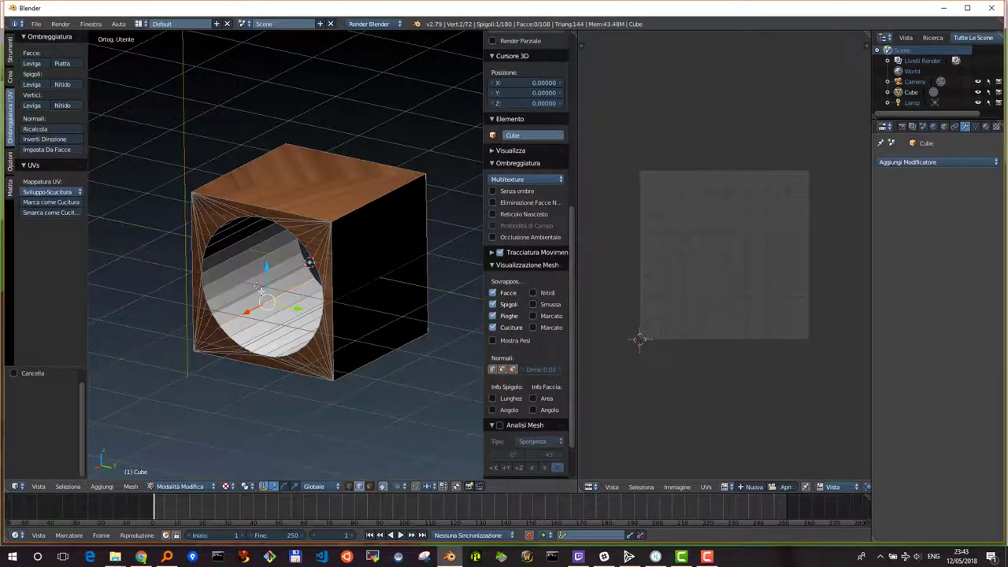
left_click(375, 486)
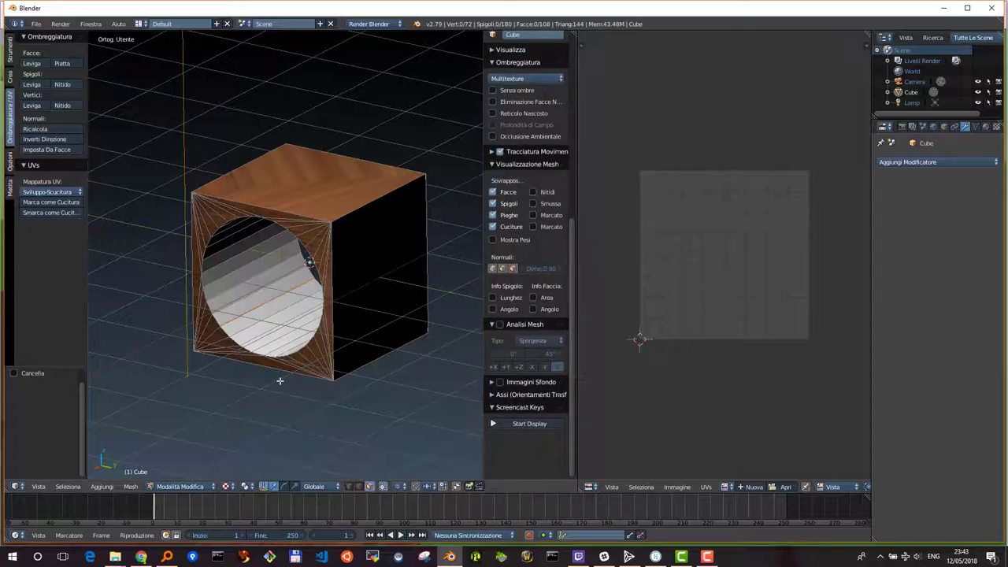
- Select the hole's inner faces and unwrap them with Sviluppa into a straight UV strip
key("l")
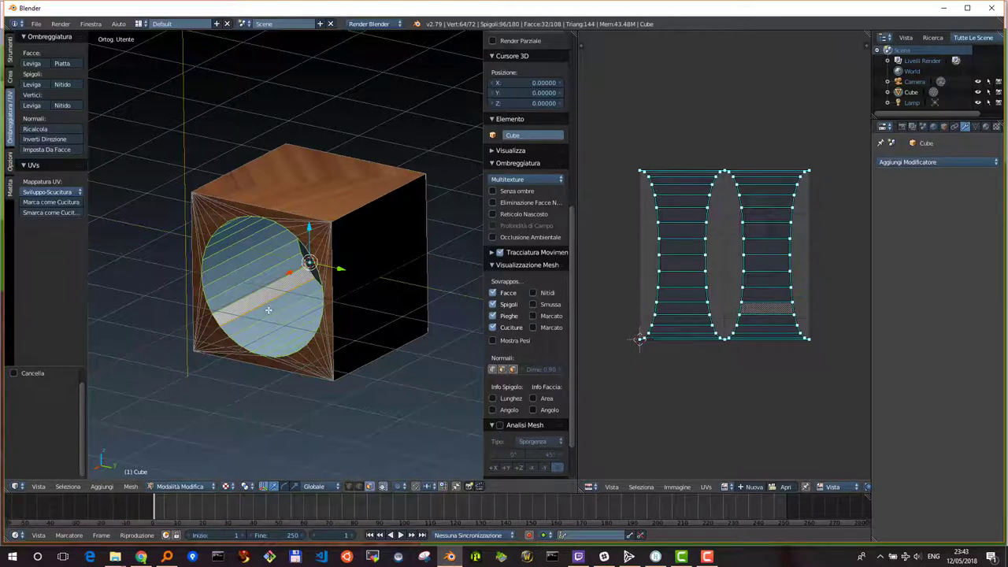
key("u")
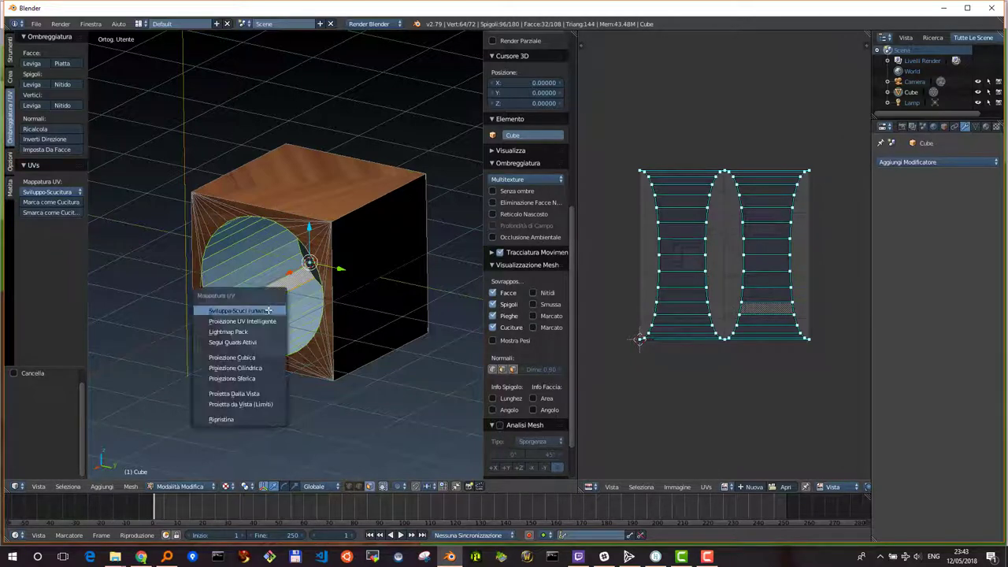
left_click(247, 312)
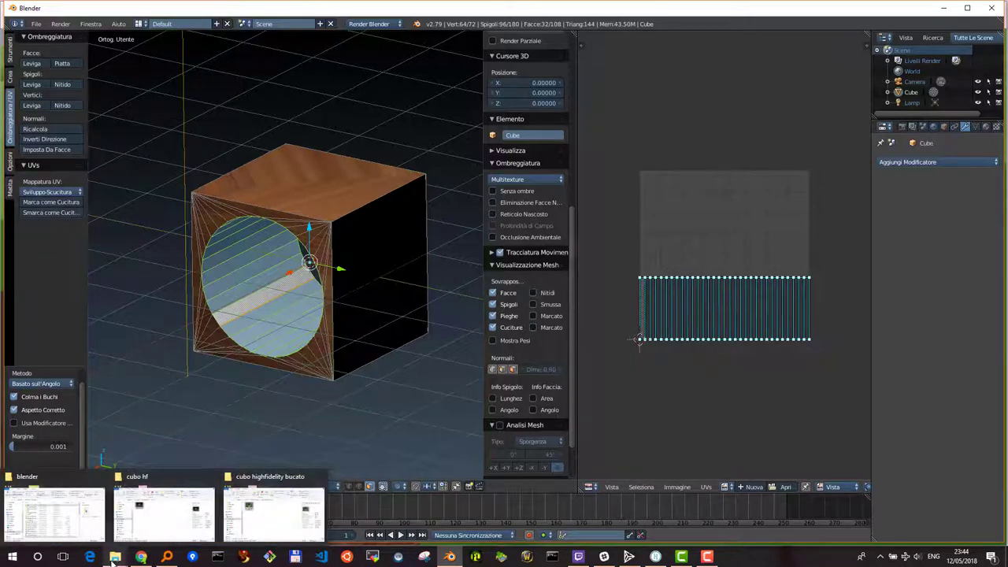
mouse_move(141, 557)
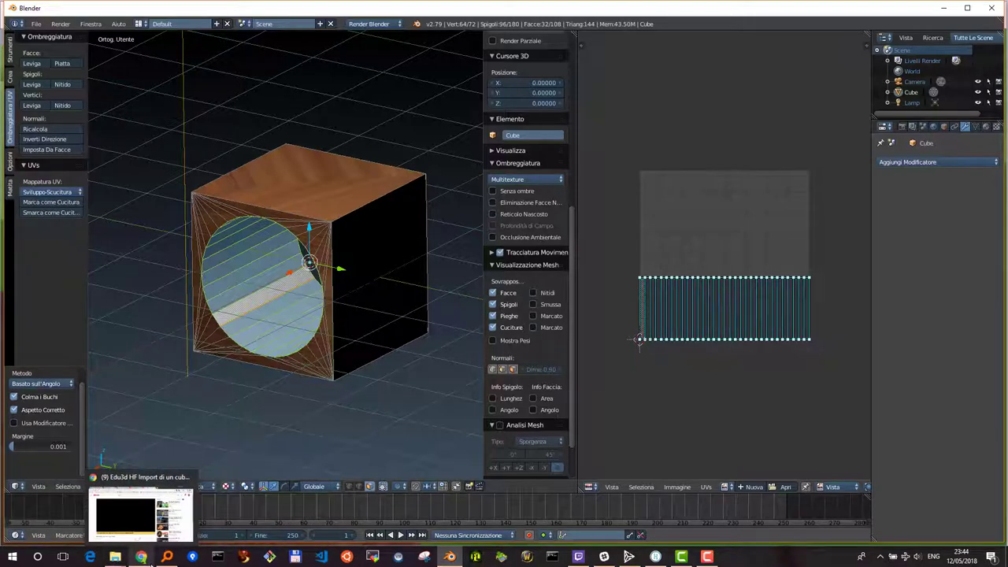
- Find woodboard_5_4w.jpg in Everything, preview it in Photos, and show its open-with choices
left_click(167, 556)
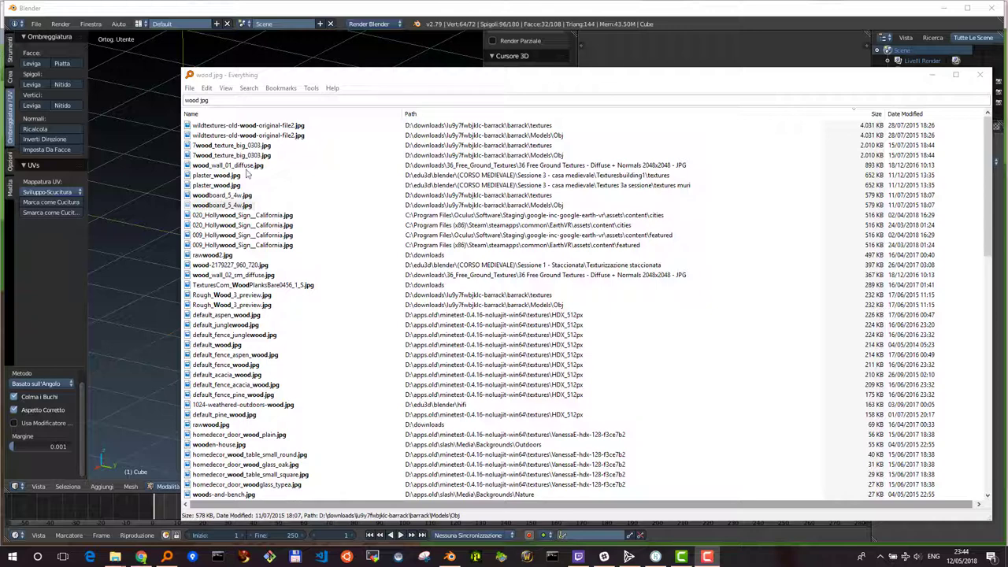
left_click(224, 206)
left_click(219, 206)
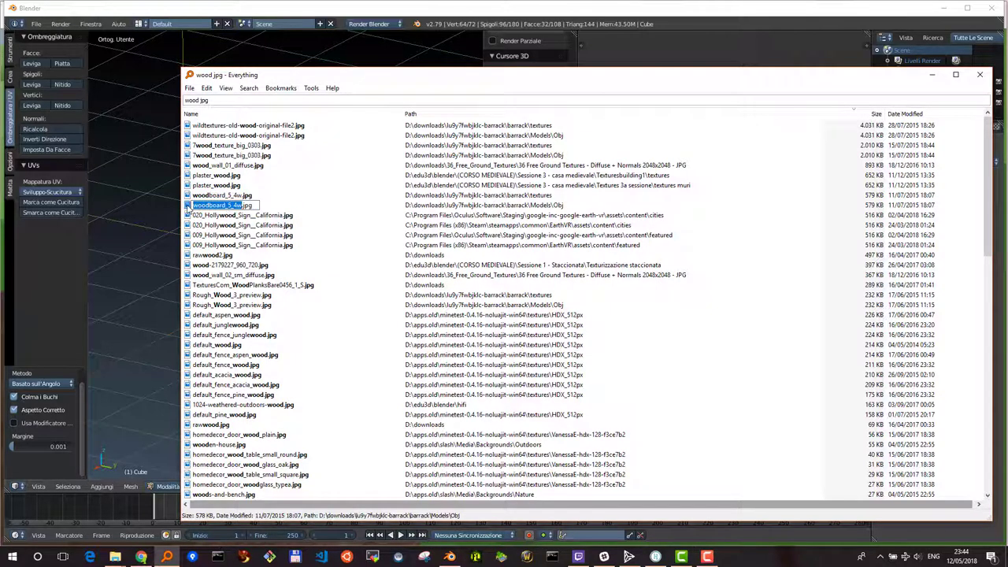
double_click(204, 204)
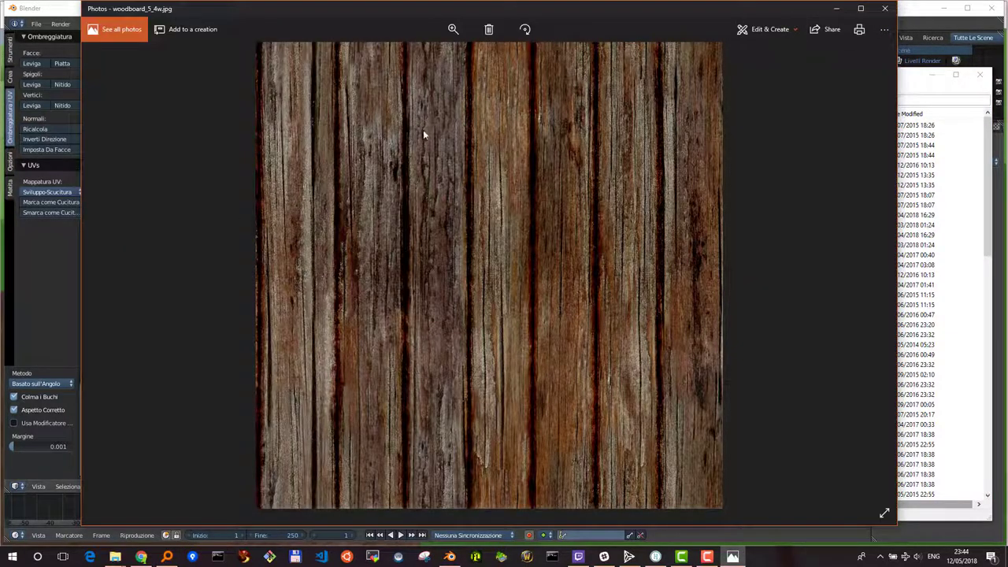
left_click(885, 8)
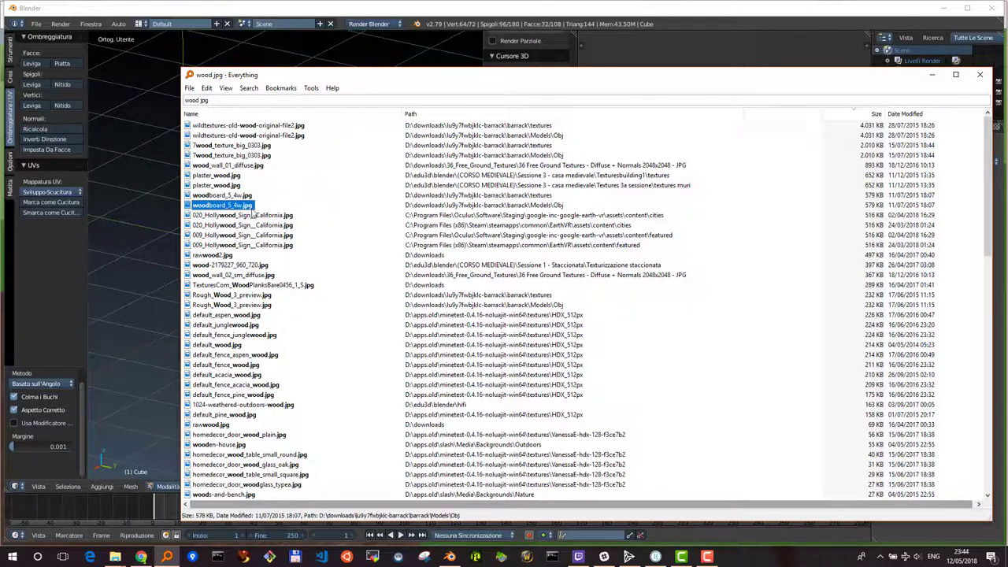
right_click(208, 207)
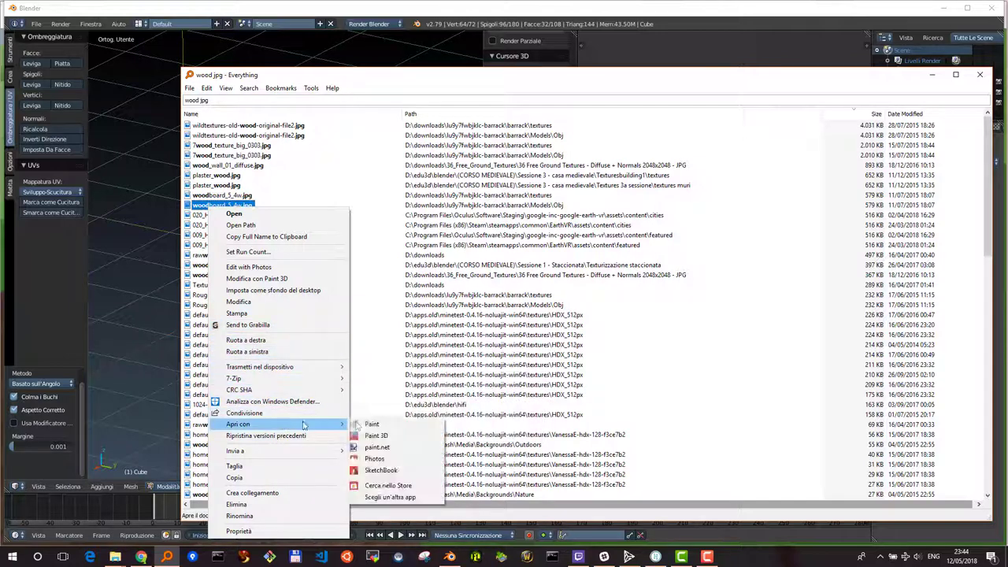
mouse_move(237, 423)
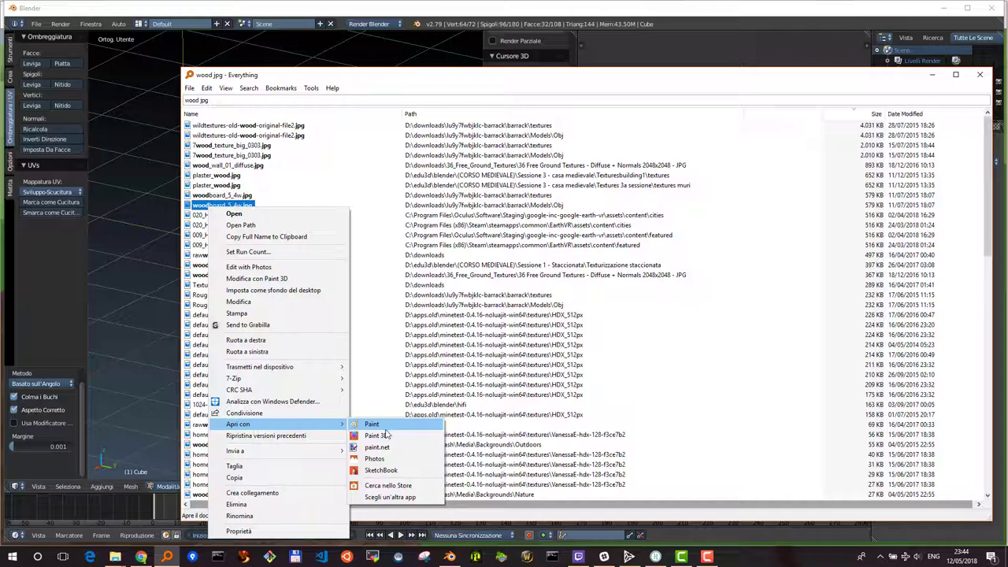
- Open the board texture in paint.net and start saving a copy in PNG format
left_click(378, 447)
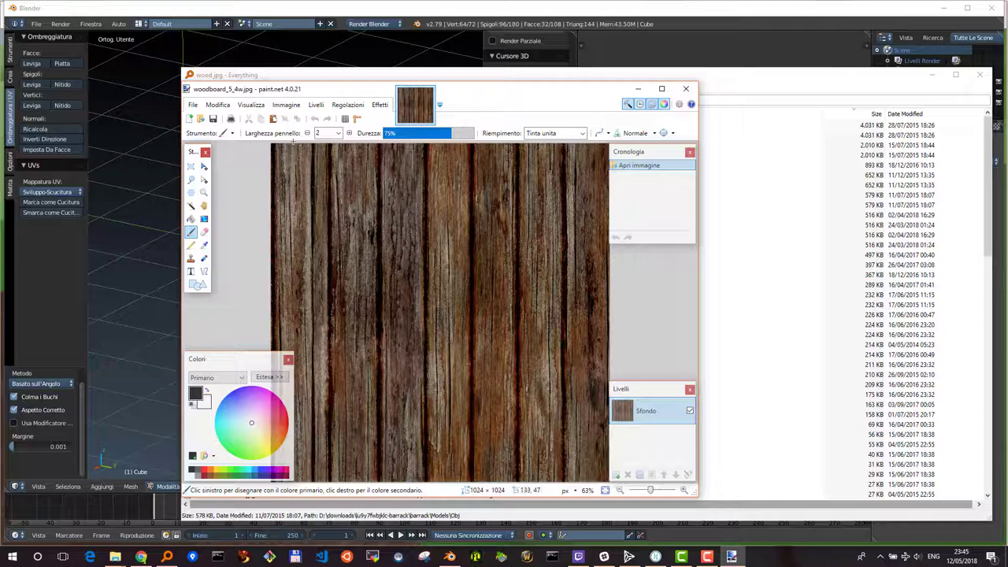
left_click(192, 105)
left_click(197, 110)
left_click(192, 105)
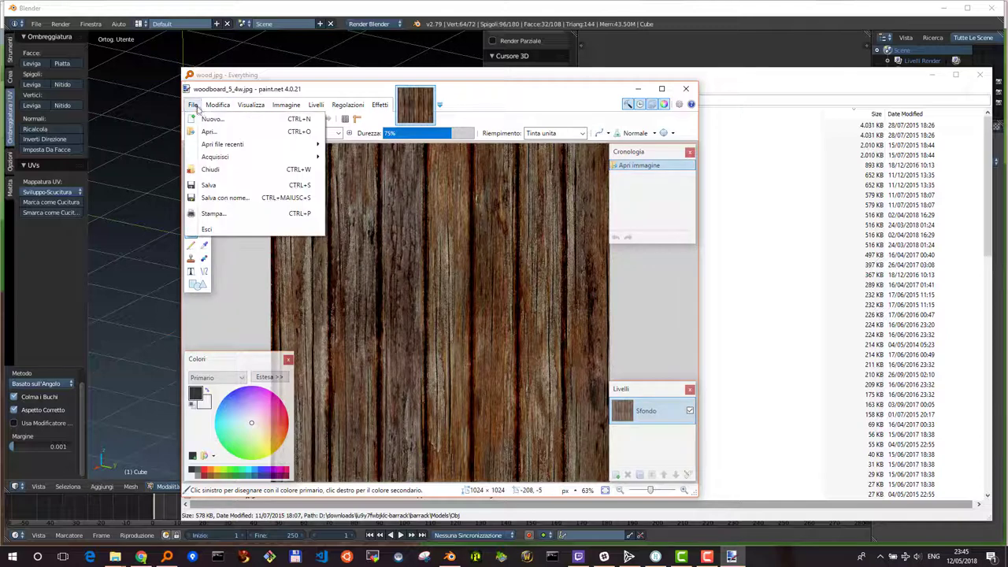
left_click(223, 198)
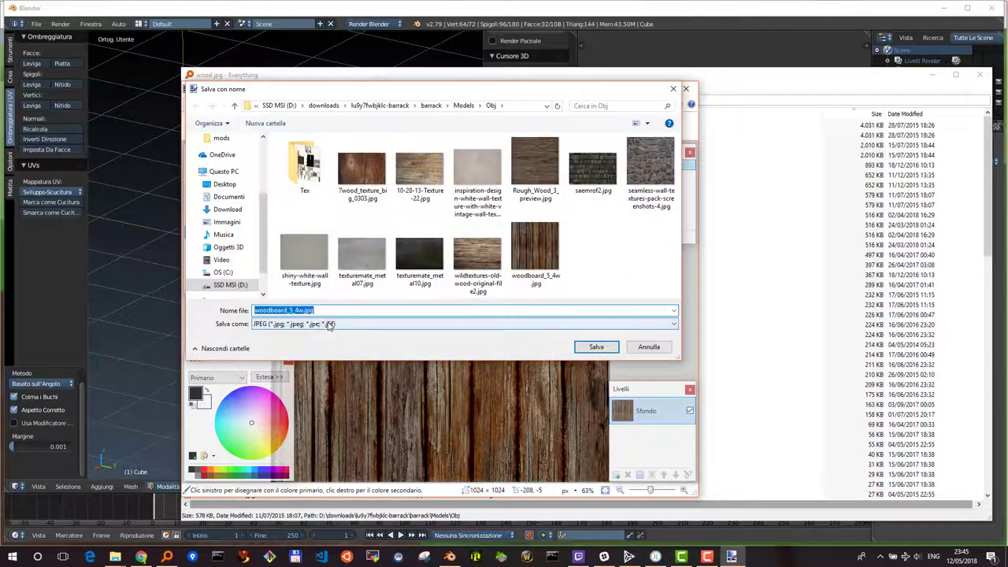
left_click(314, 324)
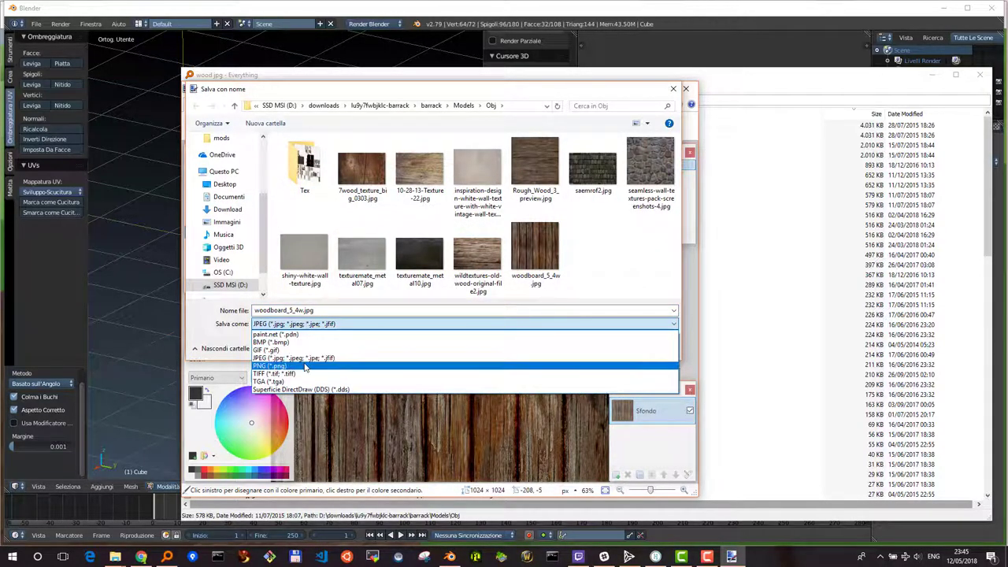
left_click(307, 365)
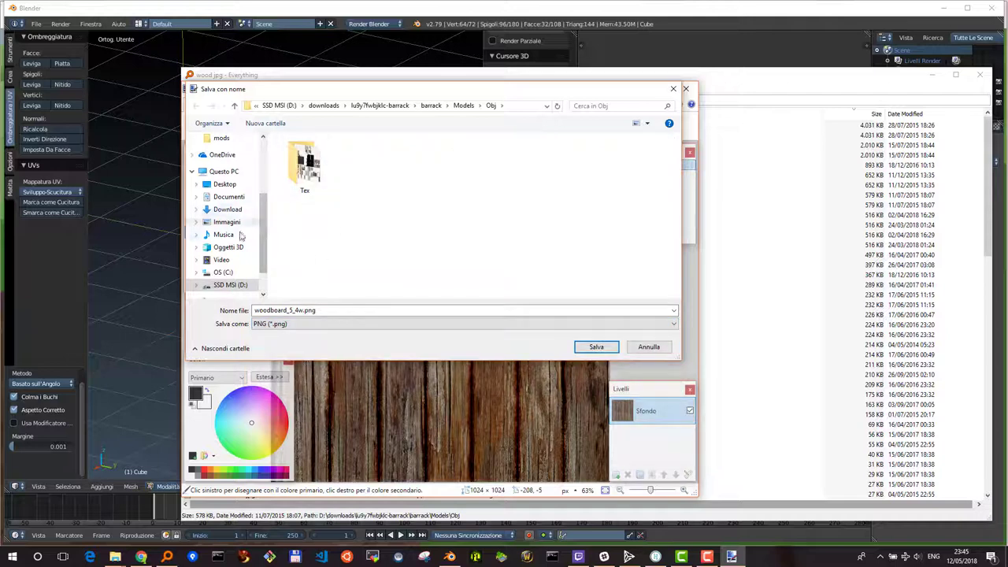
- Save it as woodboard_5_4w.png in D:\blender\hifi, accepting the PNG save settings
scroll(234, 256, "down", 1)
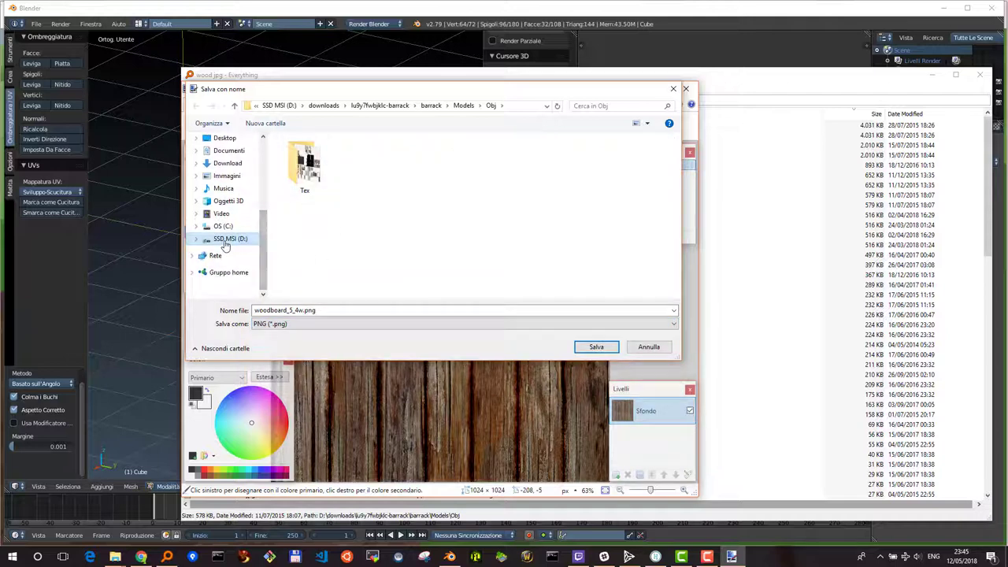
left_click(229, 239)
double_click(296, 188)
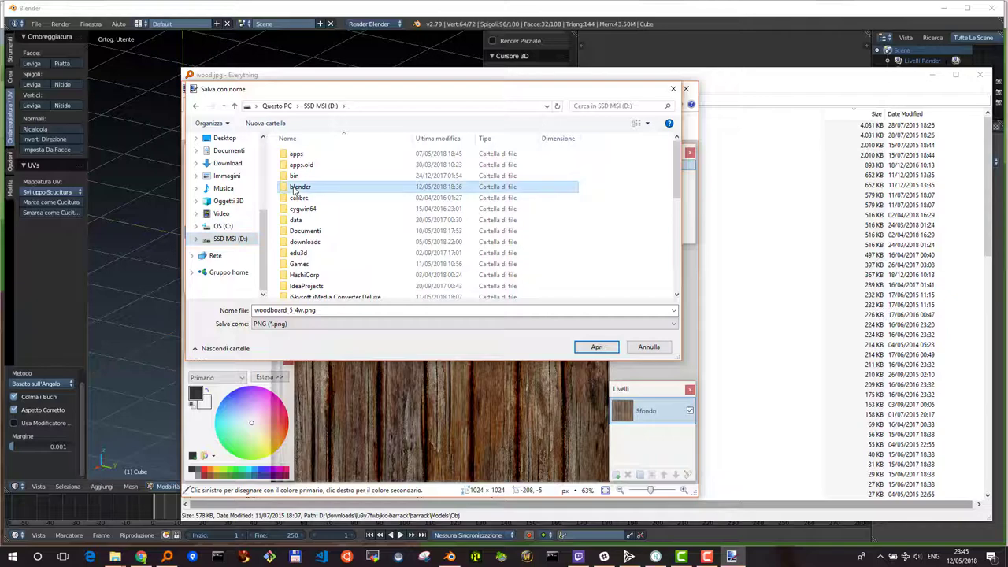
double_click(296, 158)
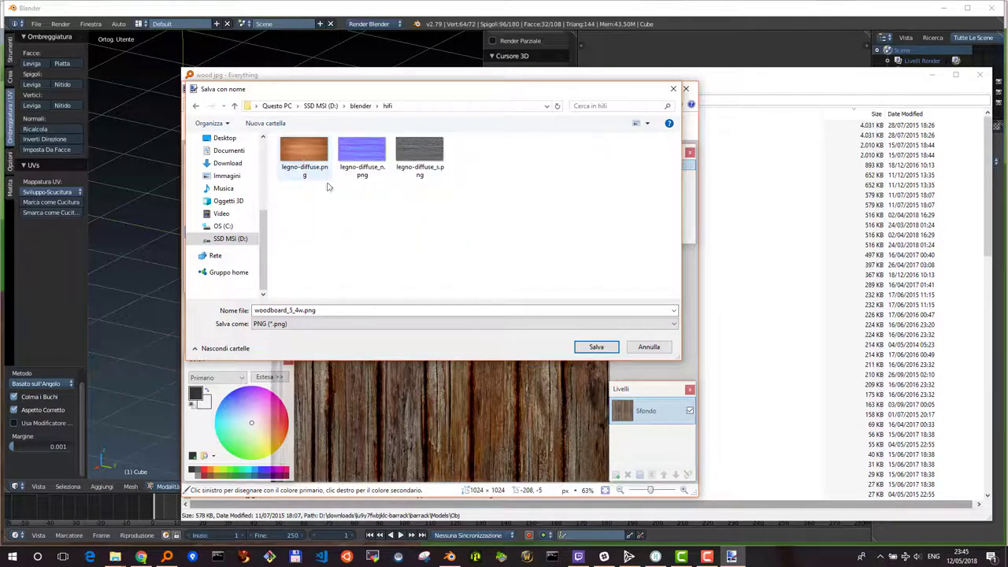
left_click(596, 351)
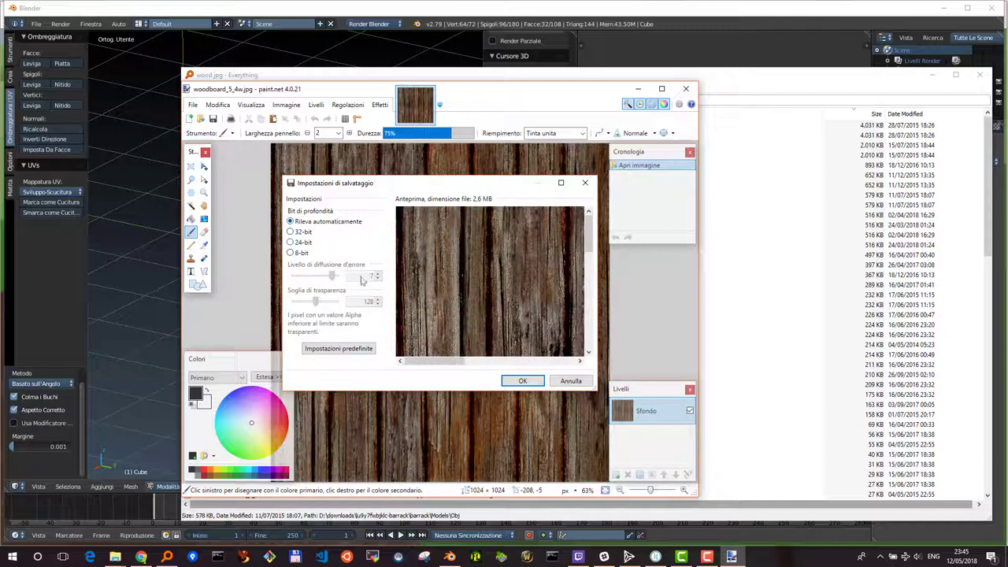
left_click(520, 381)
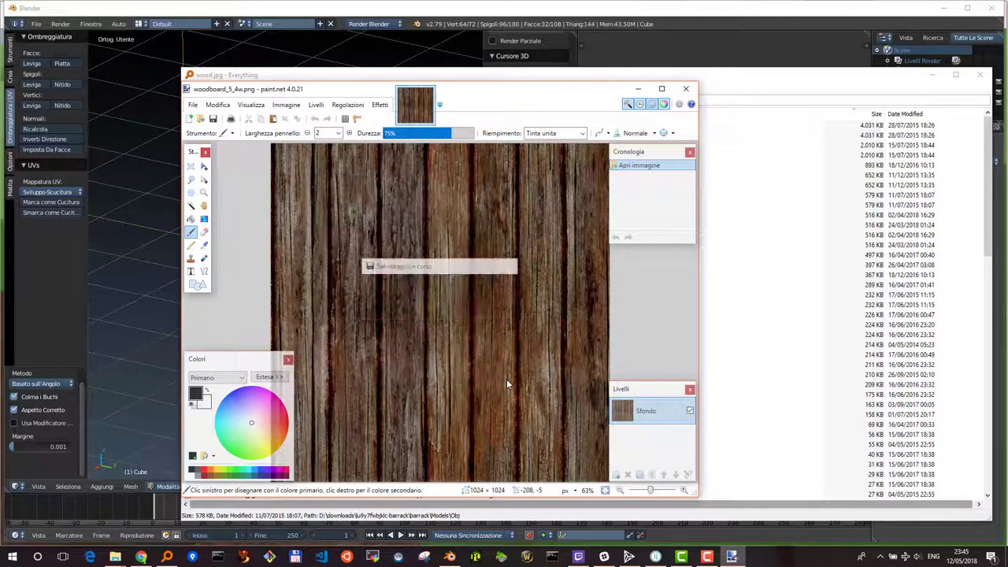
- Load woodboard_5_4w.png from D:\blender\hifi as the image in Blender's UV editor
left_click(460, 559)
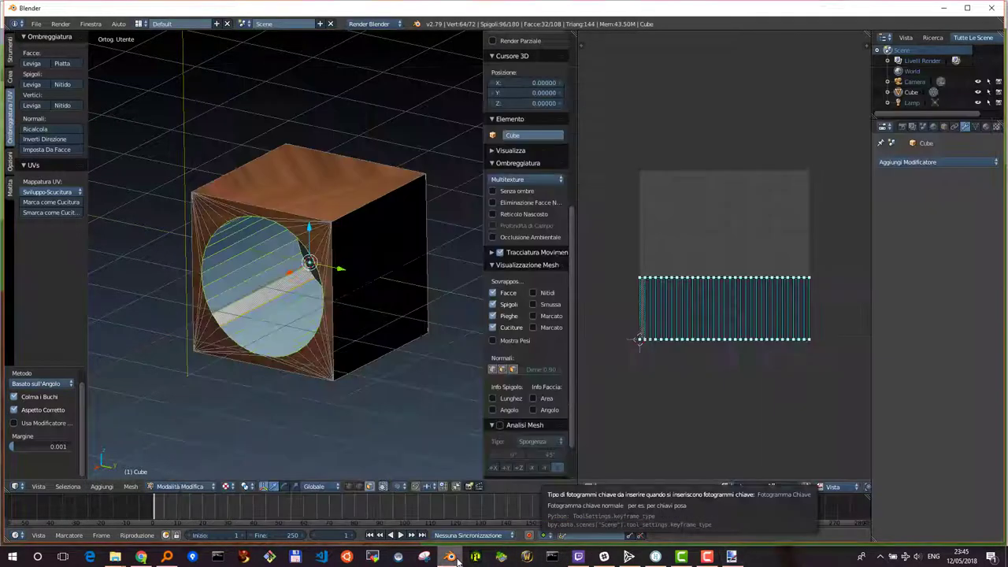
left_click(728, 488)
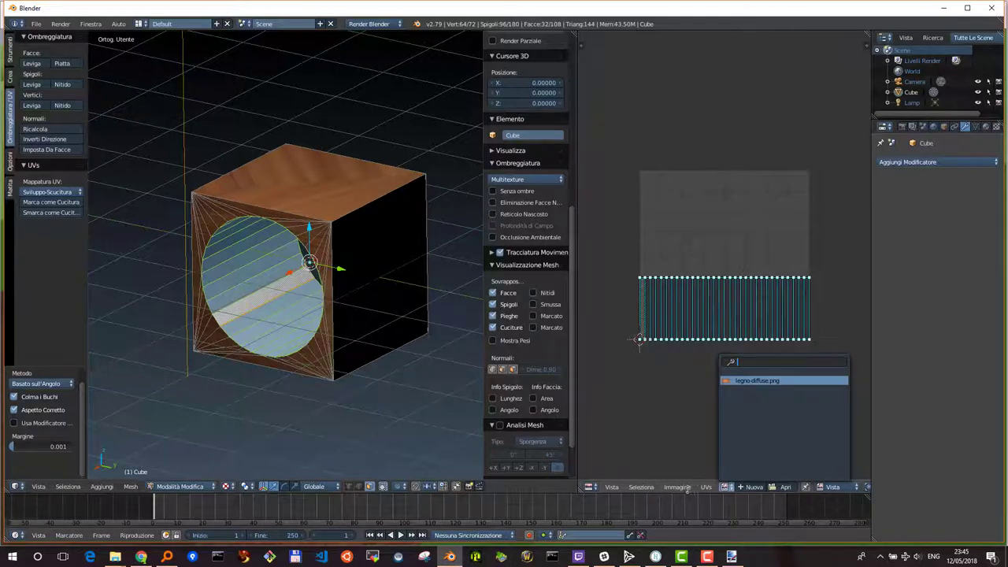
left_click(681, 488)
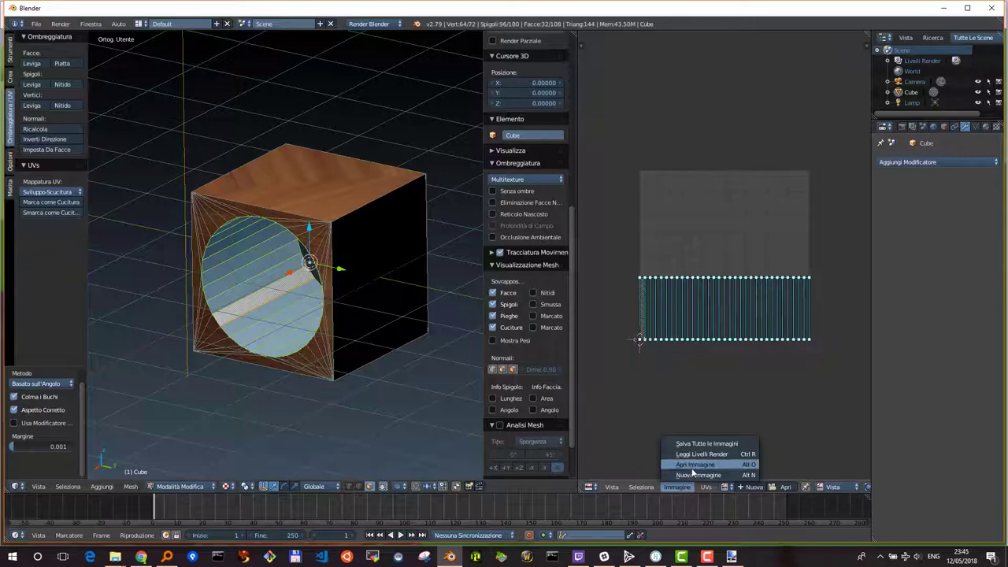
left_click(692, 464)
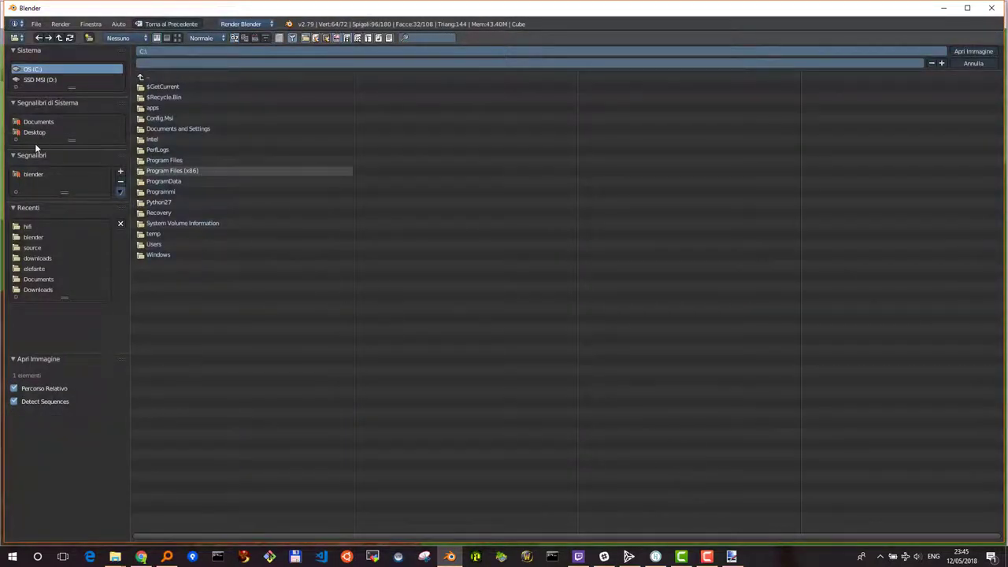
left_click(30, 177)
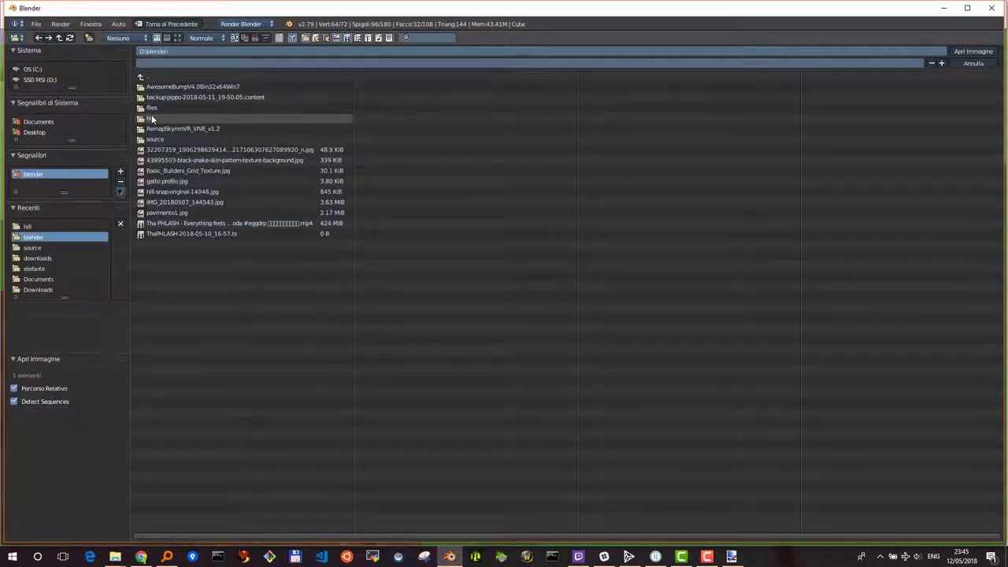
left_click(151, 116)
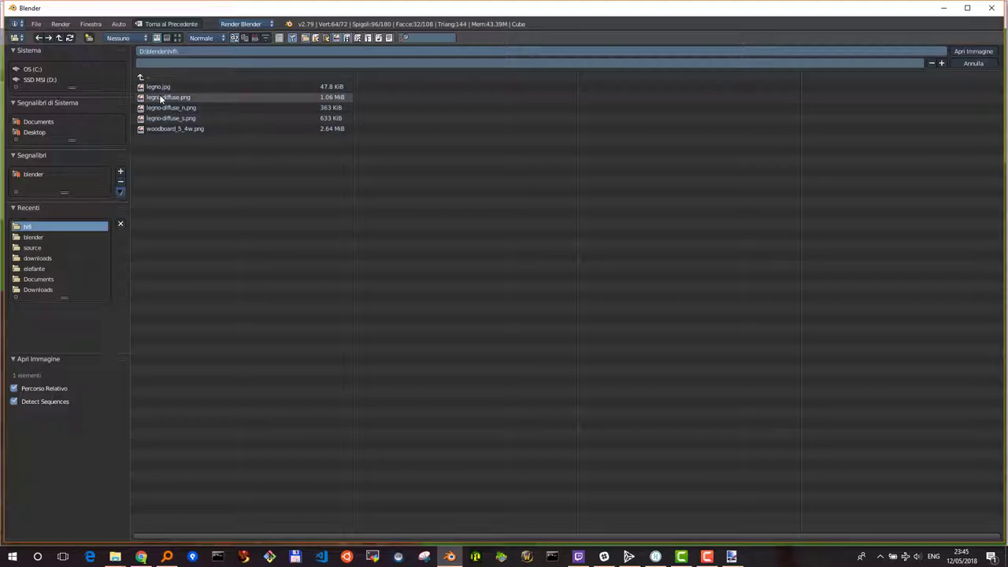
left_click(177, 37)
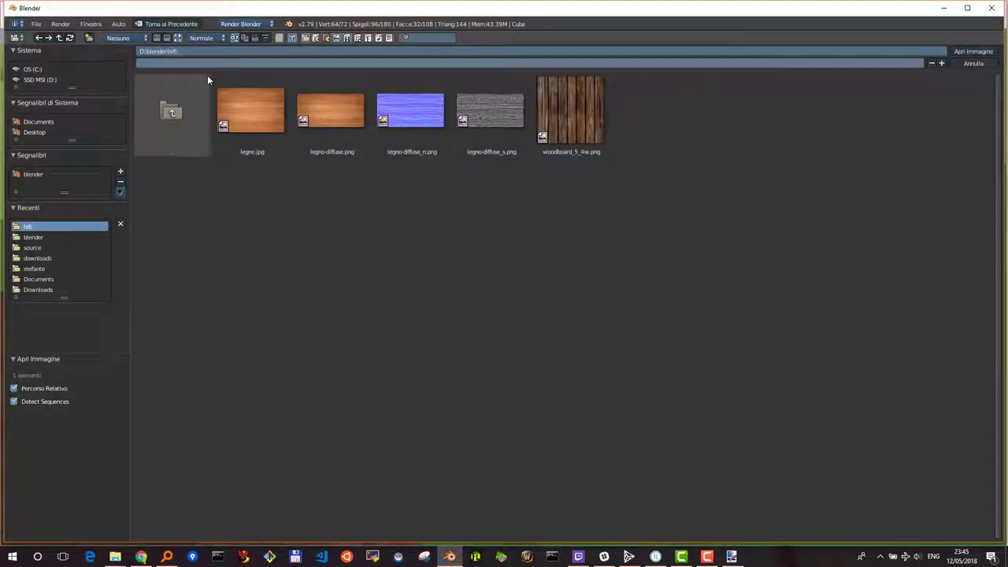
left_click(564, 118)
double_click(566, 117)
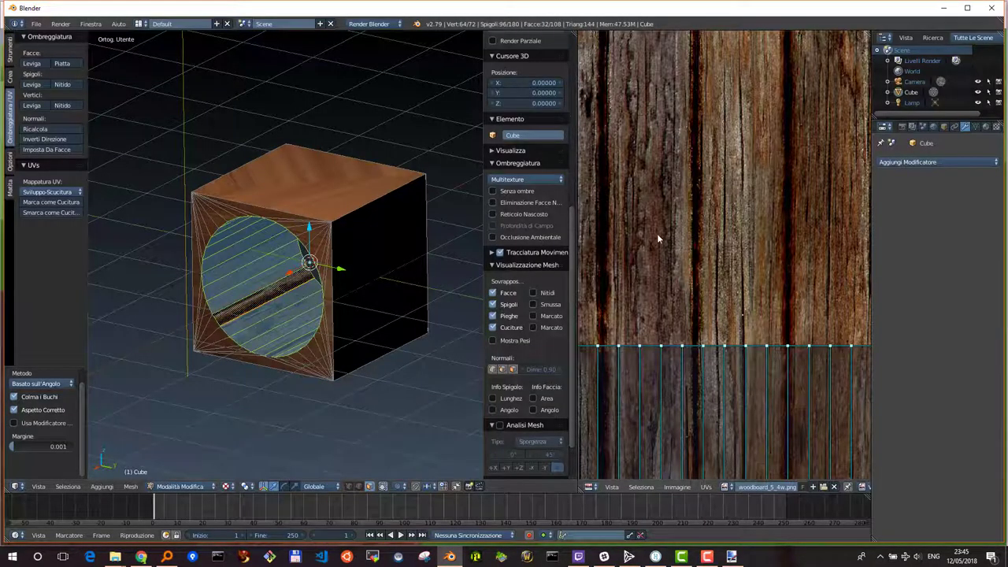
- Box-select the top row of the hole's UV strip and move it up 0.635 to the image top
scroll(659, 241, "down", 2)
scroll(652, 244, "down", 1)
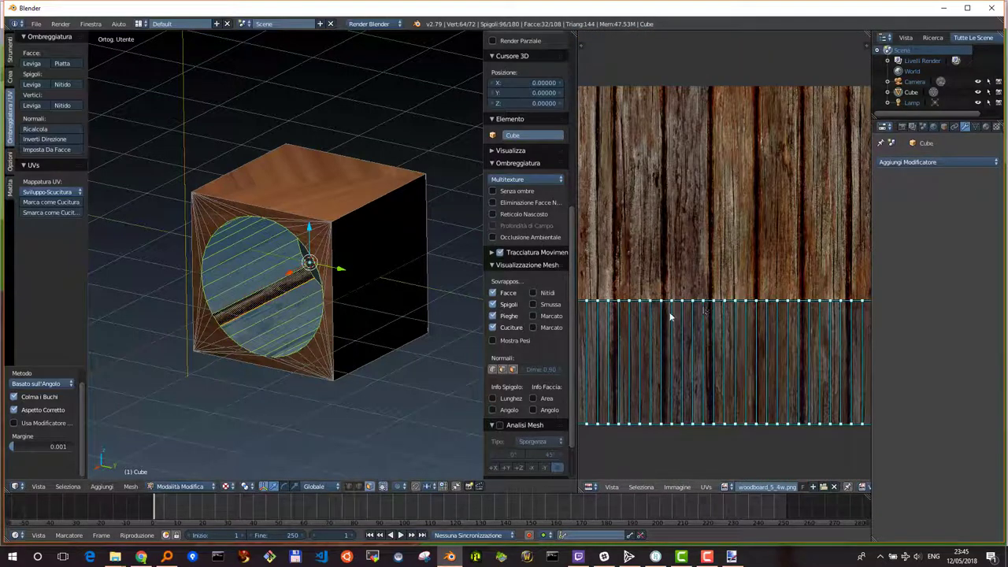
scroll(661, 326, "down", 1)
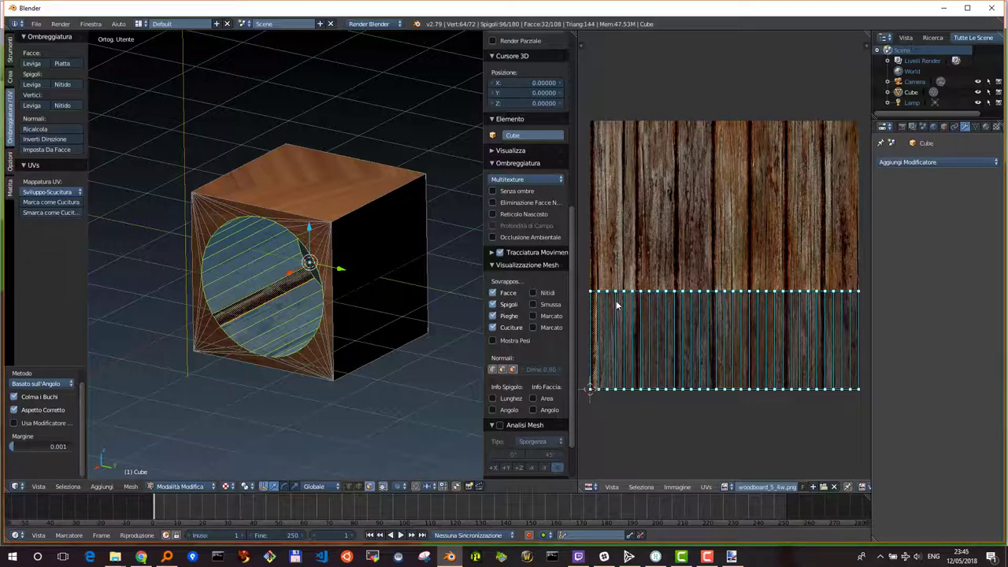
key("a")
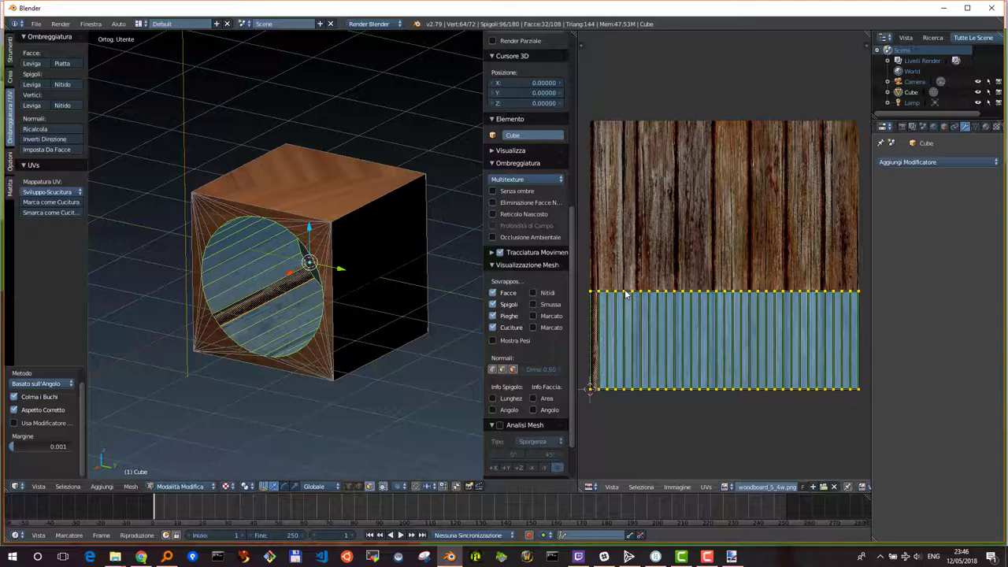
key("a")
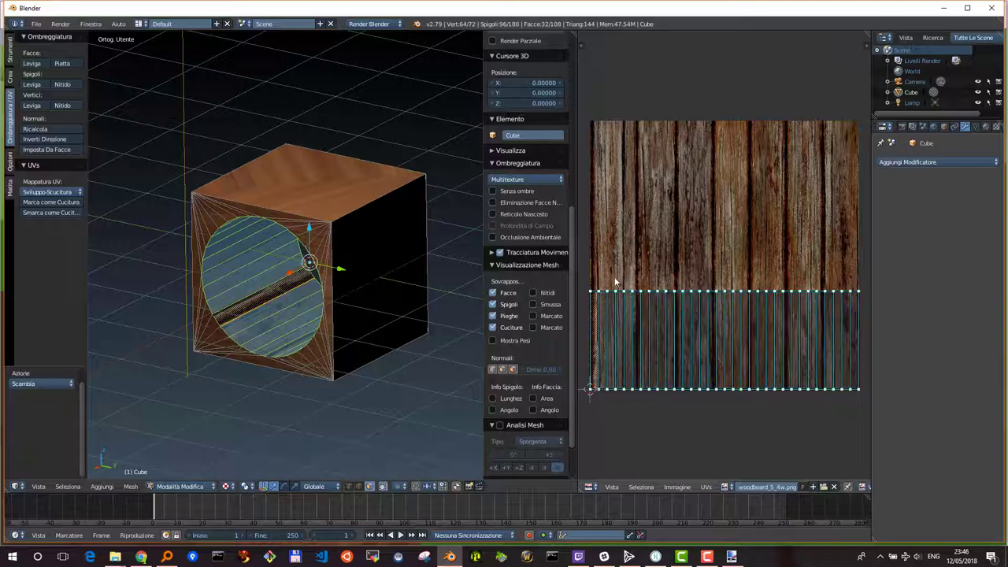
key("b")
mouse_move(584, 264)
left_mouse_down()
mouse_move(662, 310)
mouse_move(861, 305)
left_mouse_up()
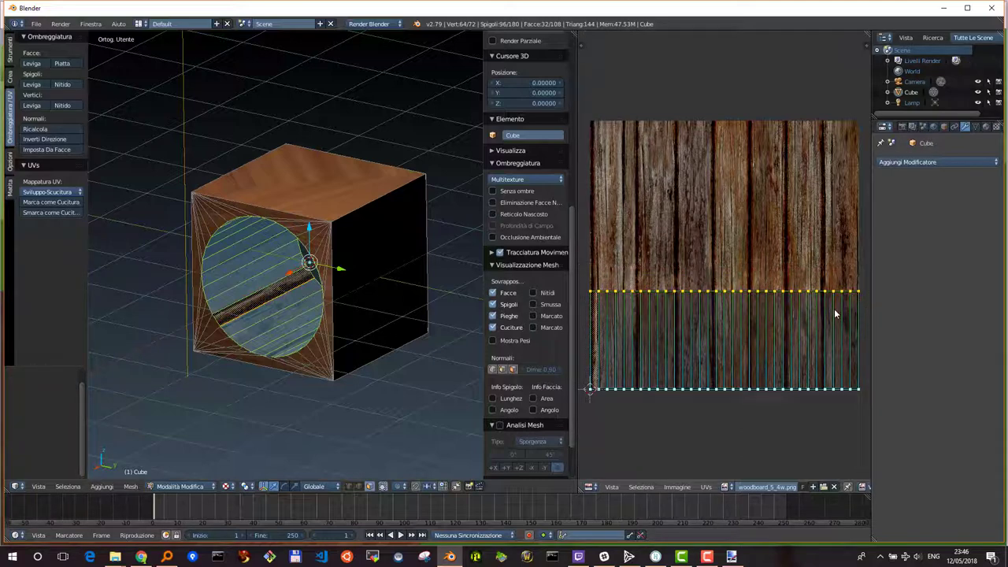
key("g")
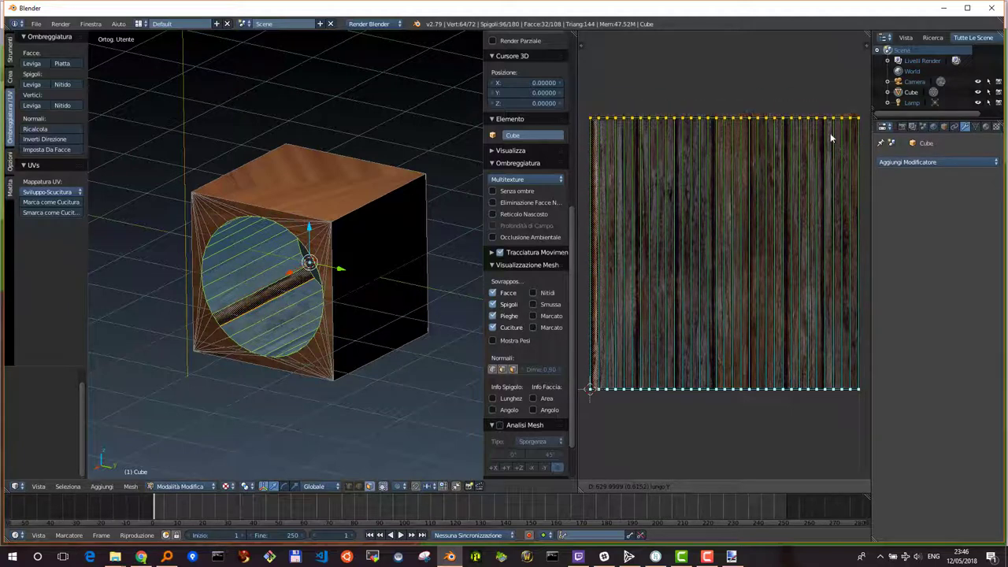
left_click(830, 138)
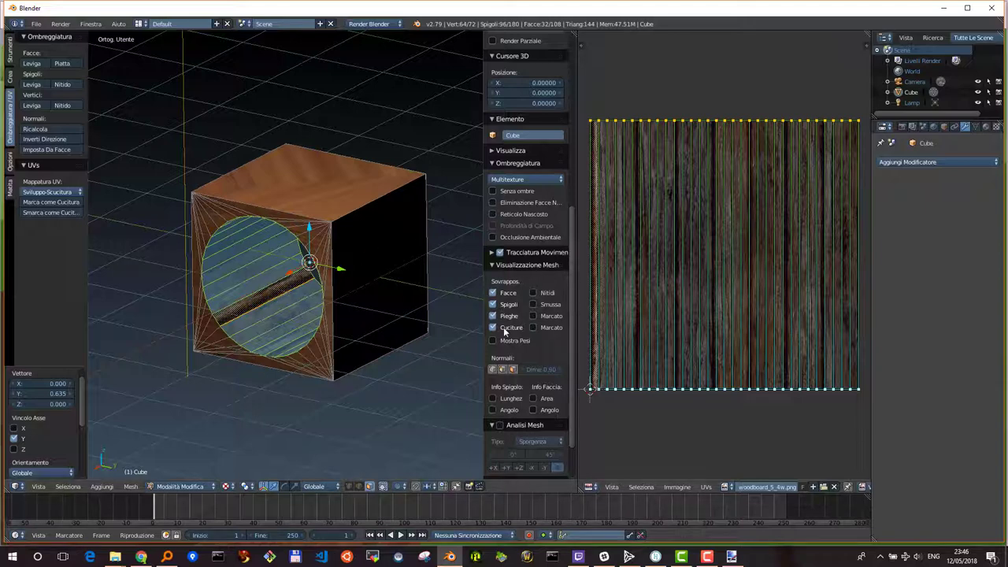
- Select all 32 hole-wall faces from one face with select linked and show the legno material
key("a")
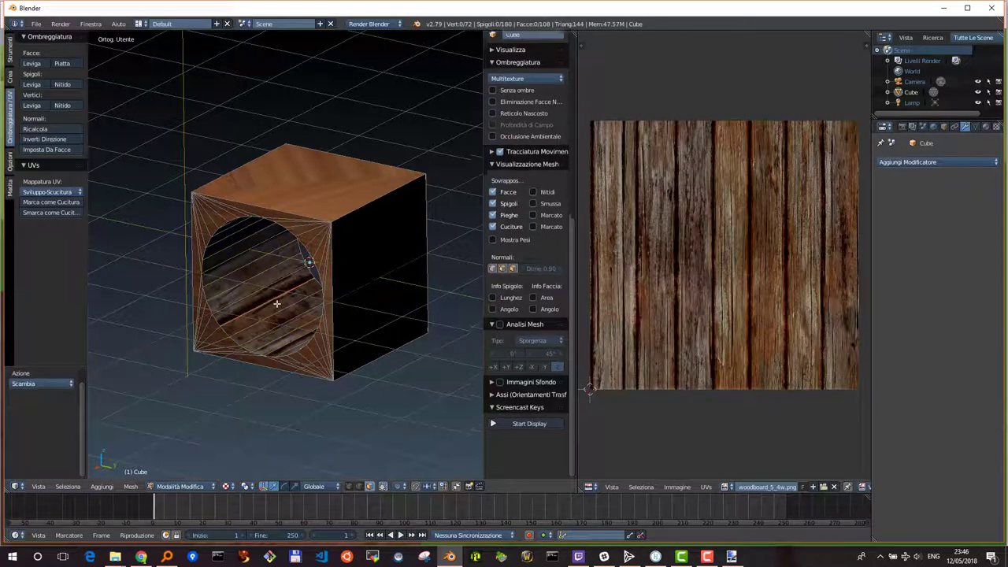
key("a")
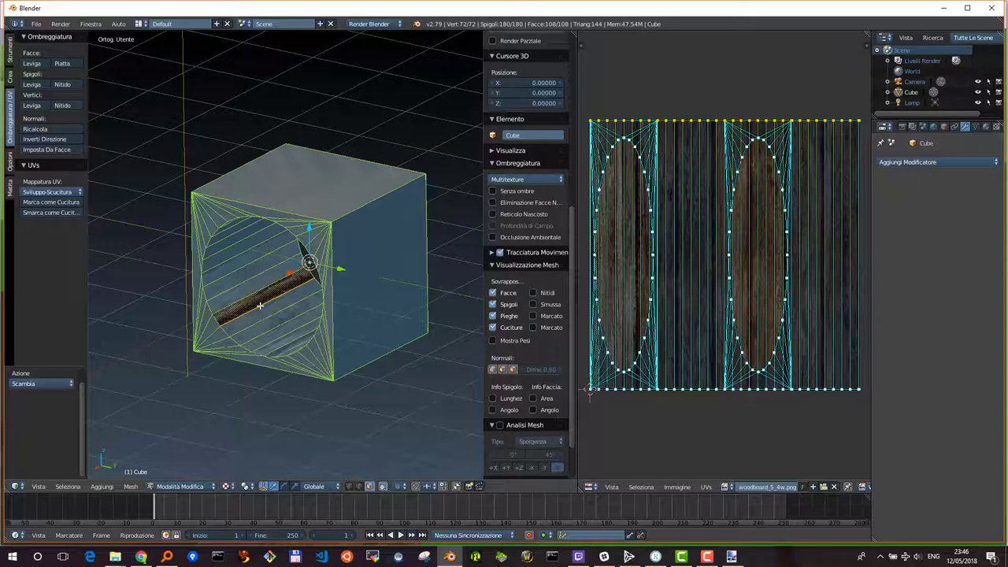
key("a")
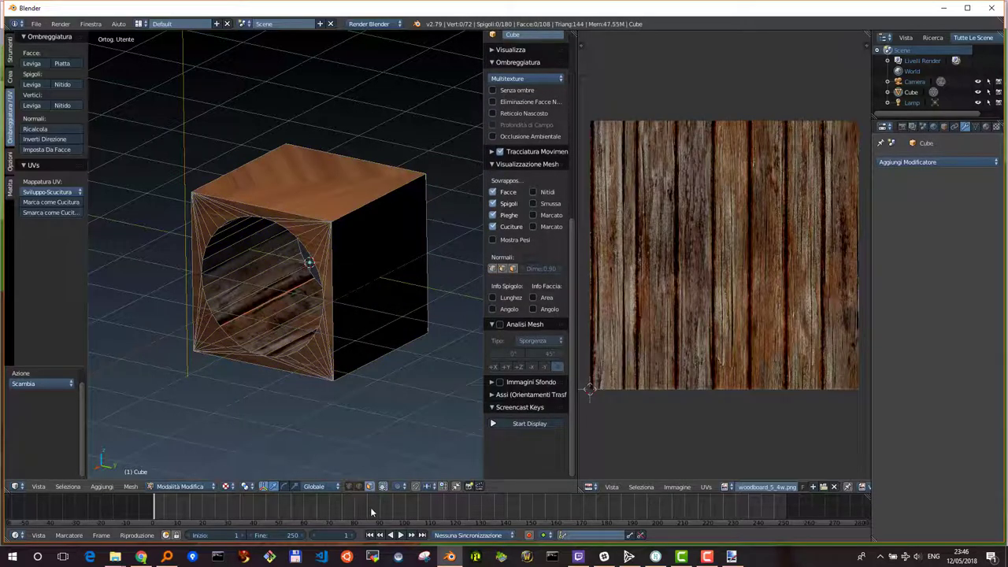
right_click(266, 315)
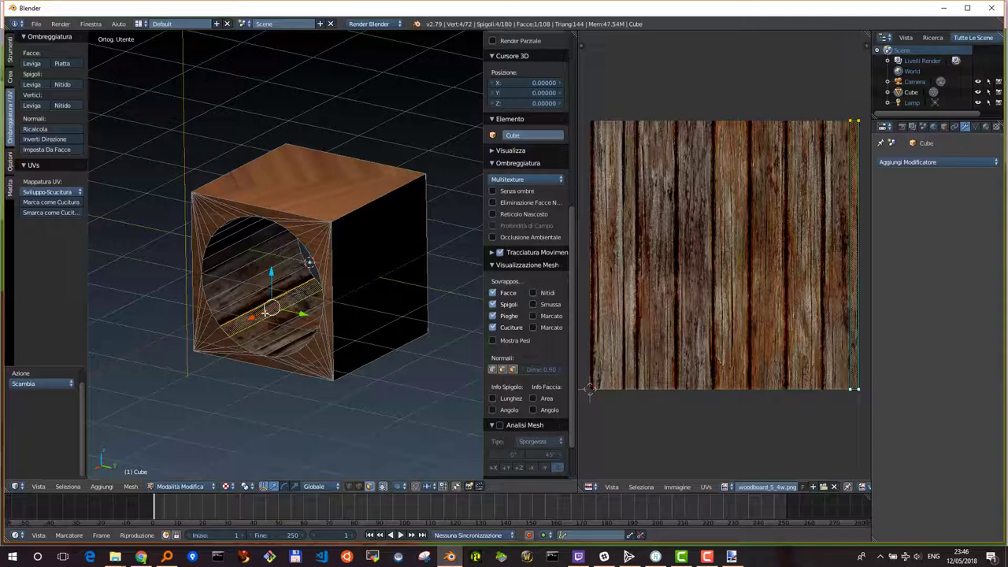
key("ctrl+l")
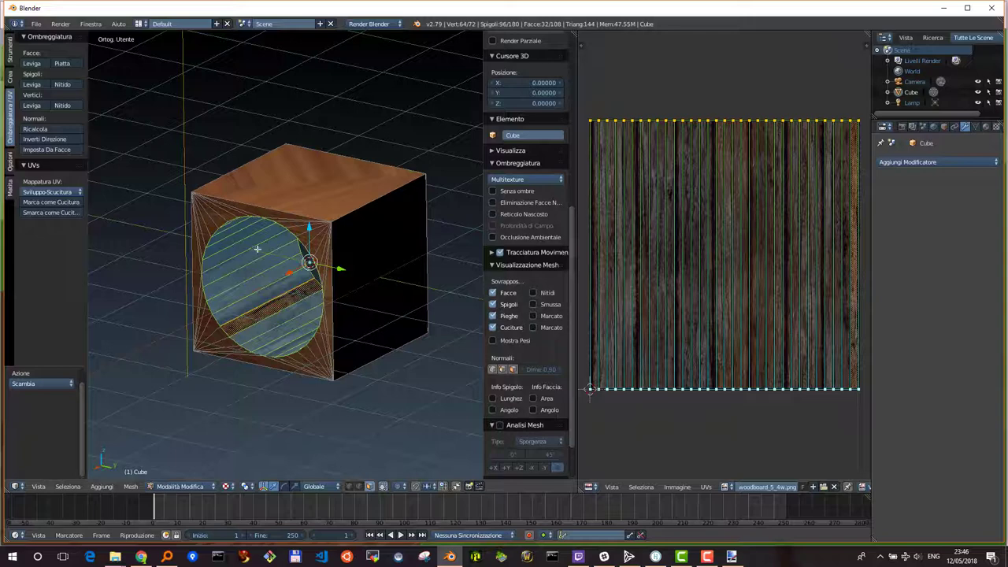
left_click(986, 127)
type("legno esterno")
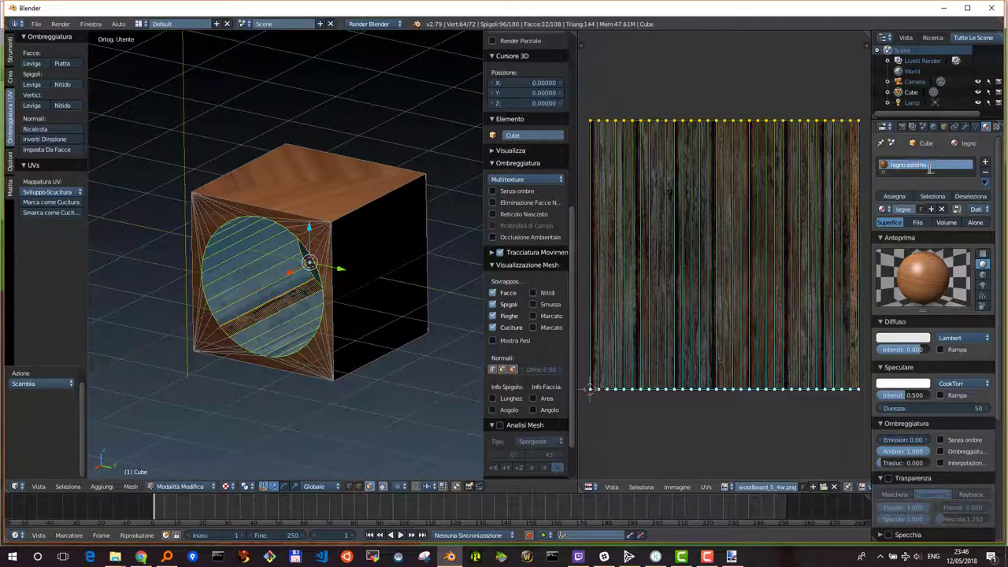
- Rename the first material 'legno esterno' and add a second slot with new material 'legno interno'
key("Return")
left_click_drag(932, 173, 930, 182)
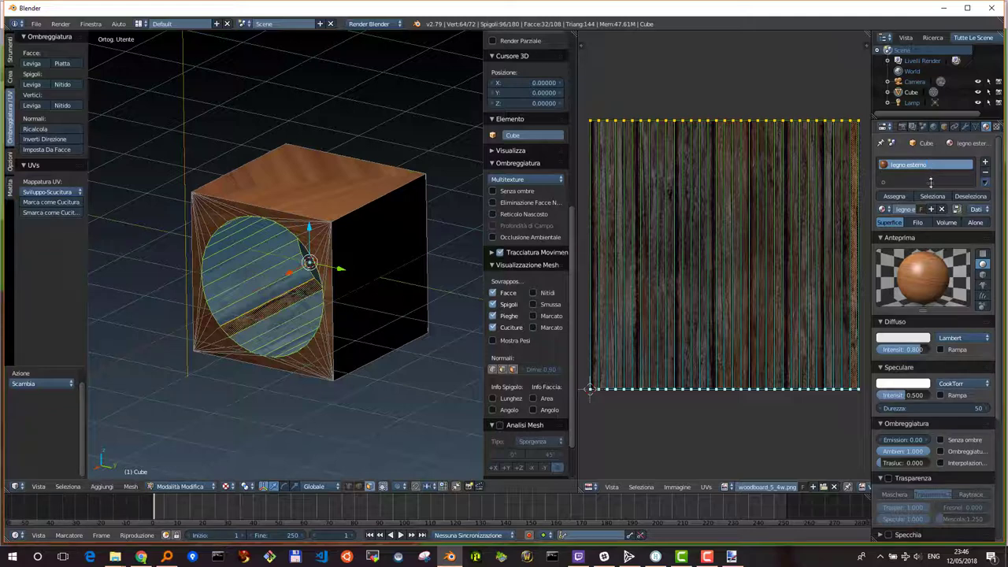
left_click(985, 161)
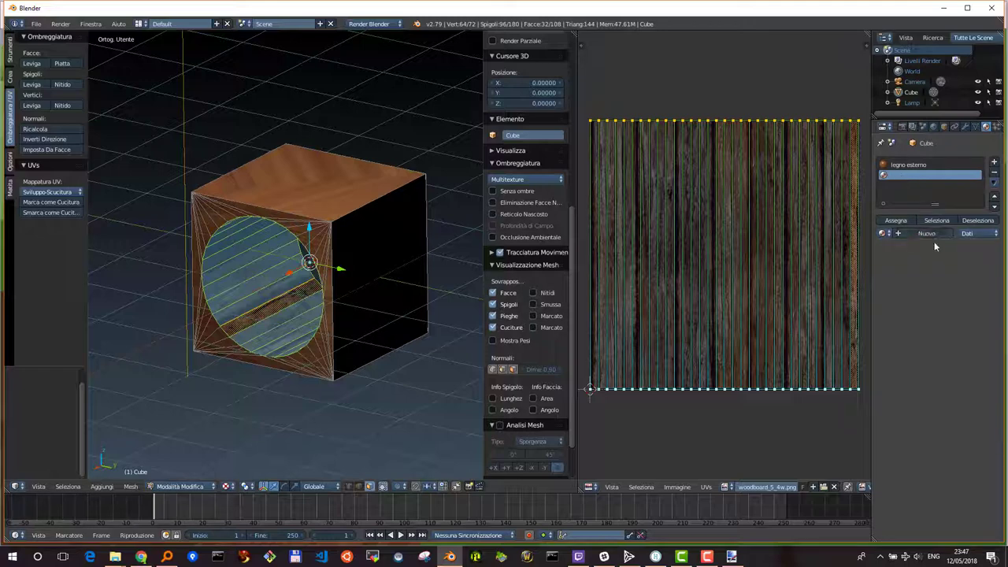
left_click(927, 231)
double_click(904, 175)
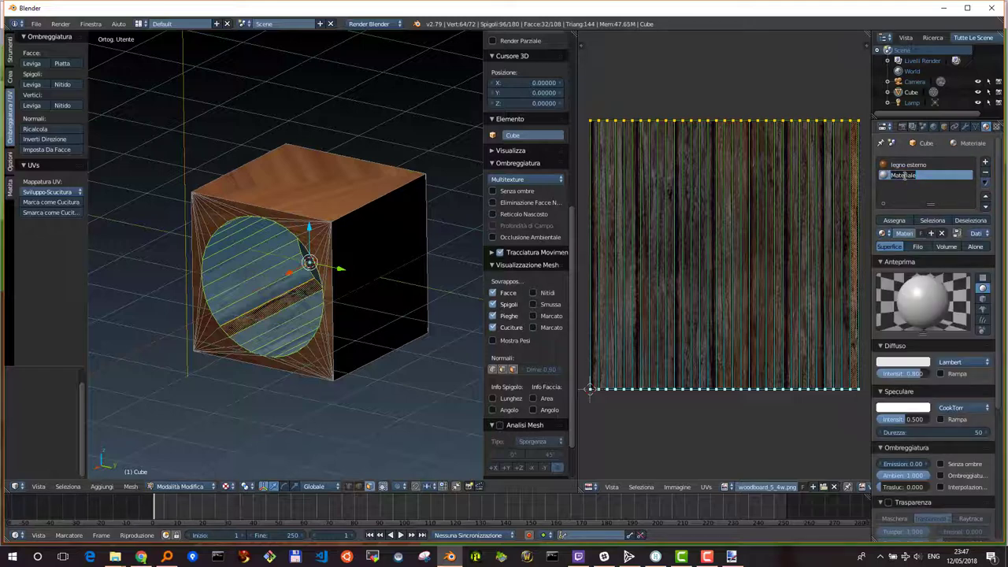
type("legno interno")
key("Return")
left_click(997, 128)
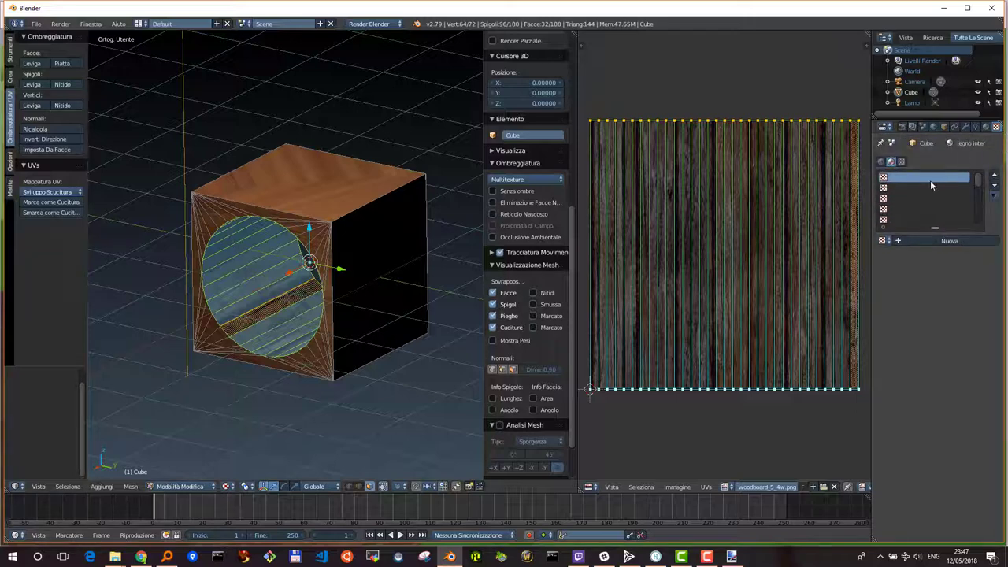
- Give legno interno a woodboard_5_4w.png image texture mapped by UV through Mappa UV
left_click(914, 242)
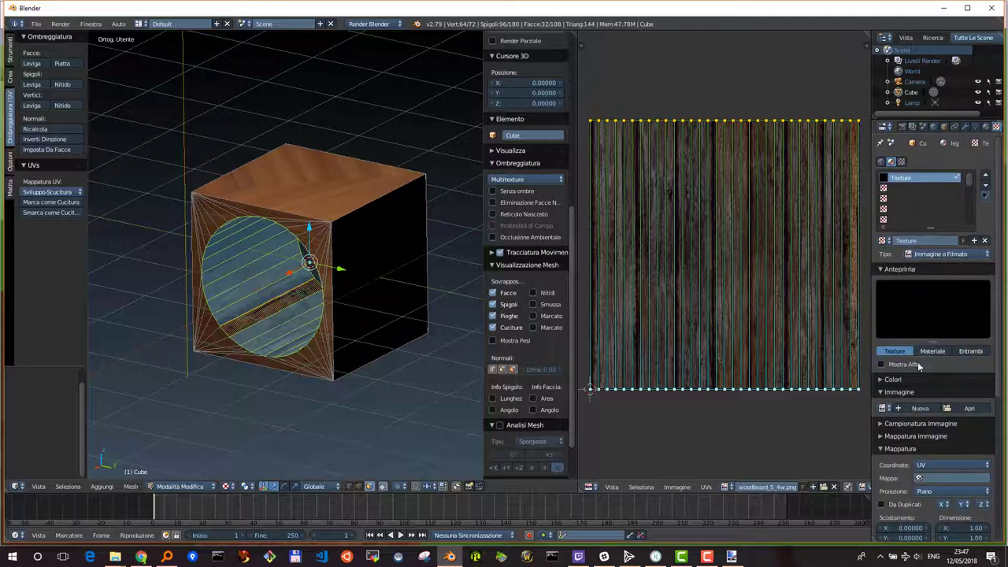
left_click(883, 408)
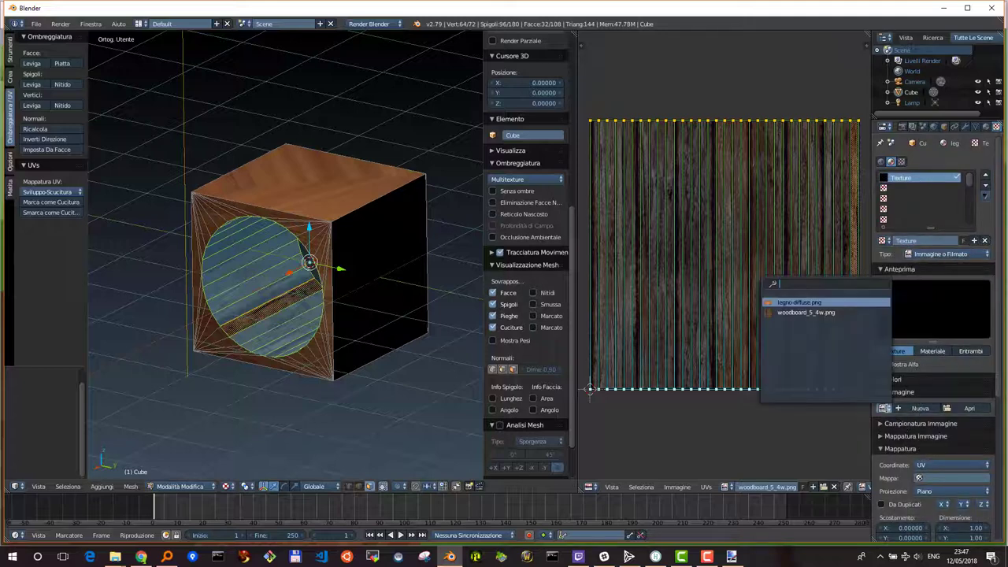
left_click(803, 313)
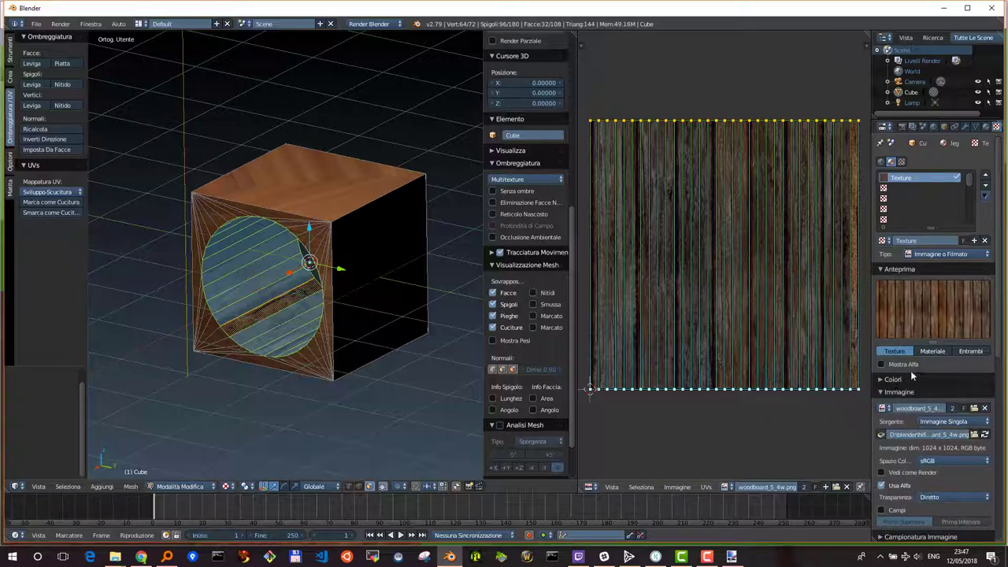
scroll(928, 340, "down", 2)
scroll(926, 339, "down", 2)
scroll(926, 340, "down", 3)
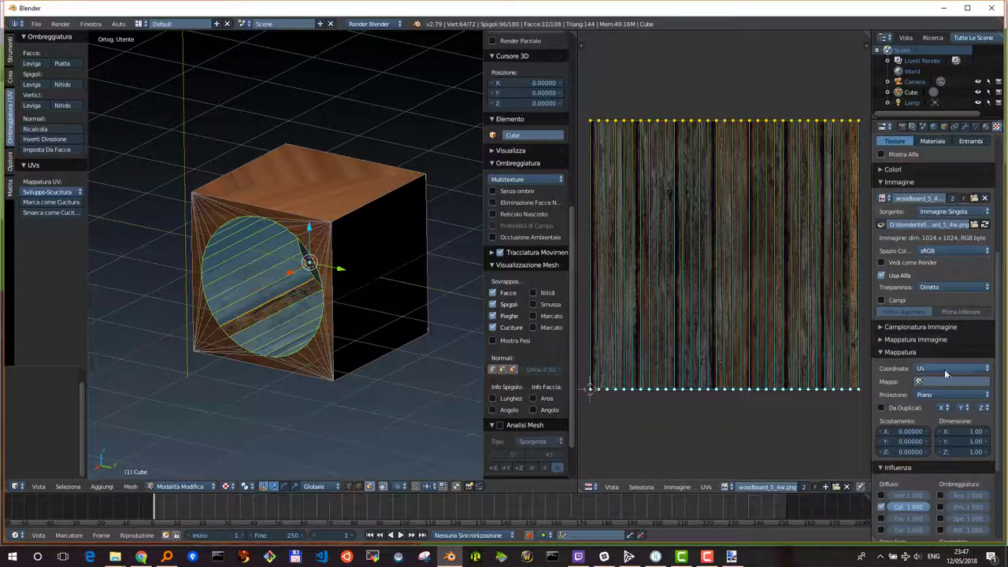
left_click(937, 381)
left_click(895, 397)
left_click(985, 127)
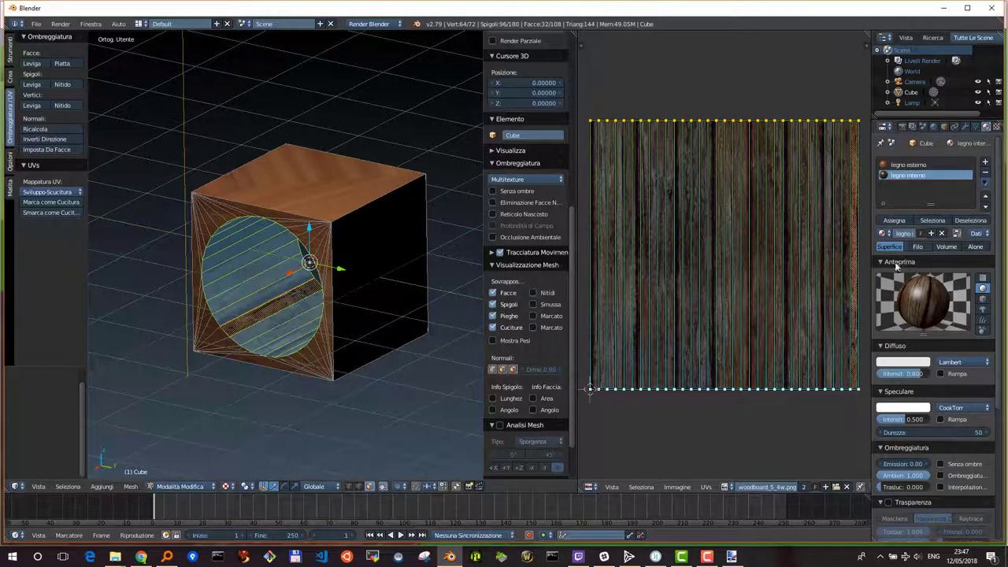
left_click(899, 222)
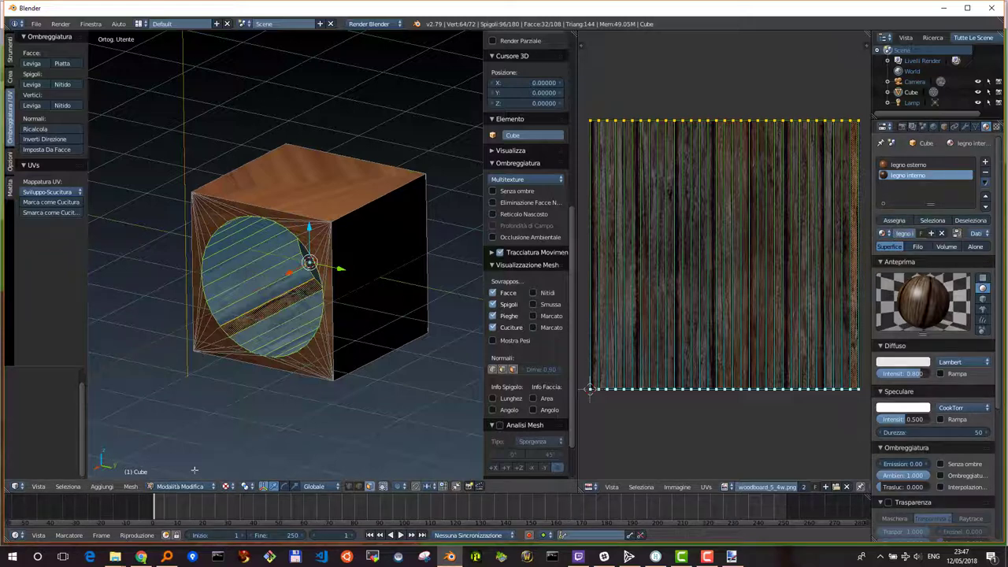
- Preview the cube in Rendered shading, then return to Object mode with Solid shading
left_click(227, 487)
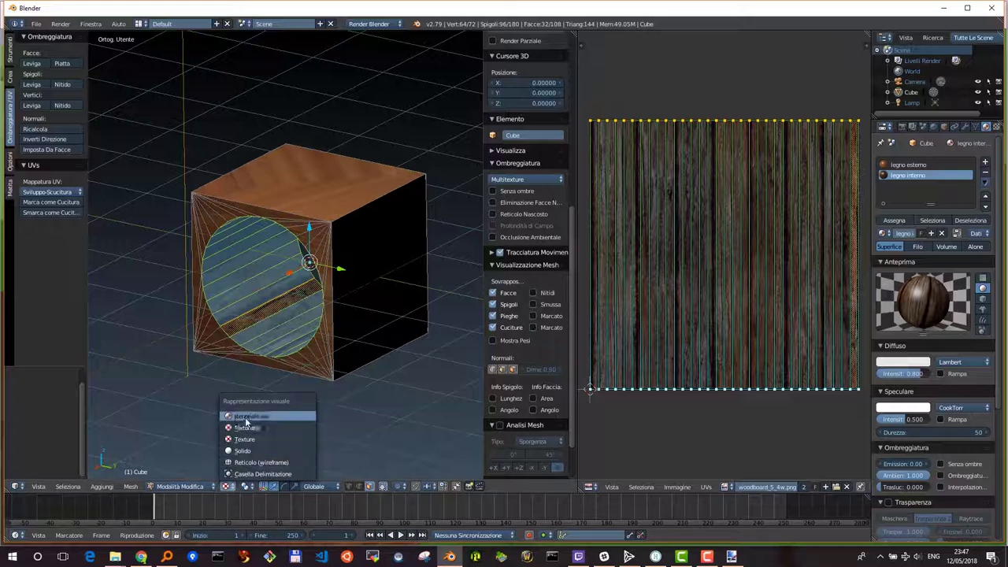
left_click(246, 417)
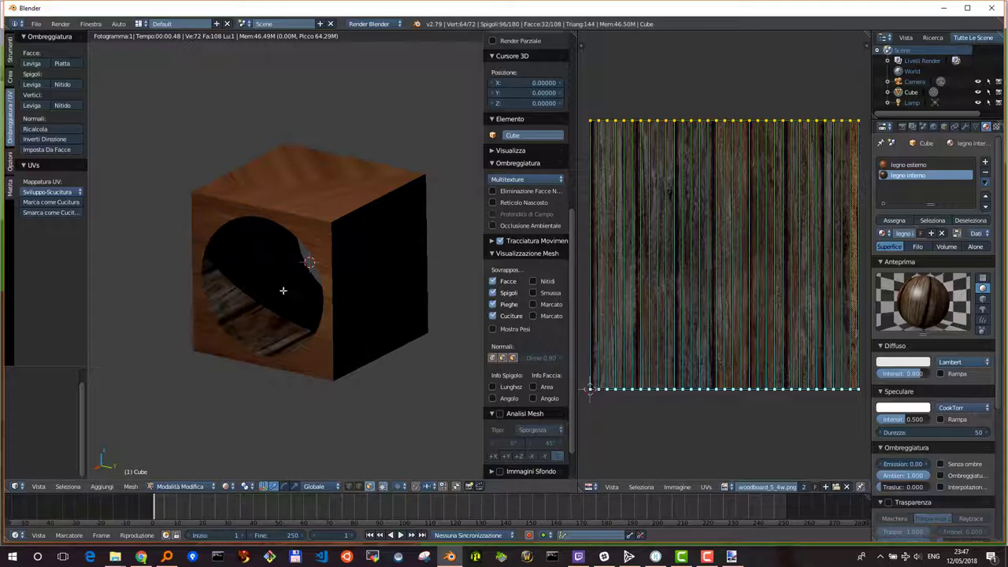
left_click(36, 26)
key("Tab")
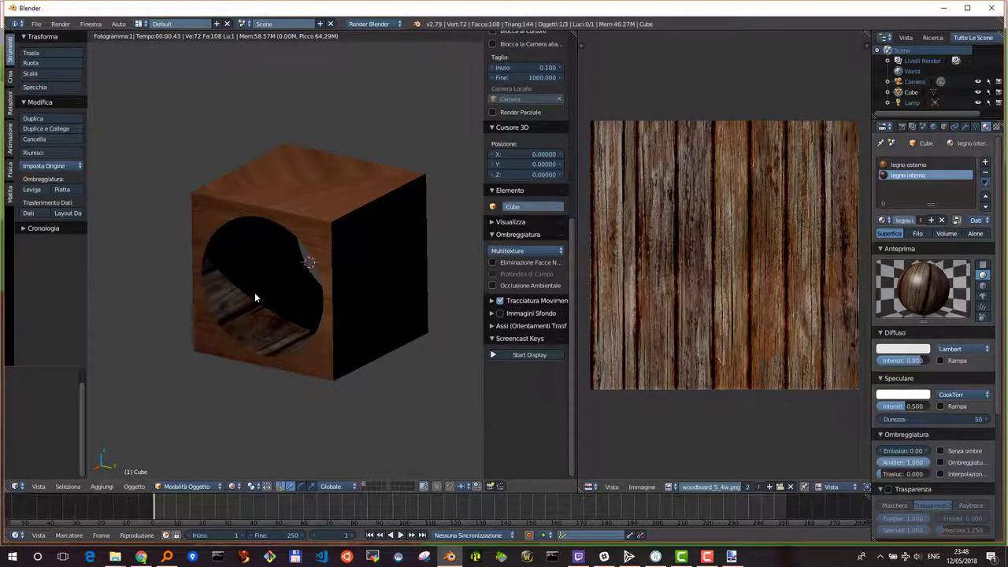
left_click(232, 486)
left_click(253, 452)
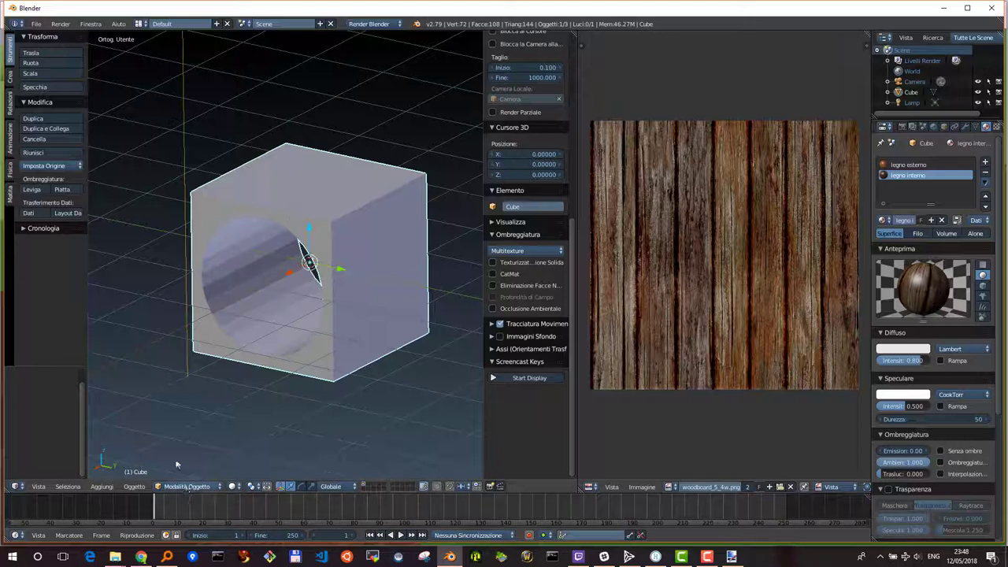
left_click(36, 23)
mouse_move(53, 233)
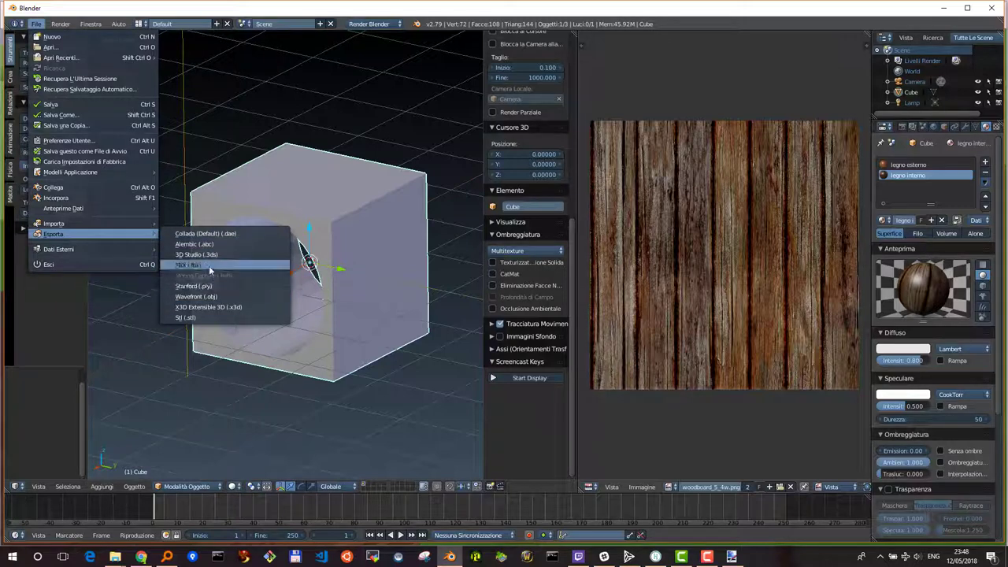
- Export the cube as FBX named 'cubo hf 3 buco due texture.fbx' into the hifi folder
left_click(209, 265)
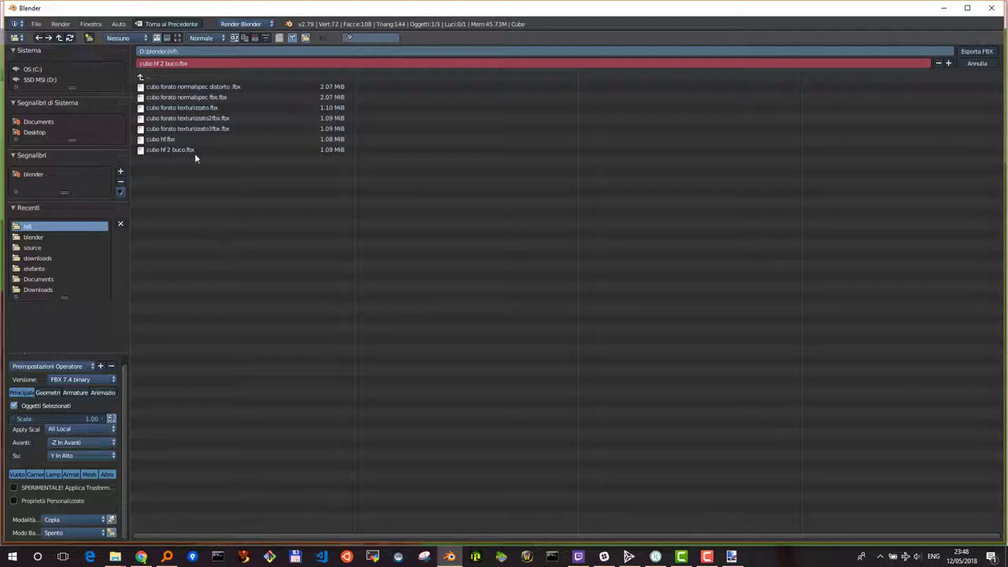
left_click(168, 64)
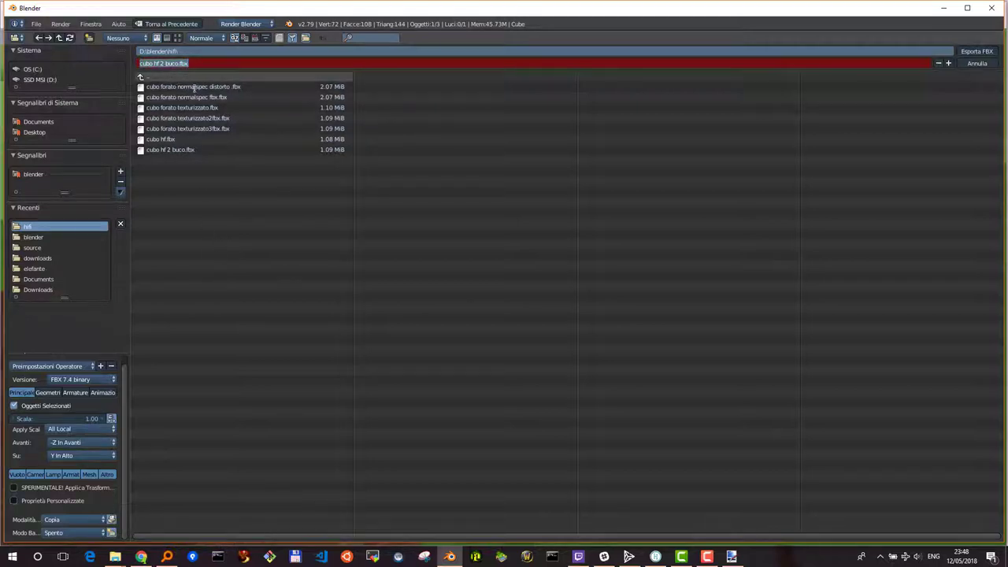
left_click(166, 65)
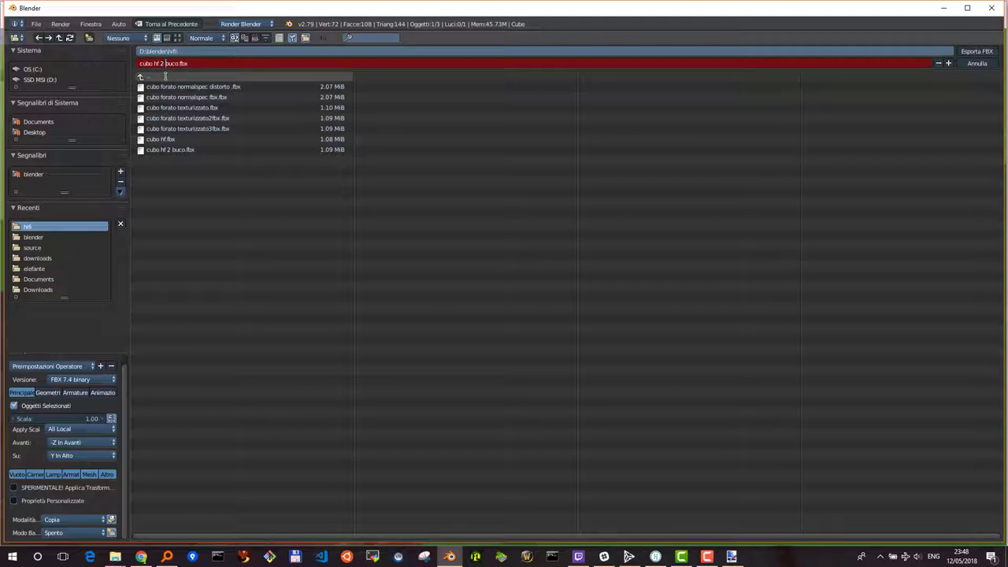
key("BackSpace")
type("3")
type(" buco due te")
type("xture")
key("Return")
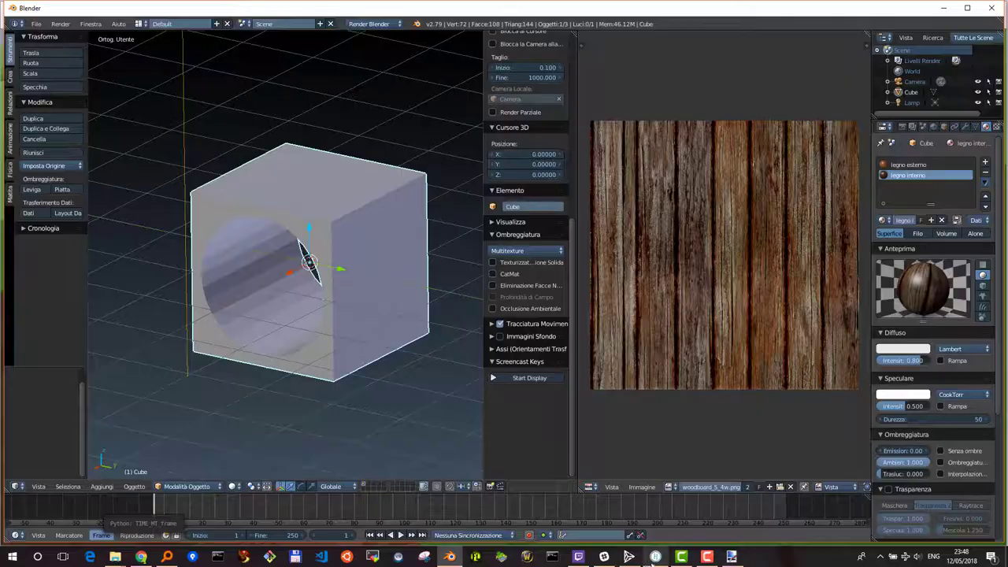
- In the Asset Browser, choose the newest export cubo hf 3 buco due texture.fbx for upload
left_click(653, 557)
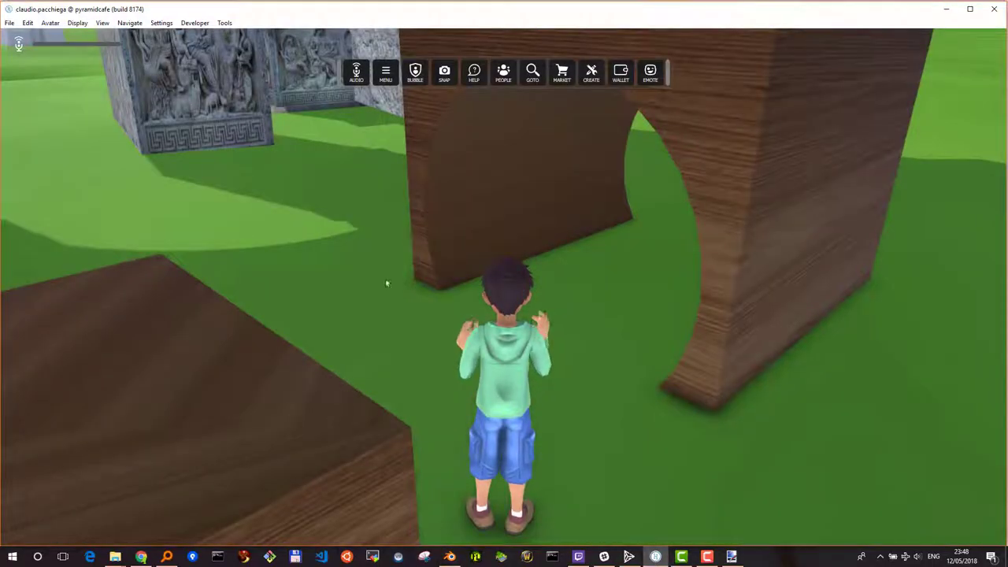
key("ctrl+shift+a")
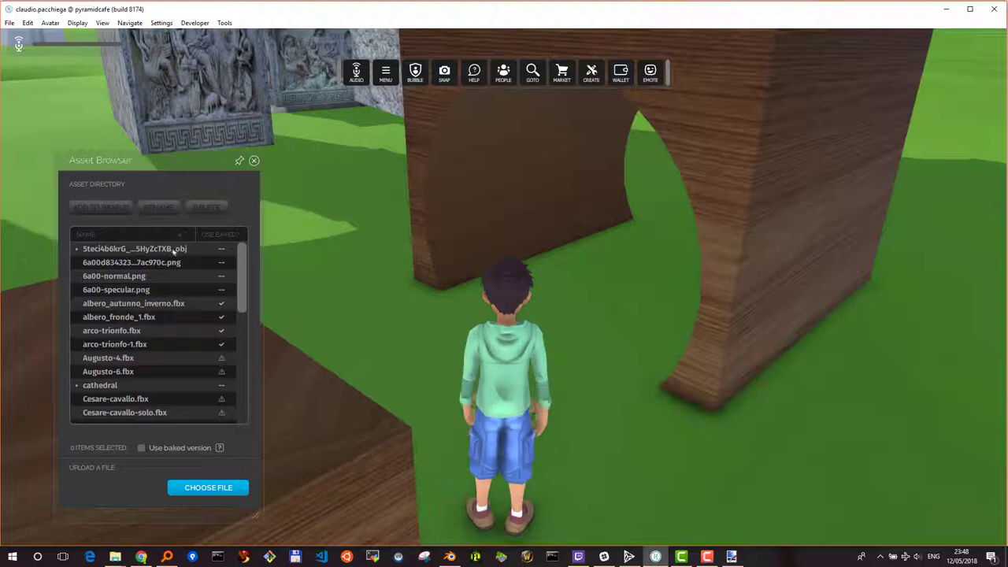
left_click(208, 487)
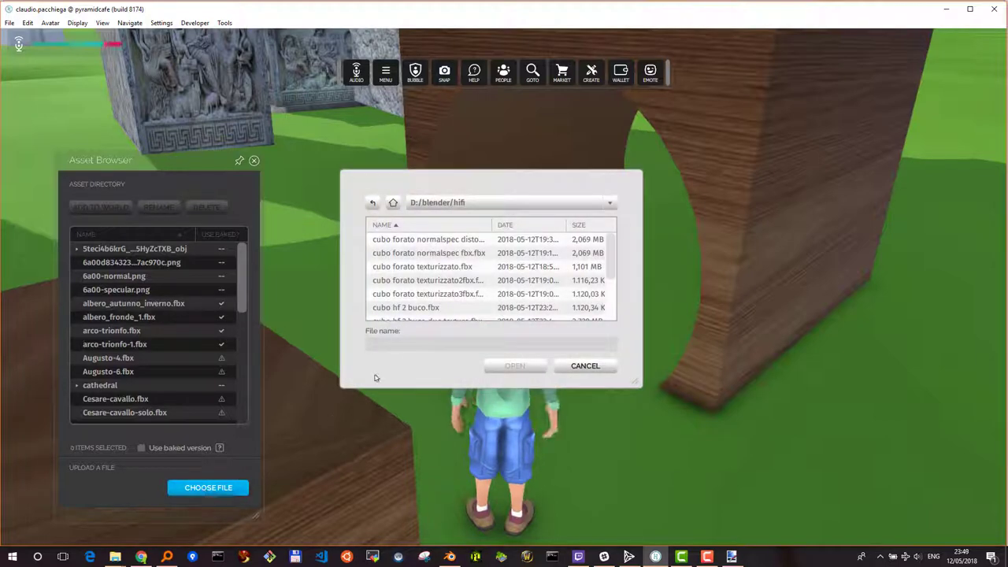
left_click(522, 229)
left_click(522, 229)
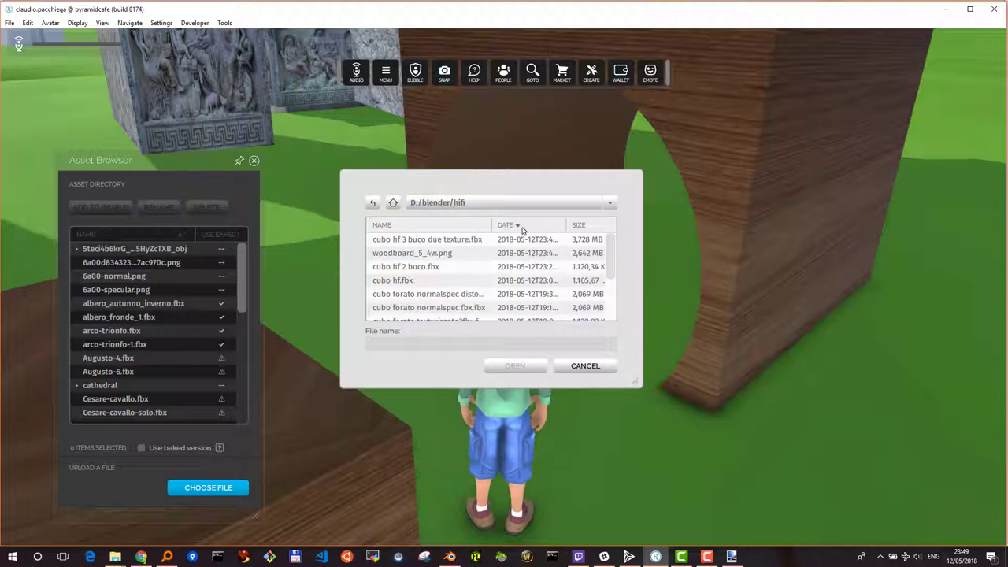
left_click(449, 241)
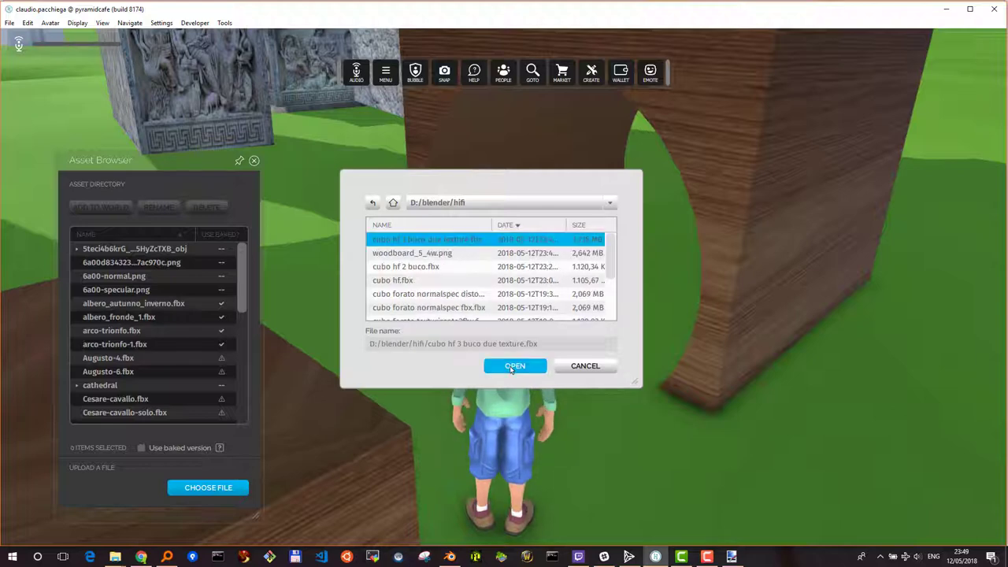
left_click(511, 367)
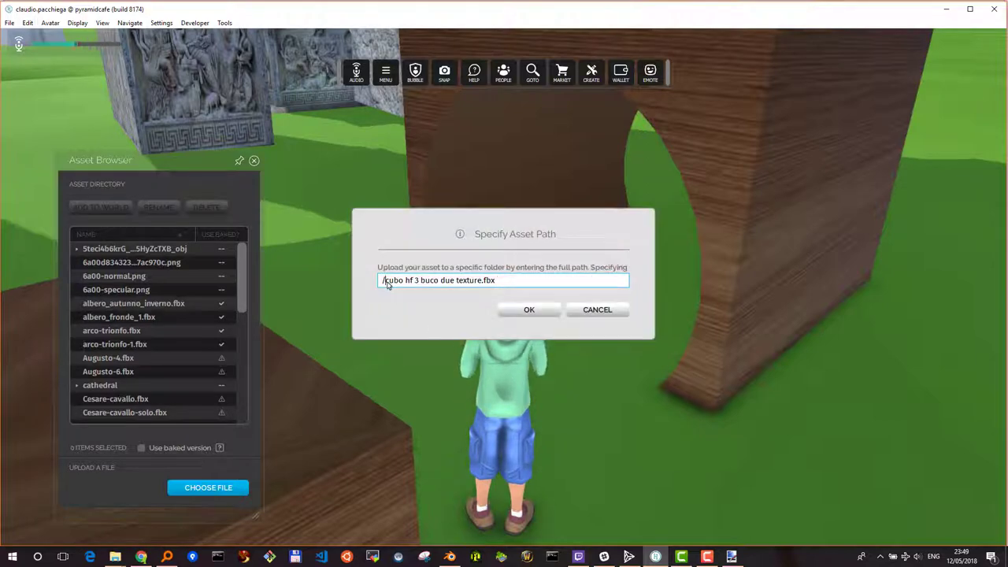
- Upload it under the edu3d/ asset path and close the Asset Browser
type("edu3d/")
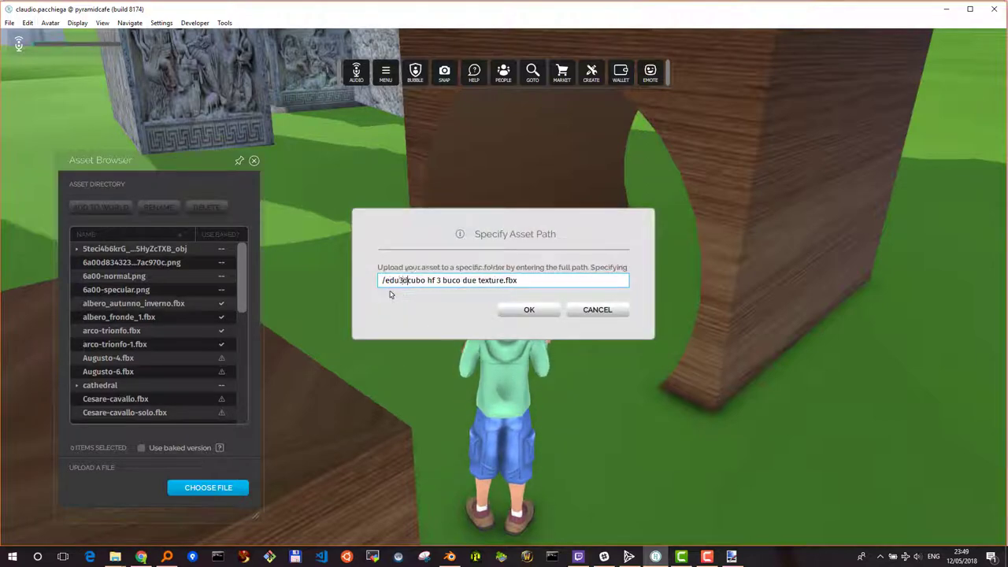
left_click(539, 312)
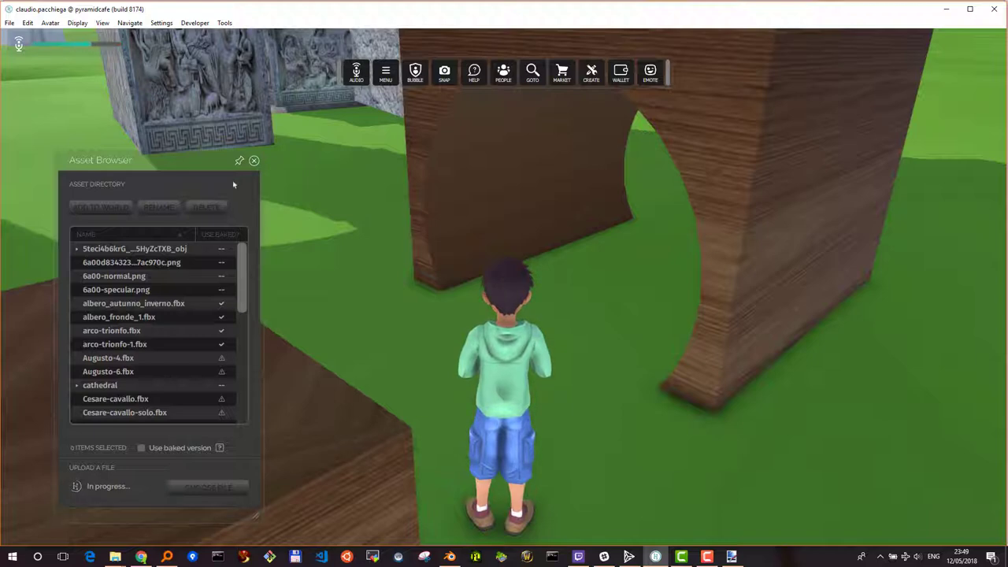
left_click(253, 162)
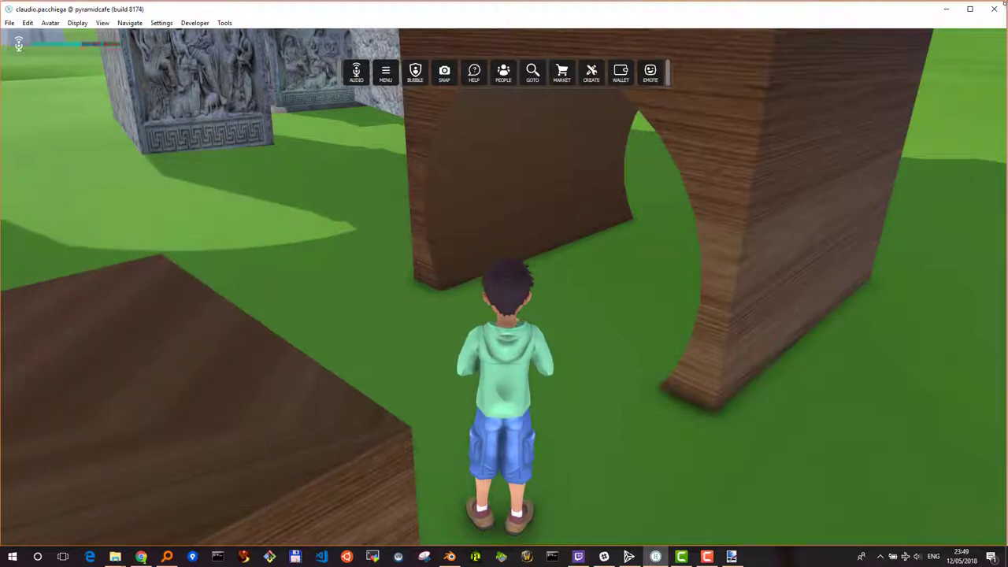
- Restart High Fidelity Interface by closing it and relaunching it from the Start menu
left_click(996, 9)
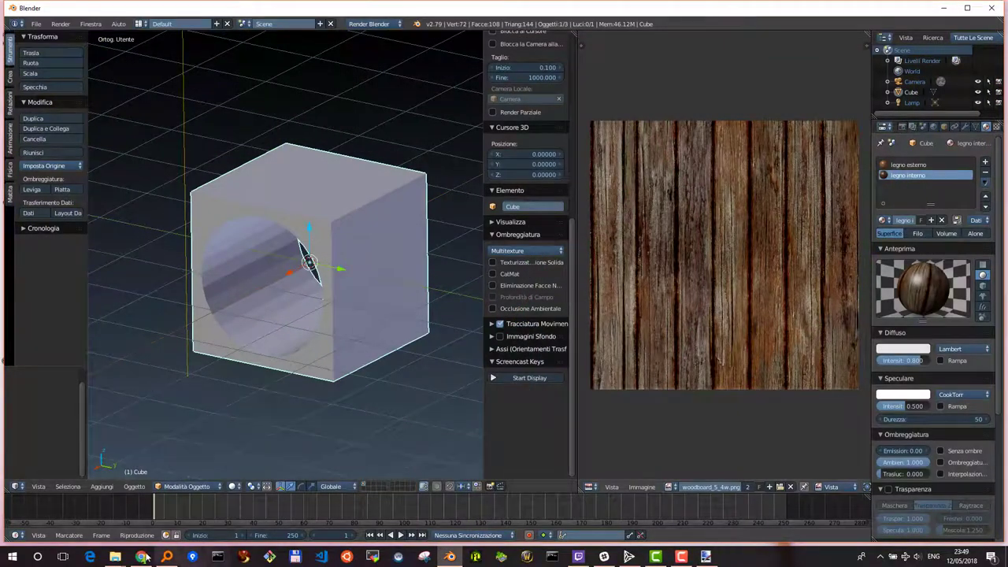
left_click(13, 557)
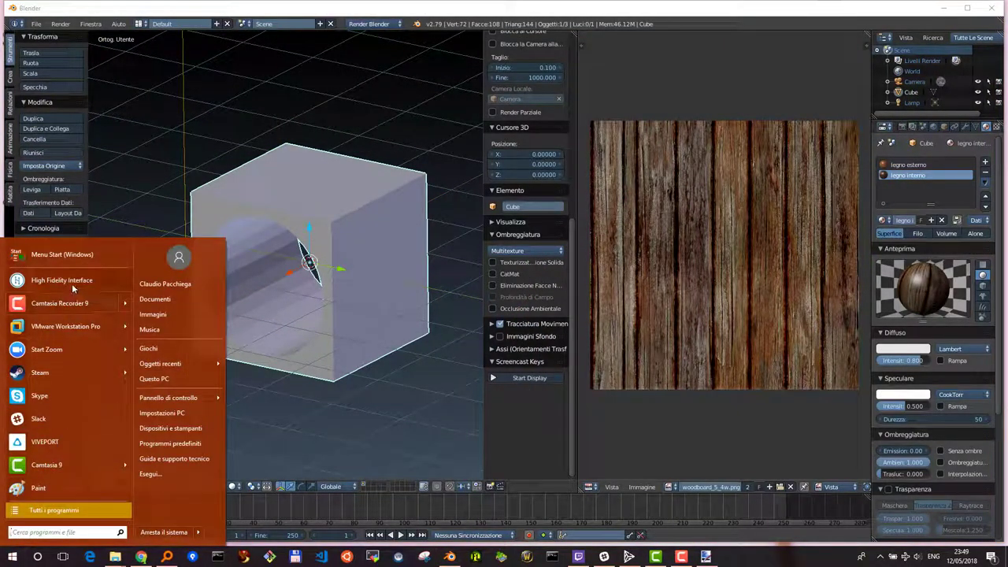
left_click(71, 282)
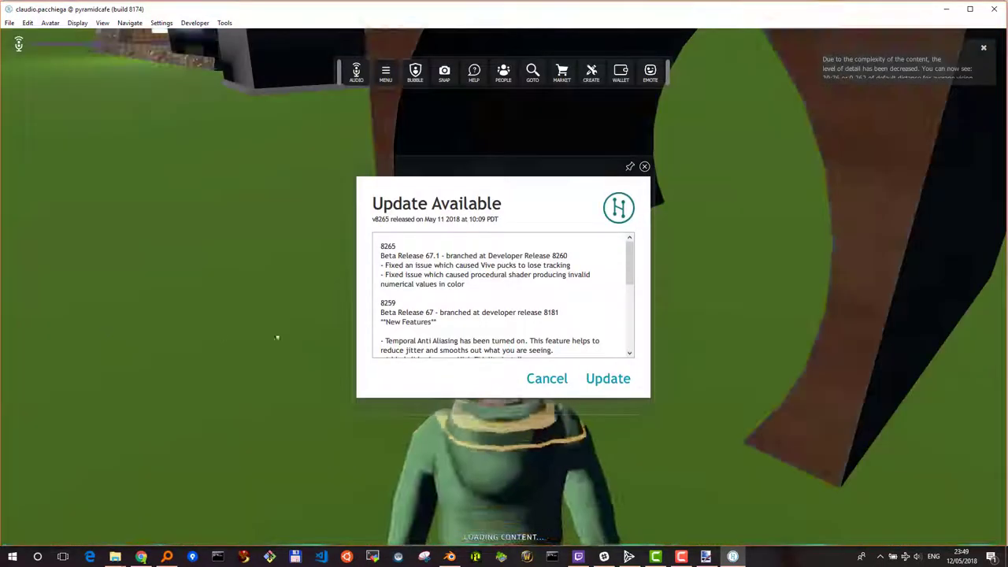
- Dismiss the update notice and upload the newest cubo hf 3 buco due texture.fbx to /edu3d/
left_click(557, 379)
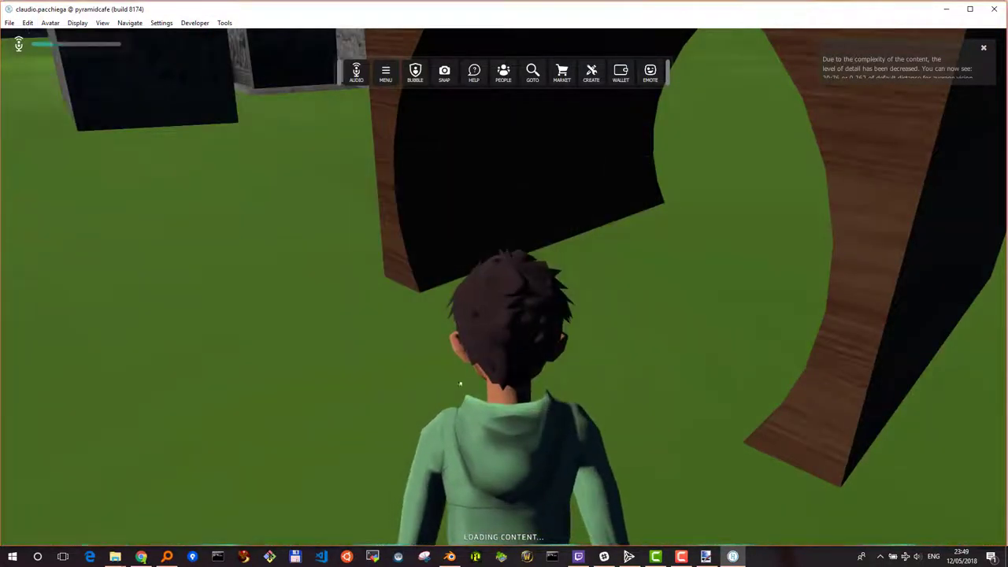
key("ctrl+shift+a")
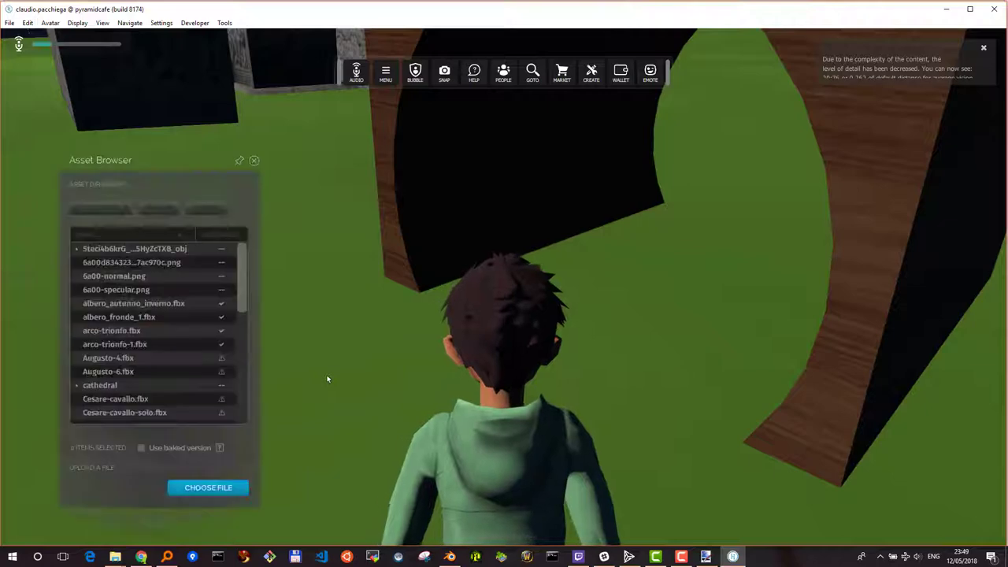
left_click(208, 488)
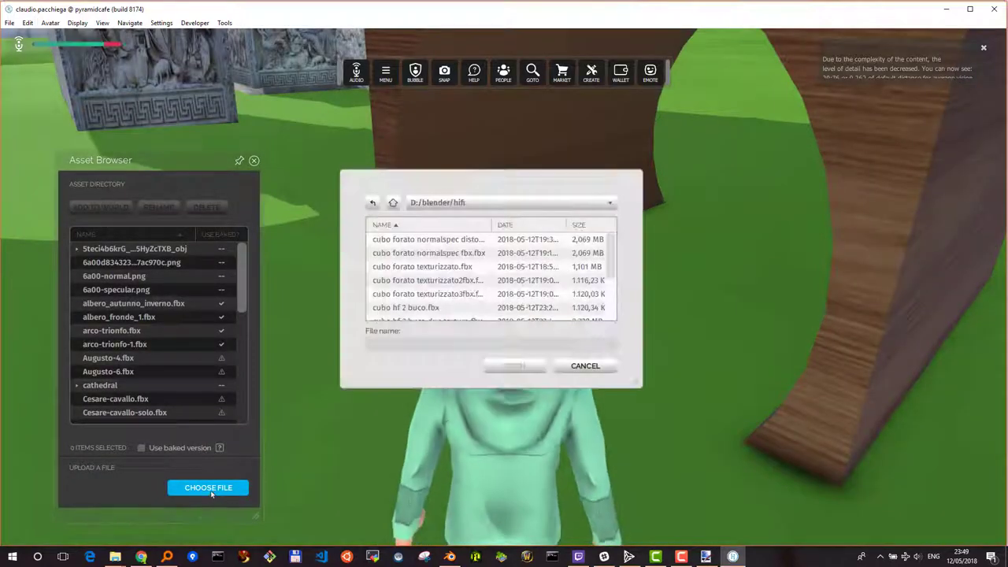
left_click(526, 227)
left_click(525, 227)
left_click(437, 241)
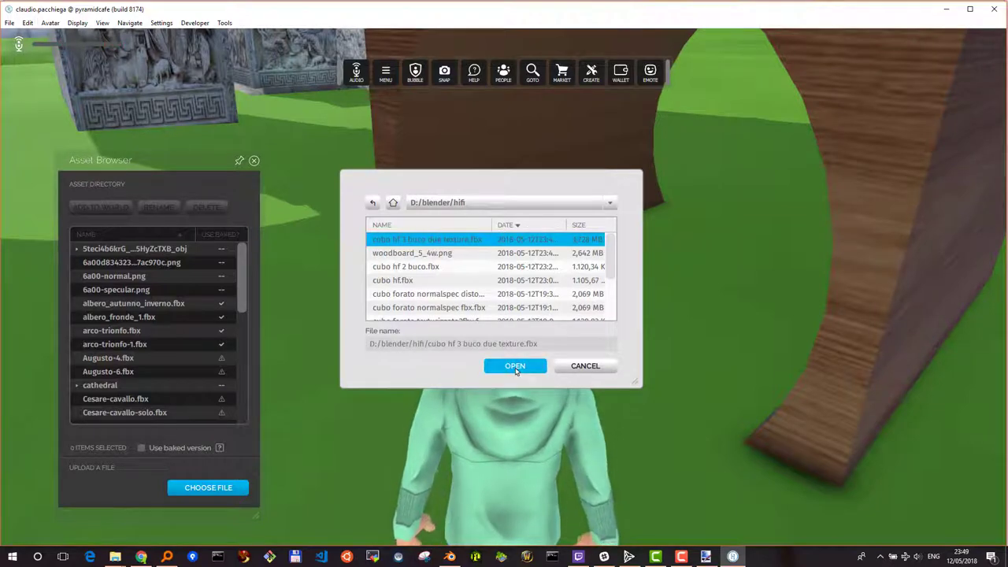
left_click(515, 366)
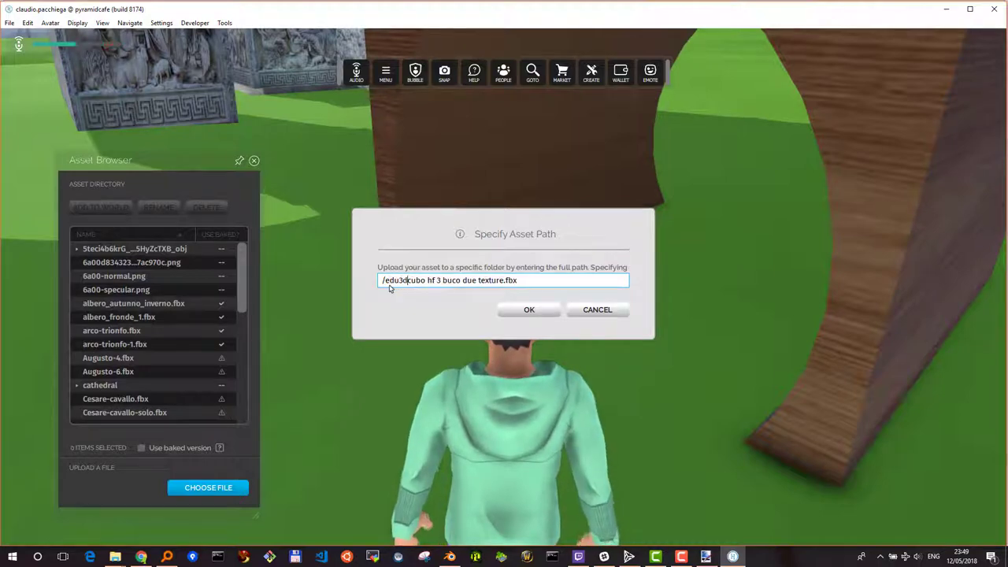
left_click(520, 312)
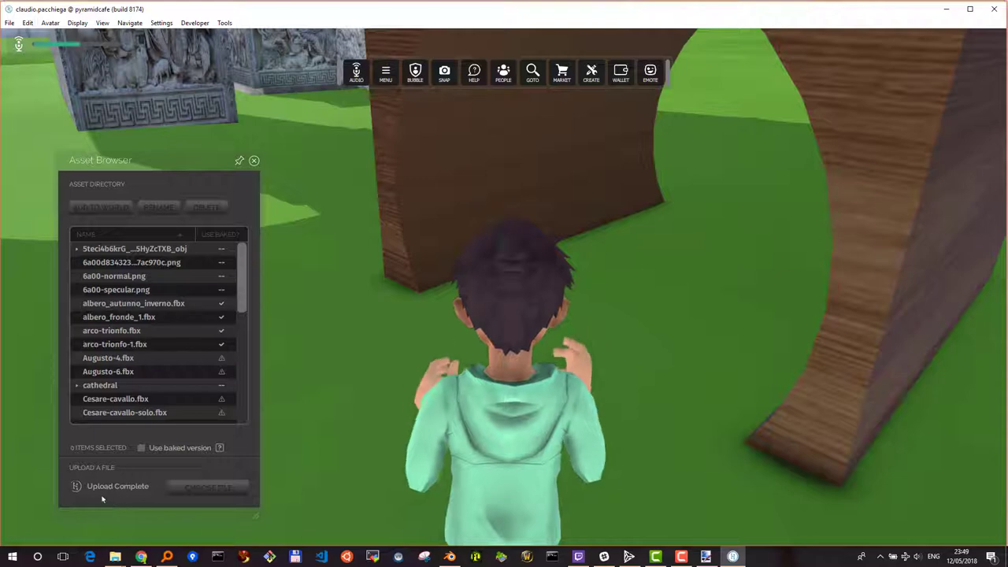
left_click_drag(241, 296, 236, 347)
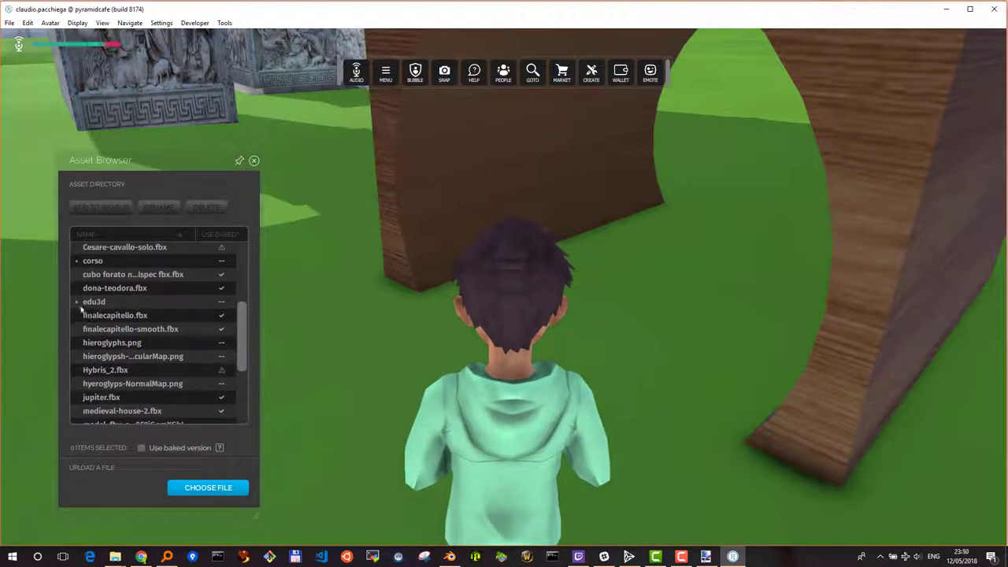
- Expand the edu3d folder and select cubo hf 3 buco due texture.fbx in the Asset Browser
left_click(79, 309)
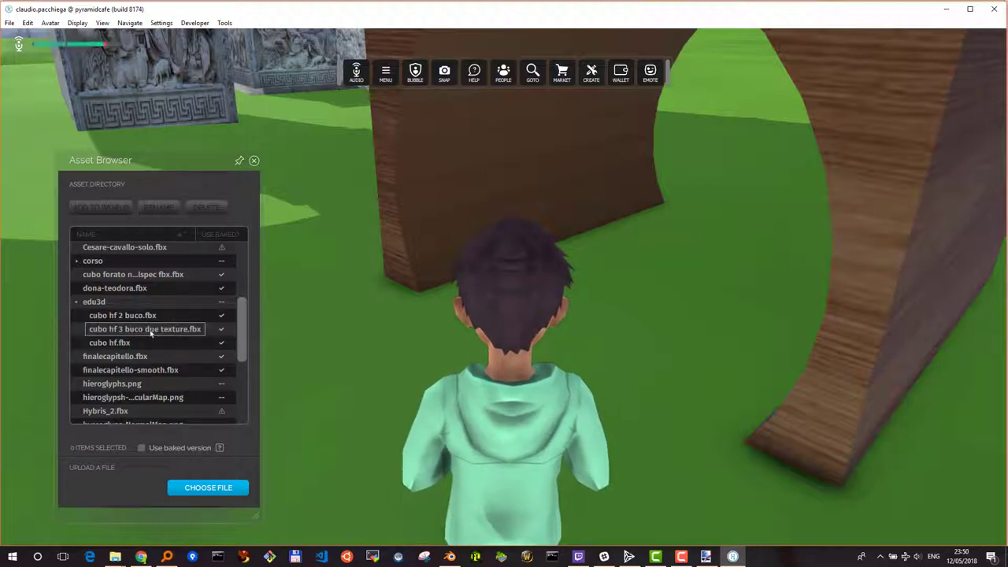
key("Left")
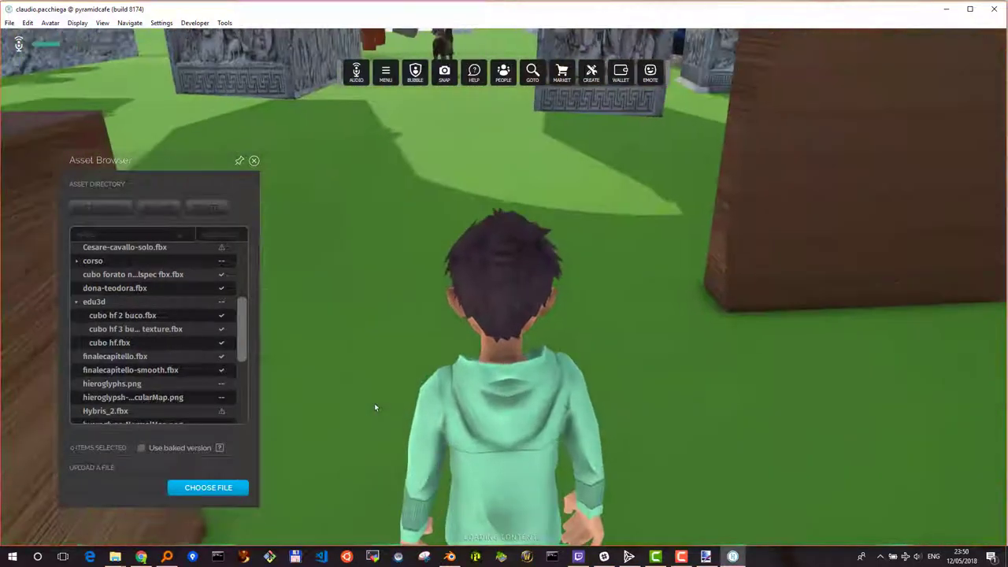
key("Left")
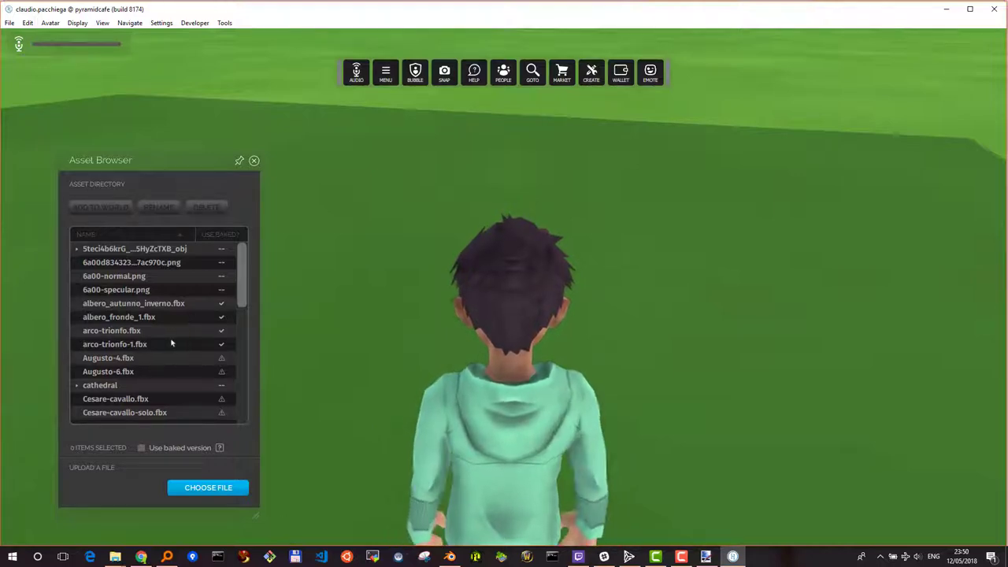
scroll(148, 368, "down", 2)
scroll(148, 368, "down", 1)
scroll(148, 368, "down", 3)
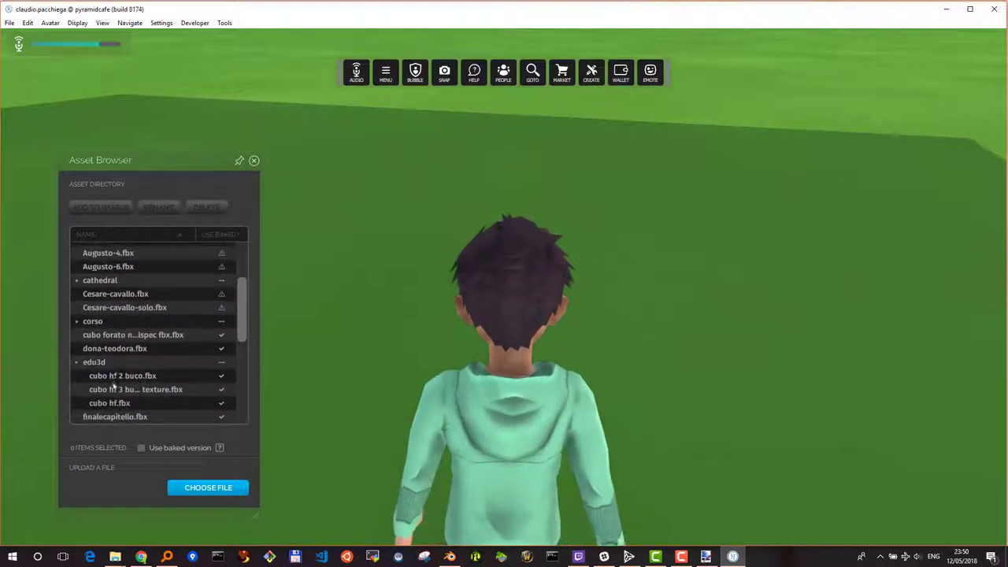
left_click(130, 389)
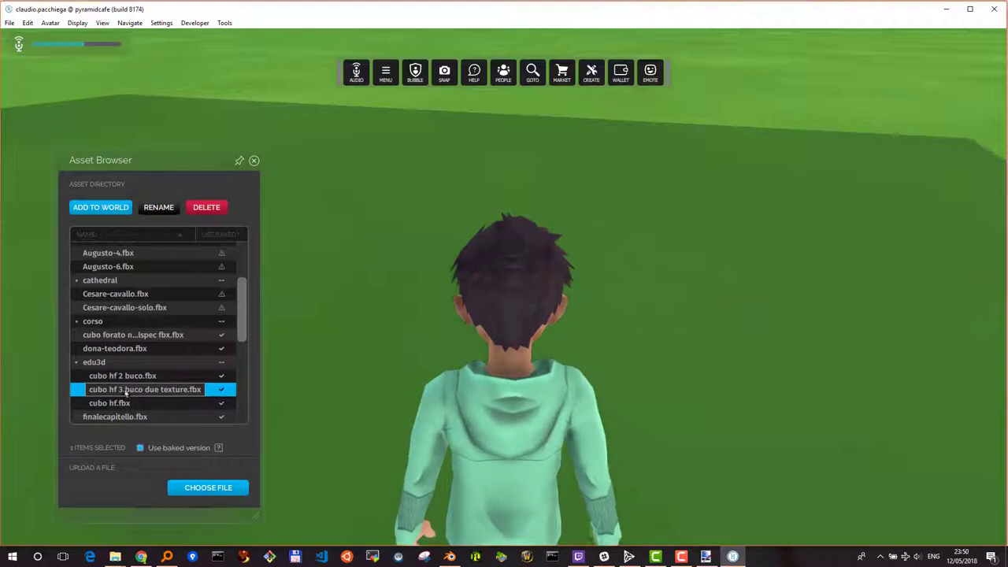
- Add the cube model to the world with Exact - All polygons collisions
left_click(111, 209)
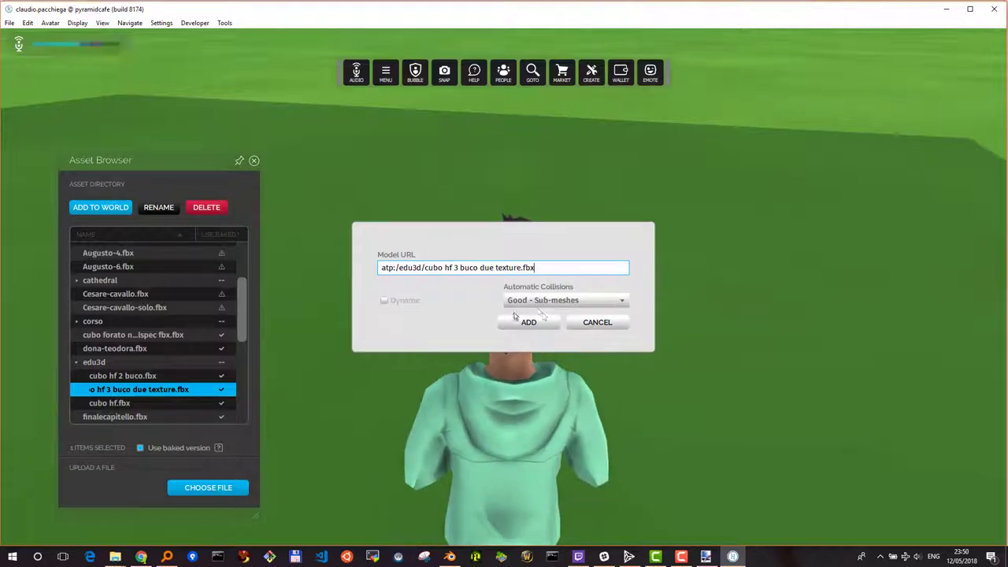
left_click(564, 303)
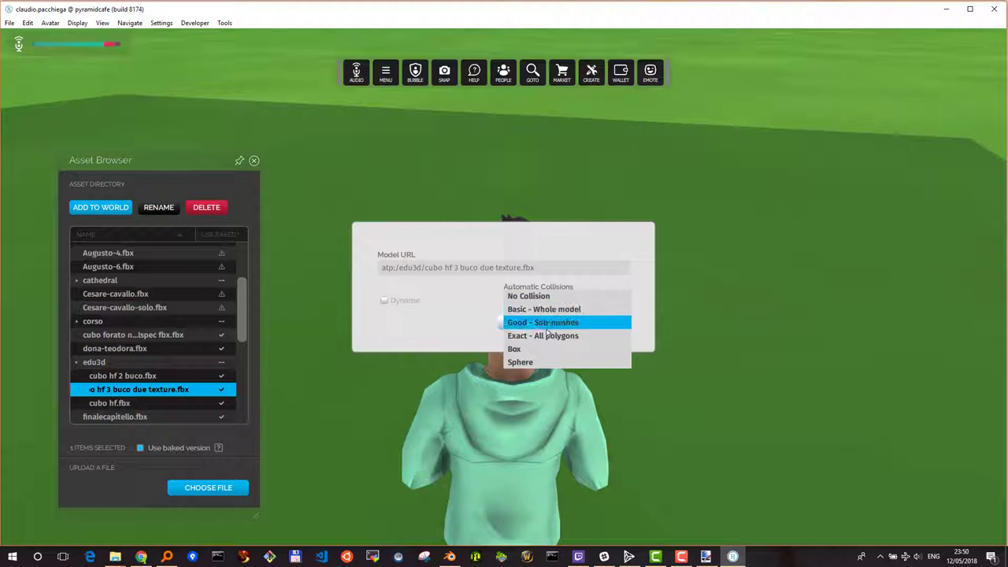
left_click(547, 337)
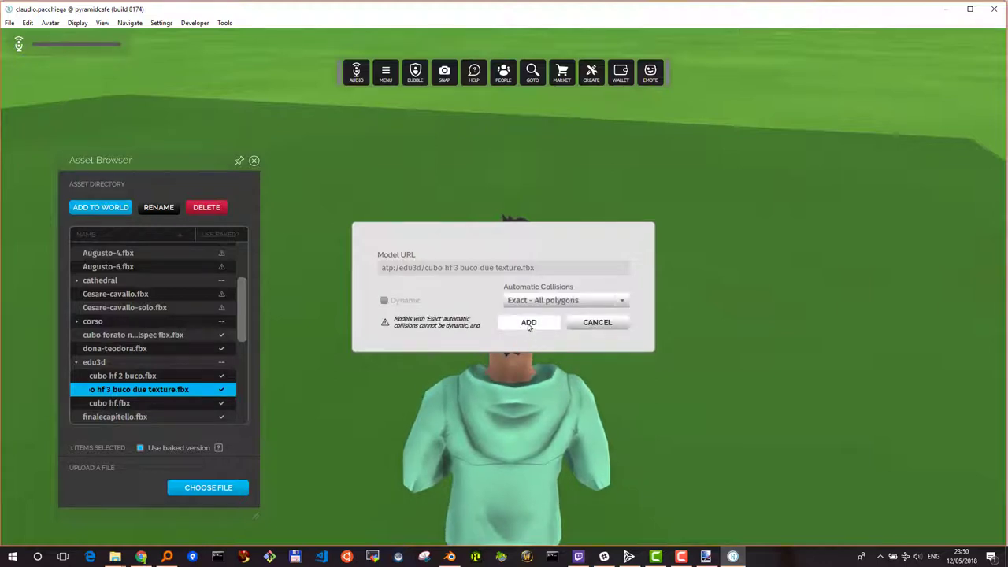
left_click(528, 323)
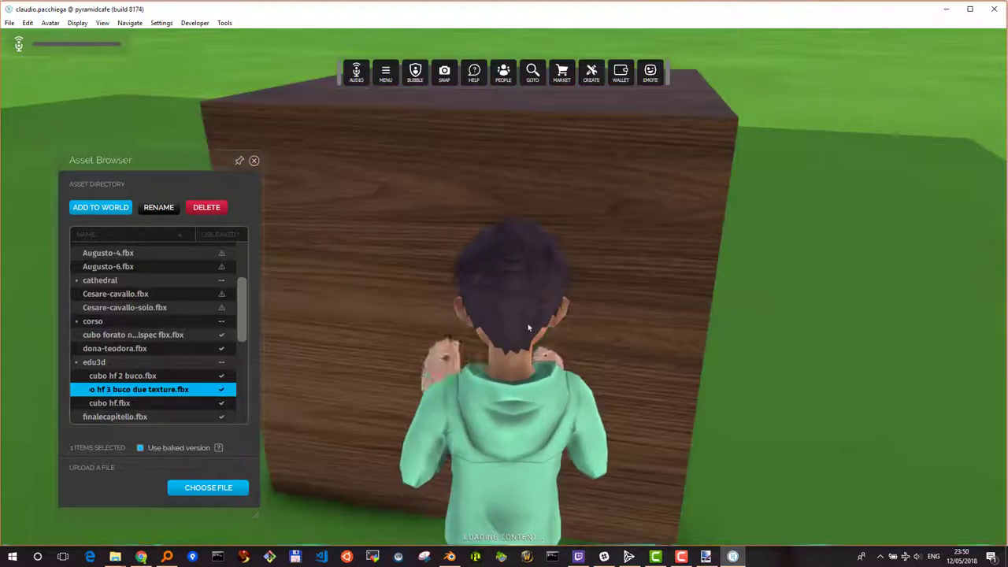
key("Right")
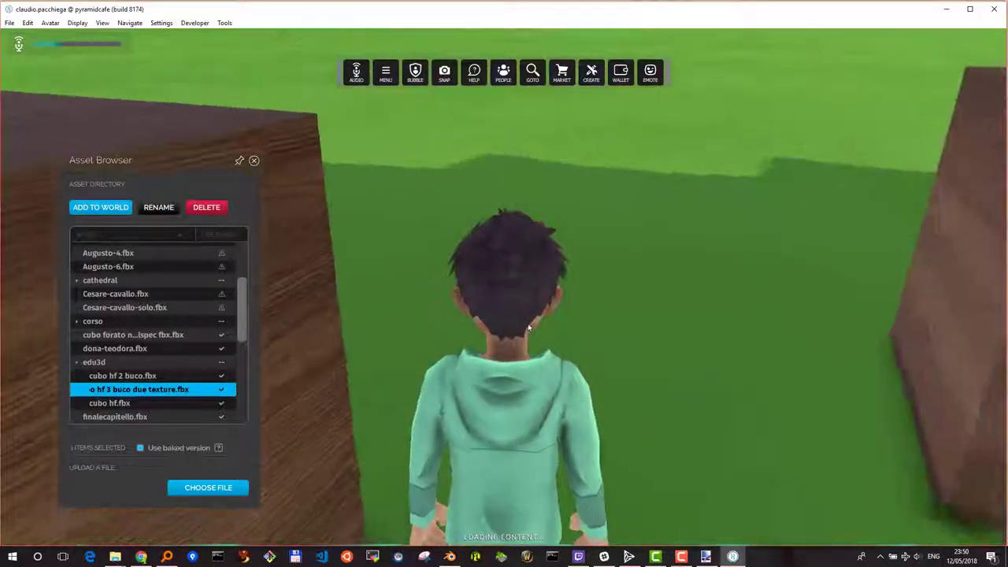
key("Right")
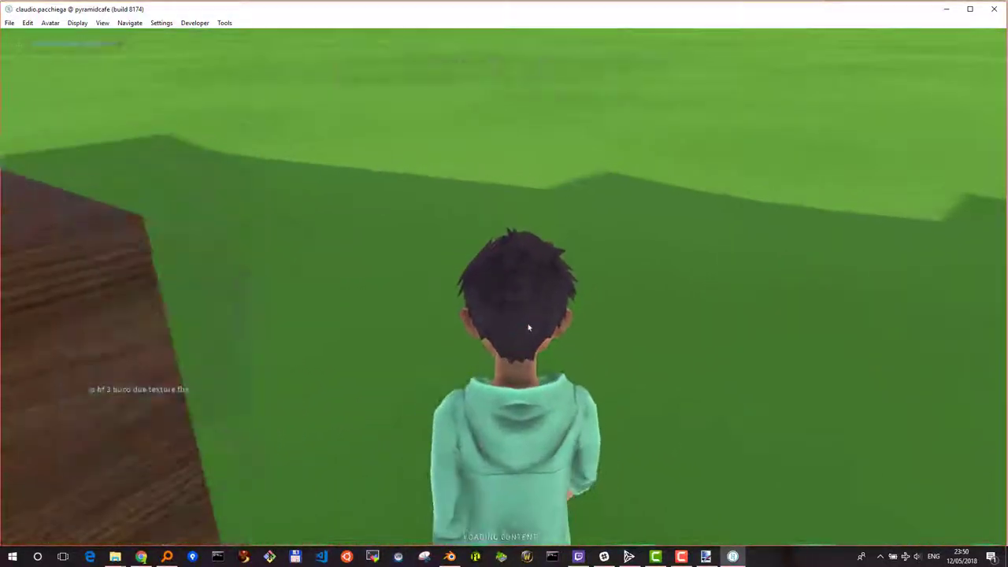
key("Left")
key("Left")
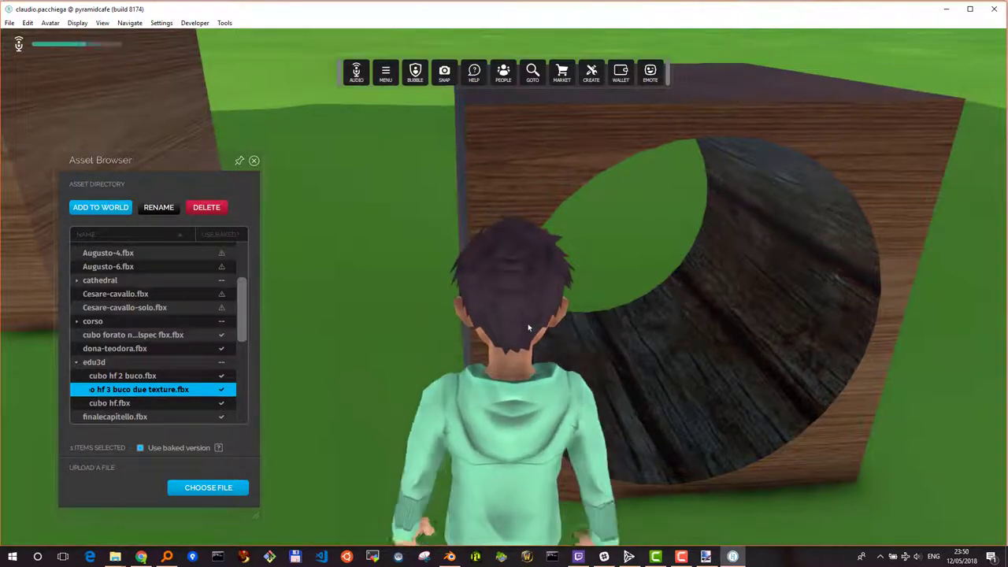
key("Right")
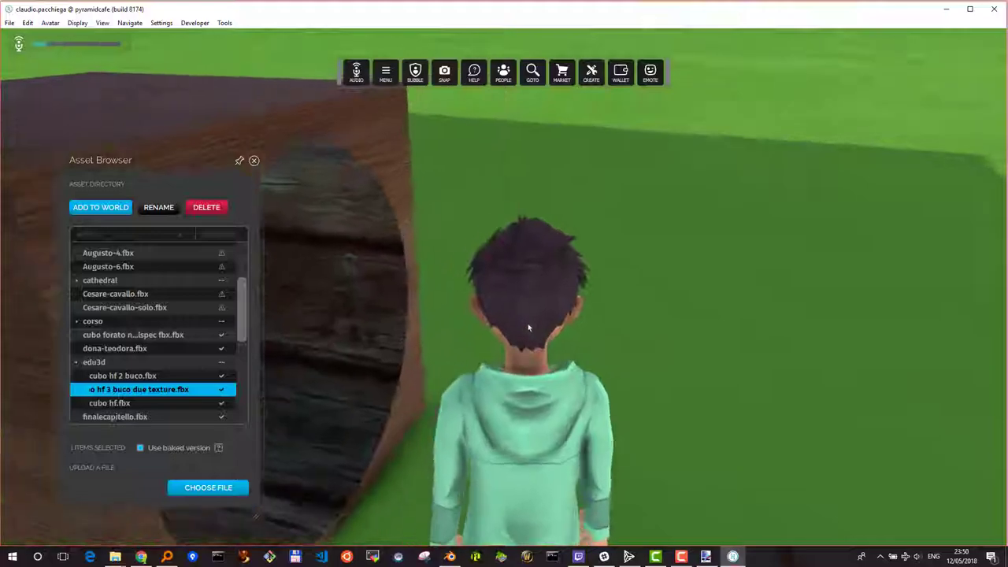
key("Left")
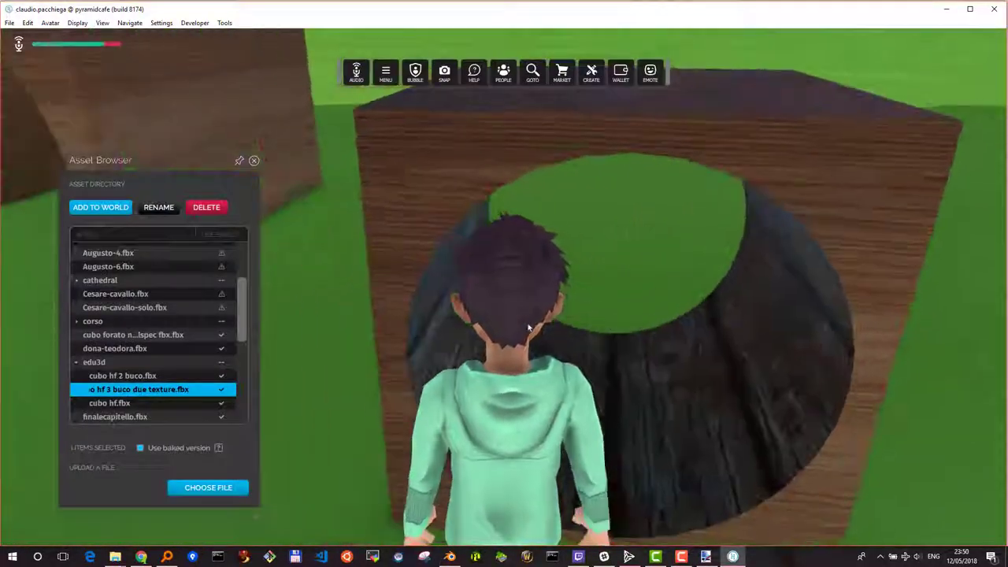
key("Left")
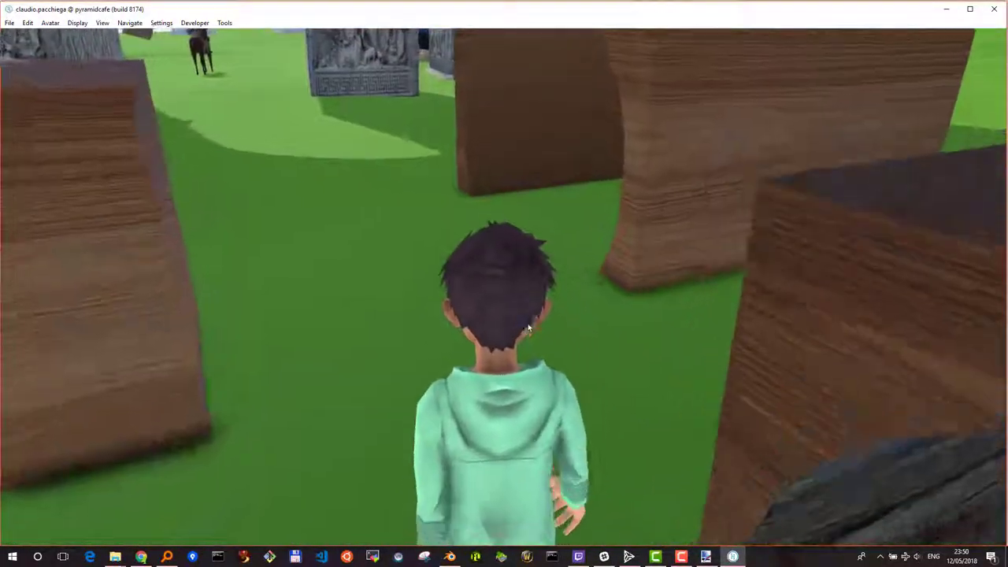
key("Right")
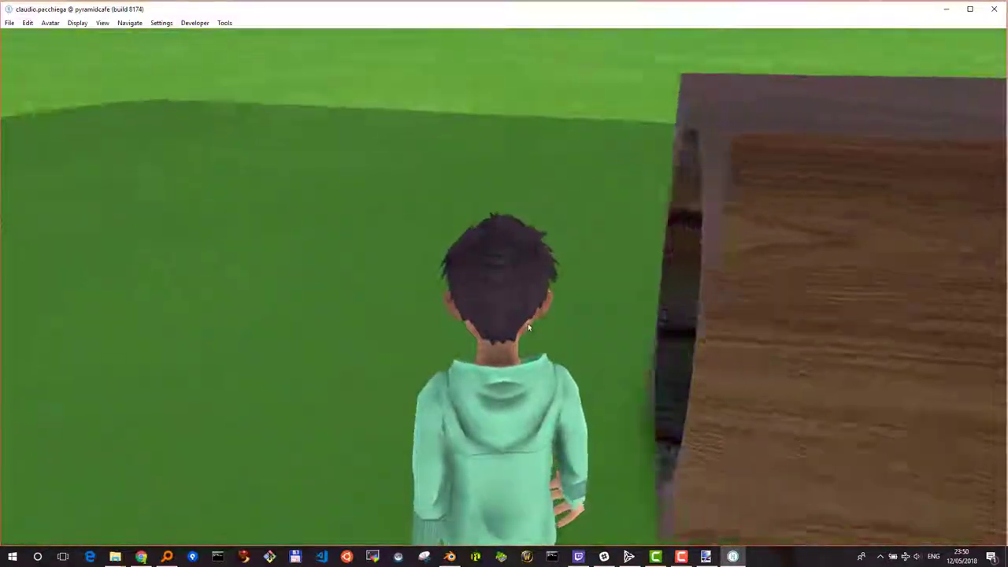
key("Left")
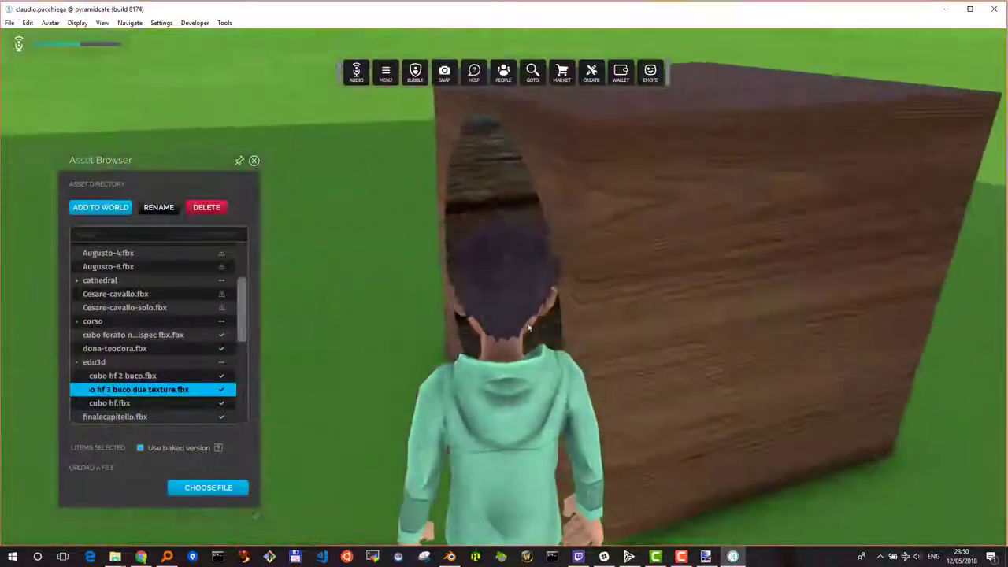
key("Right")
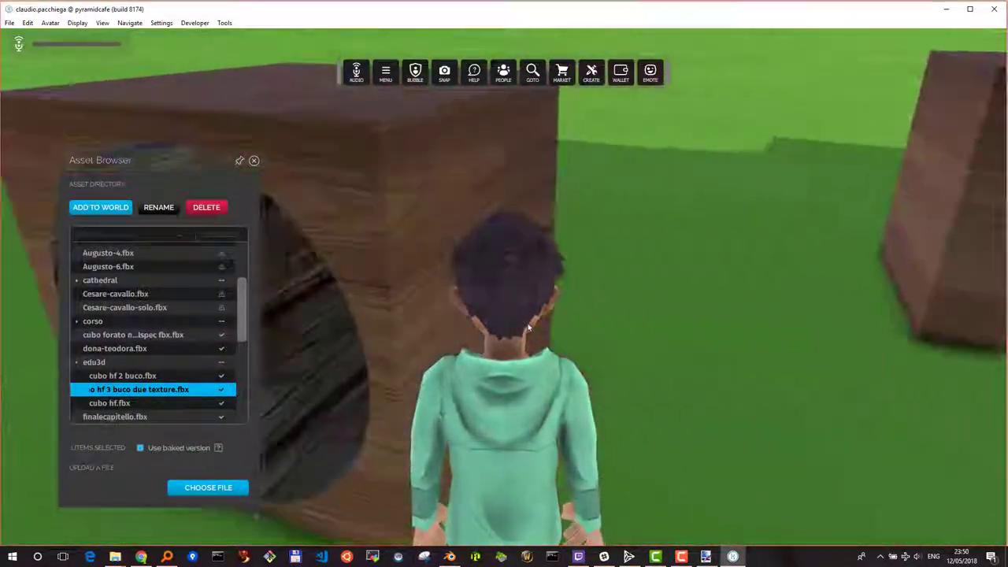
key("Left")
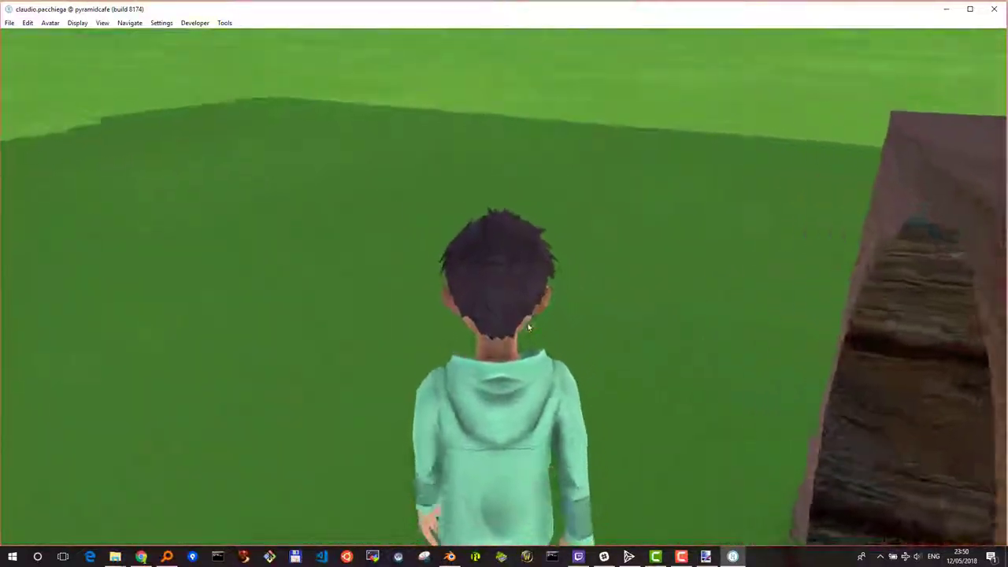
key("Right")
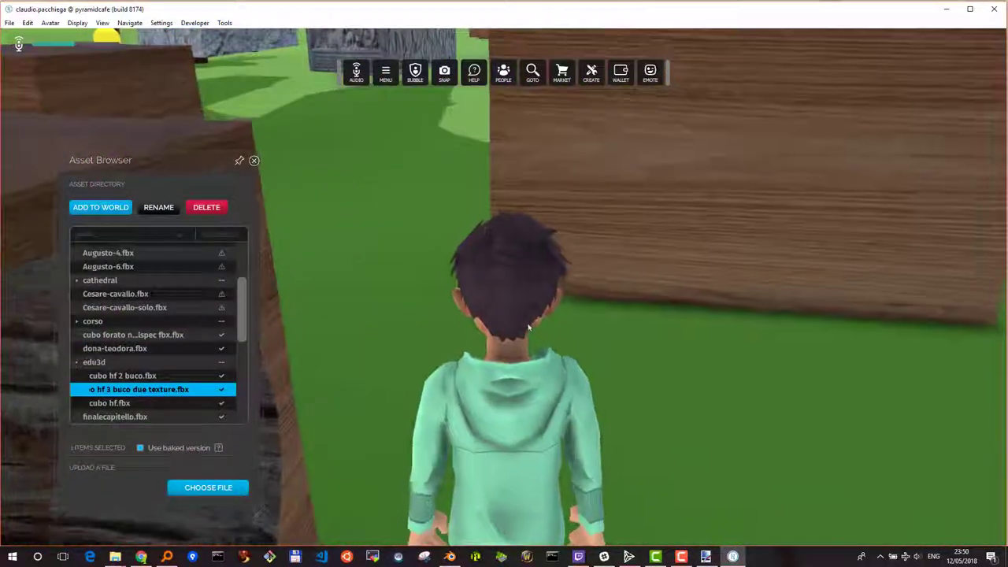
key("Up")
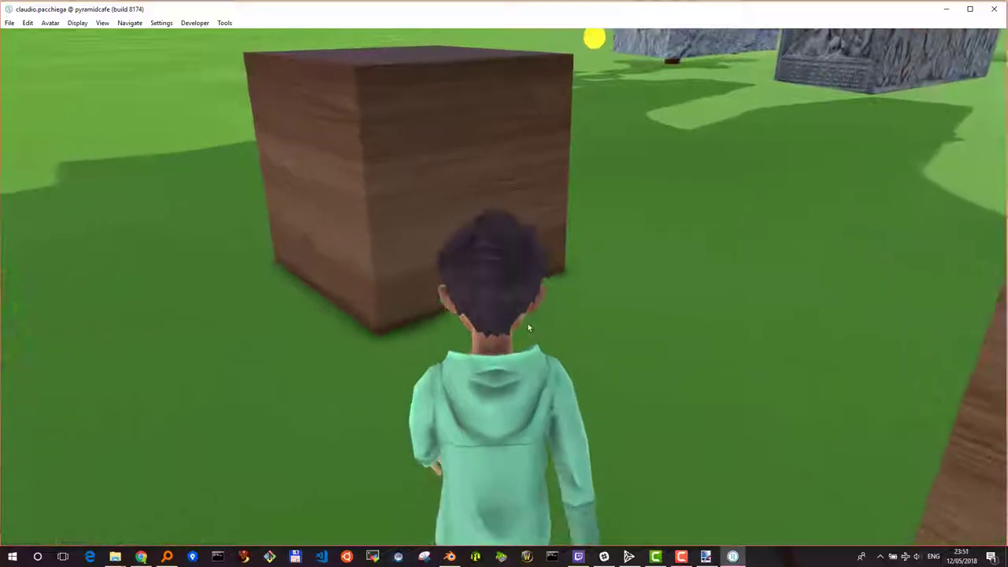
key("Right")
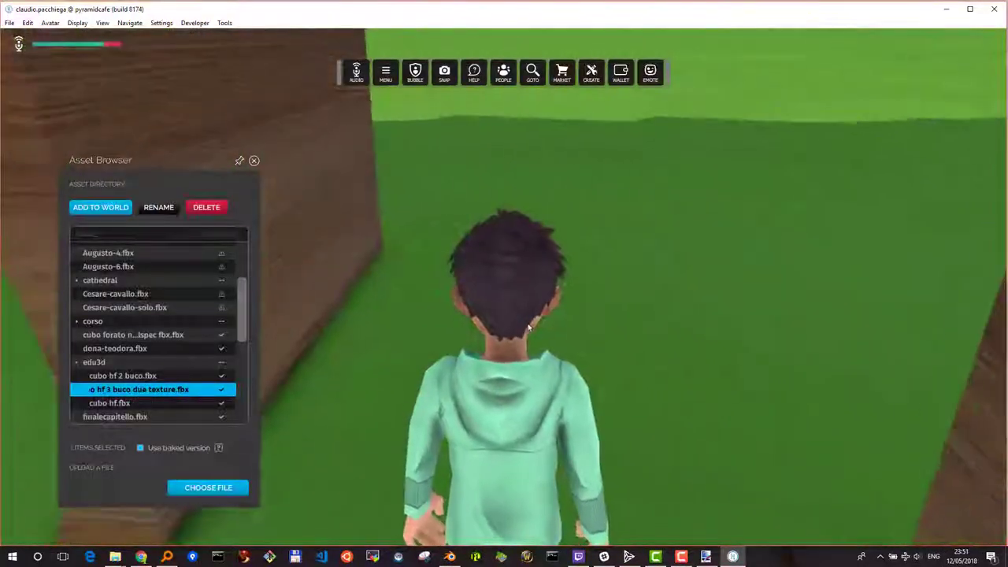
key("Right")
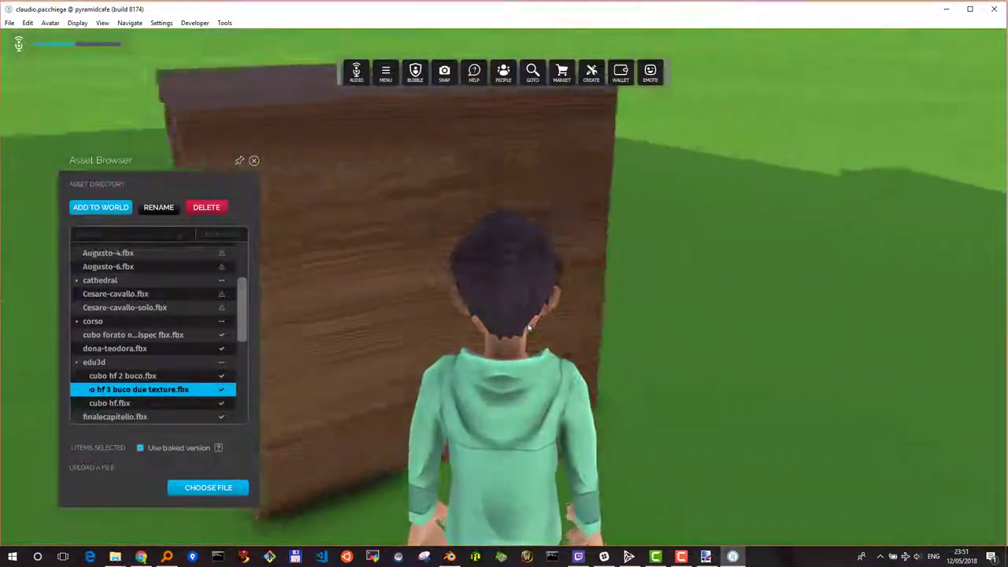
key("Right")
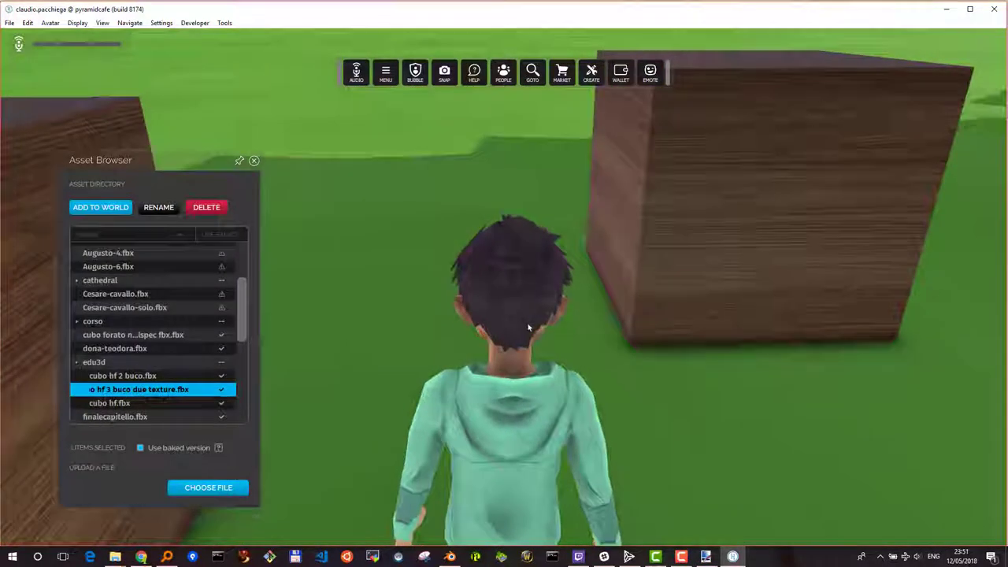
key("Right")
key("Right")
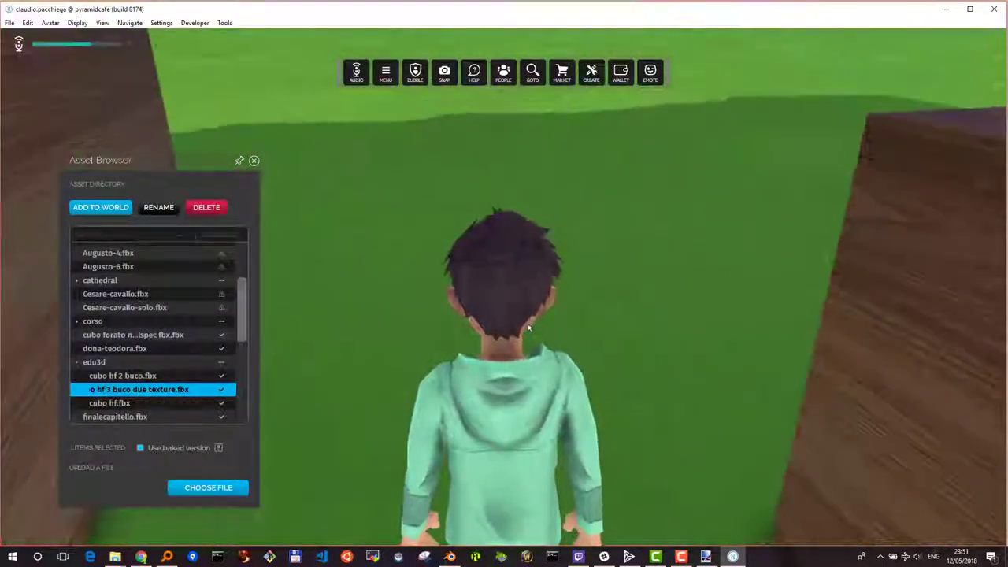